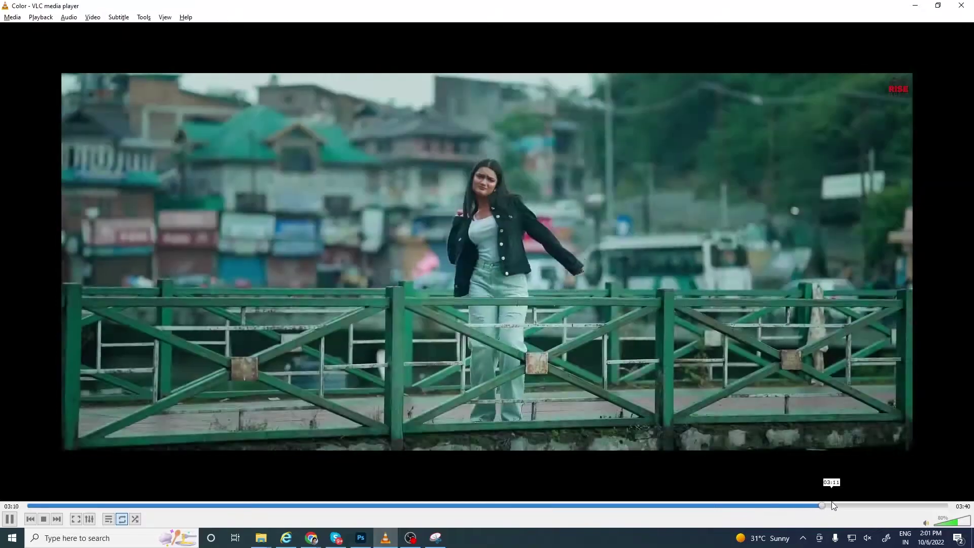
Seek the VLC music video ahead to about 03:27 and play it fullscreen
drag(753, 506, 893, 506)
double_click(669, 404)
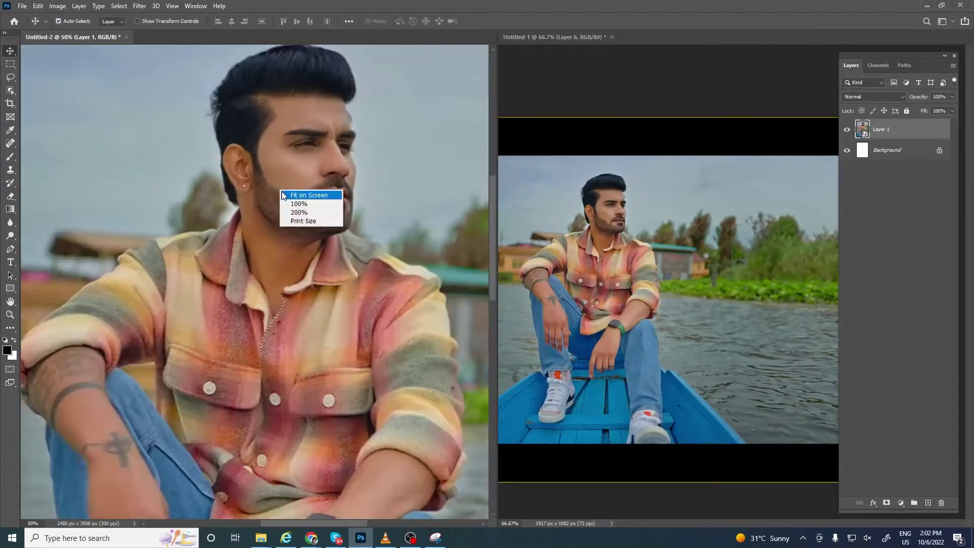
Enlarge the pasted woman, move her to the upper left, and mask out her background
click(284, 195)
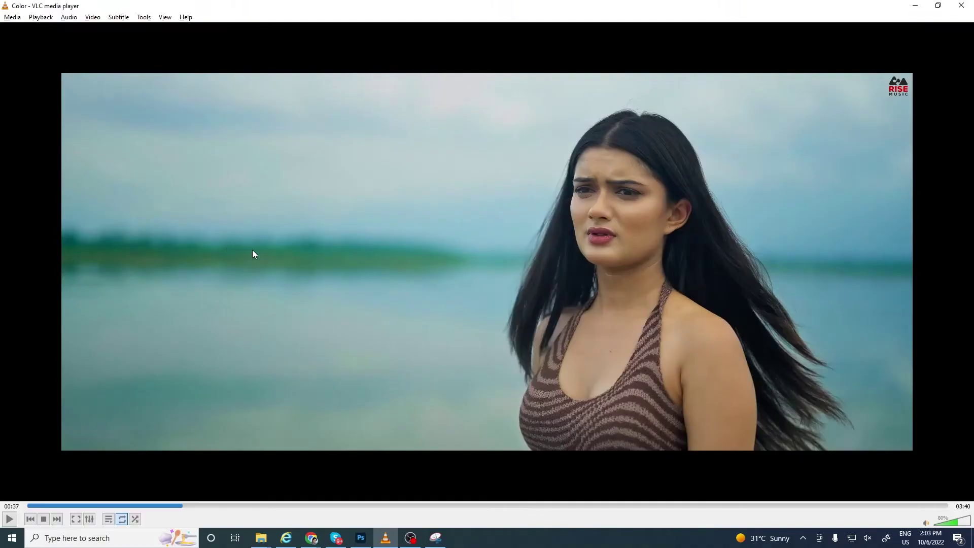
double_click(252, 250)
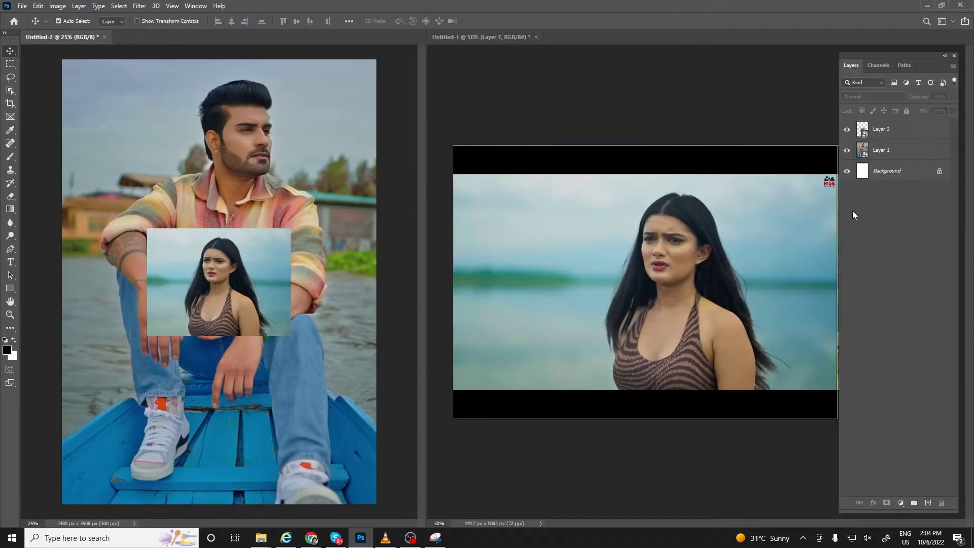
drag(318, 282, 356, 282)
key(Return)
drag(358, 430, 293, 369)
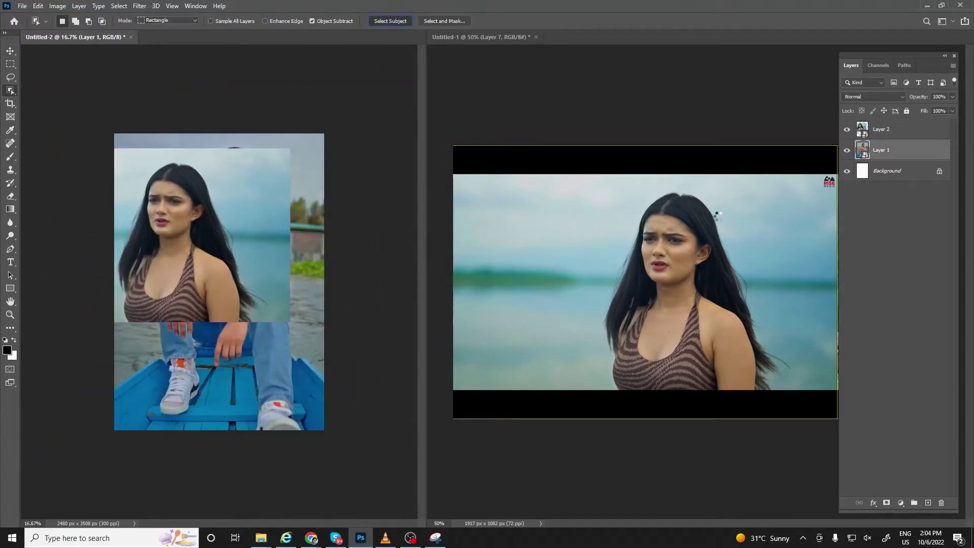
click(886, 502)
key(ctrl+plus)
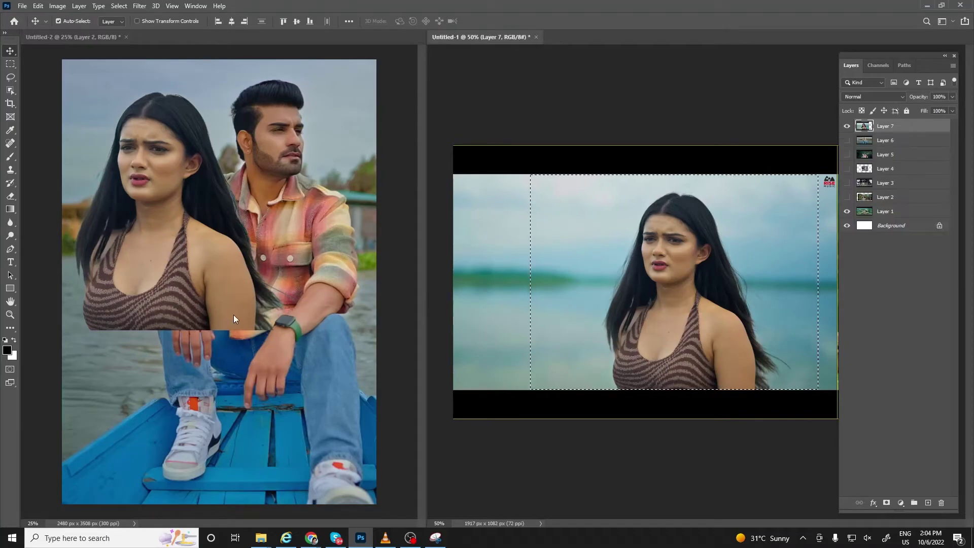
Snip a close-up of the woman from the video with Snipping Tool and paste it as Layer 3
click(384, 537)
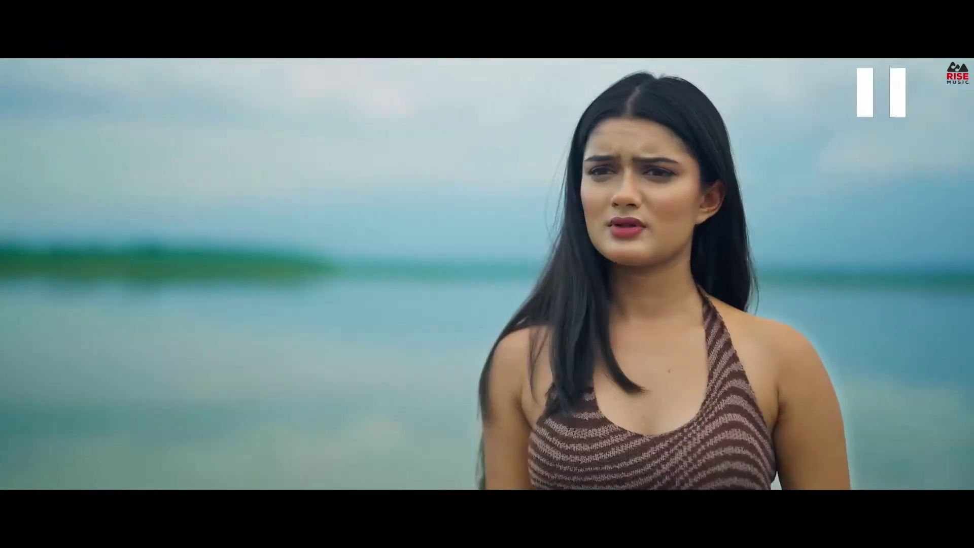
key(super)
text(snipping tool)
click(113, 276)
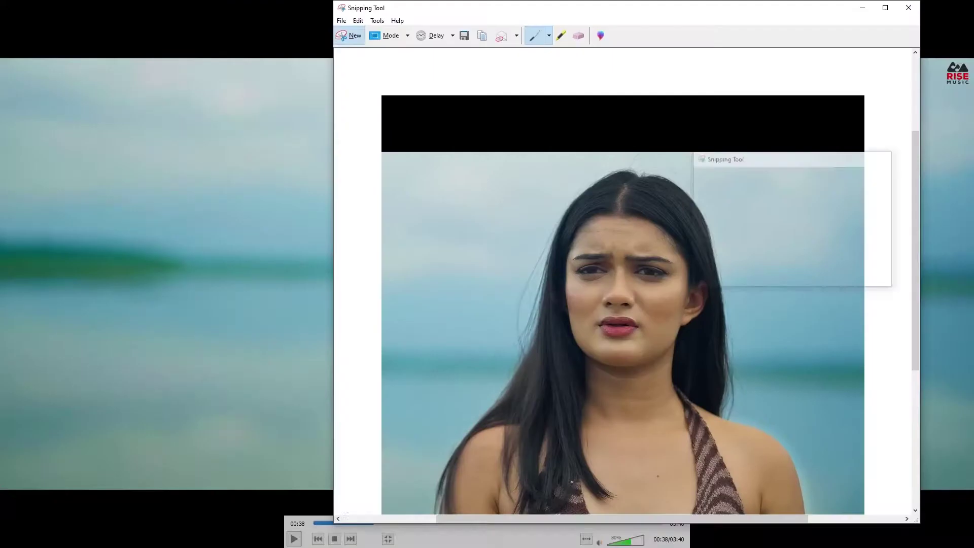
key(alt+Tab)
key(ctrl+v)
key(ctrl+t)
Enlarge the close-up snip over the poster's left side and hide the earlier woman layer
drag(373, 261, 317, 206)
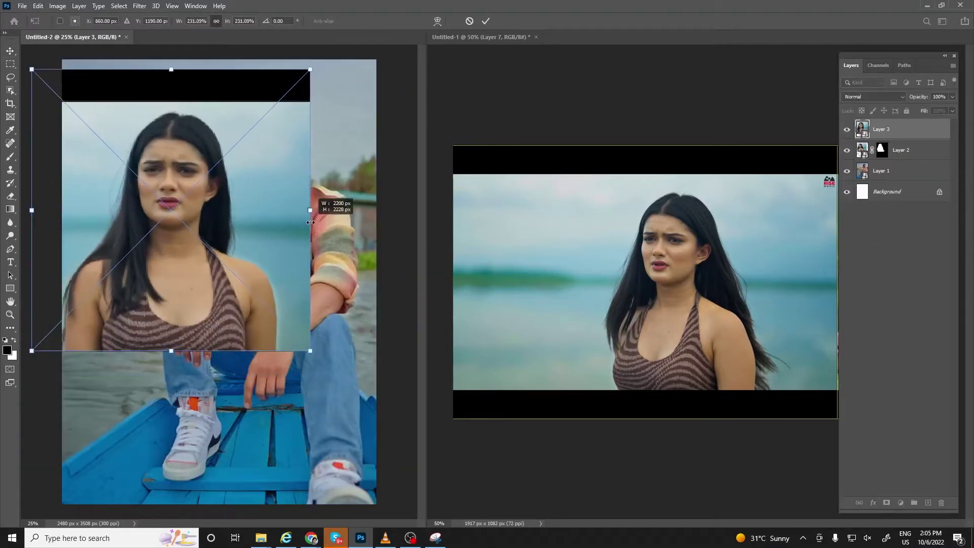
key(Return)
click(847, 149)
Mask the snip with Object Selection, then scale the woman cutout up toward the left
key(w)
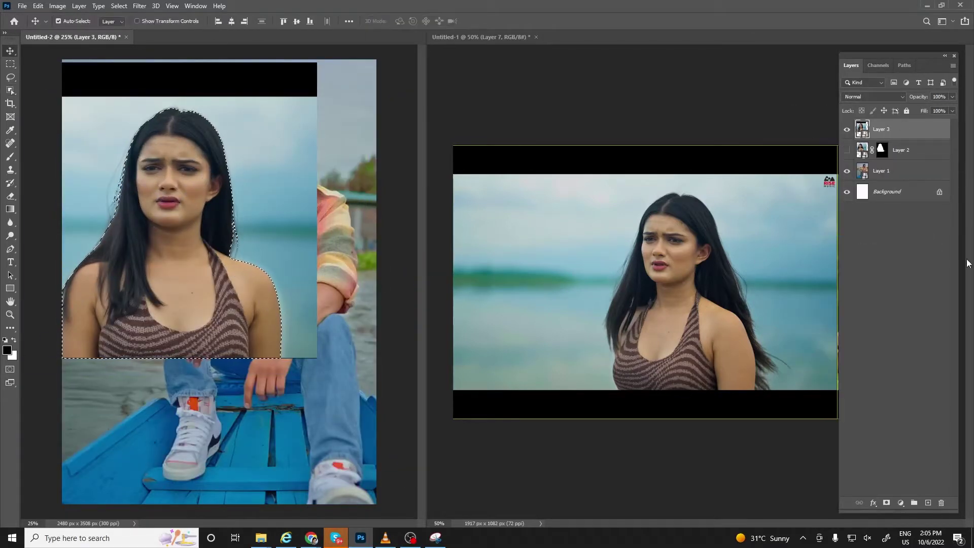
click(886, 503)
key(ctrl+t)
drag(194, 238, 189, 228)
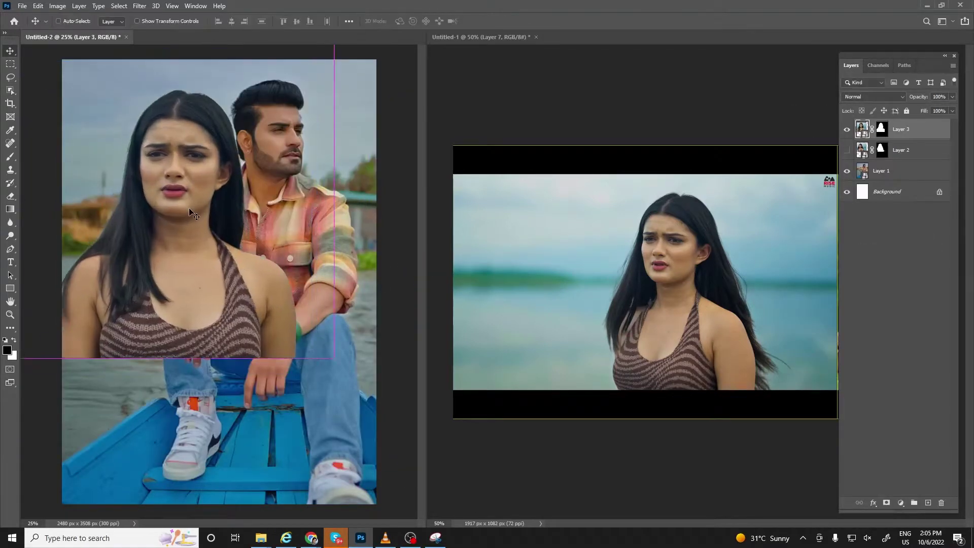
drag(316, 197, 152, 219)
key(Return)
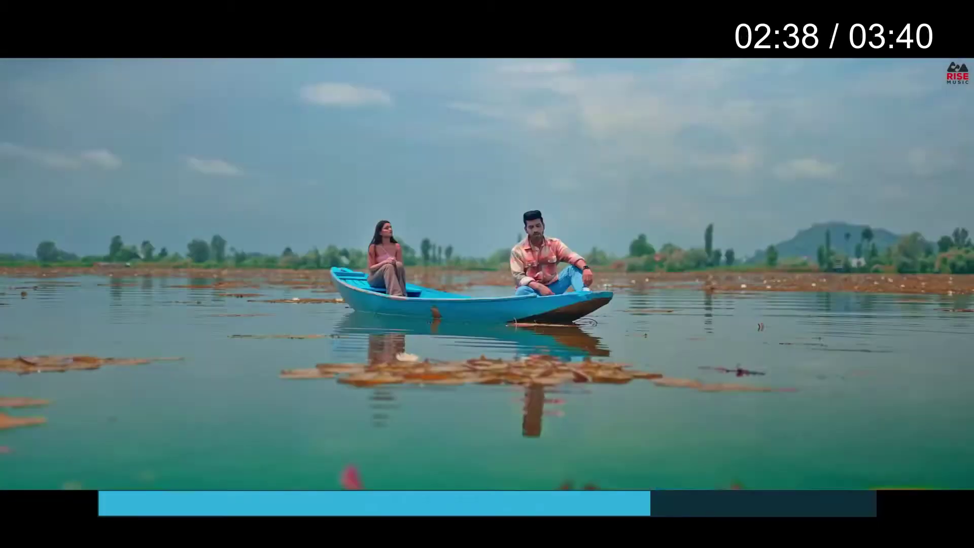
Exit fullscreen, pause the music video, and close the Downloads folder window
key(Escape)
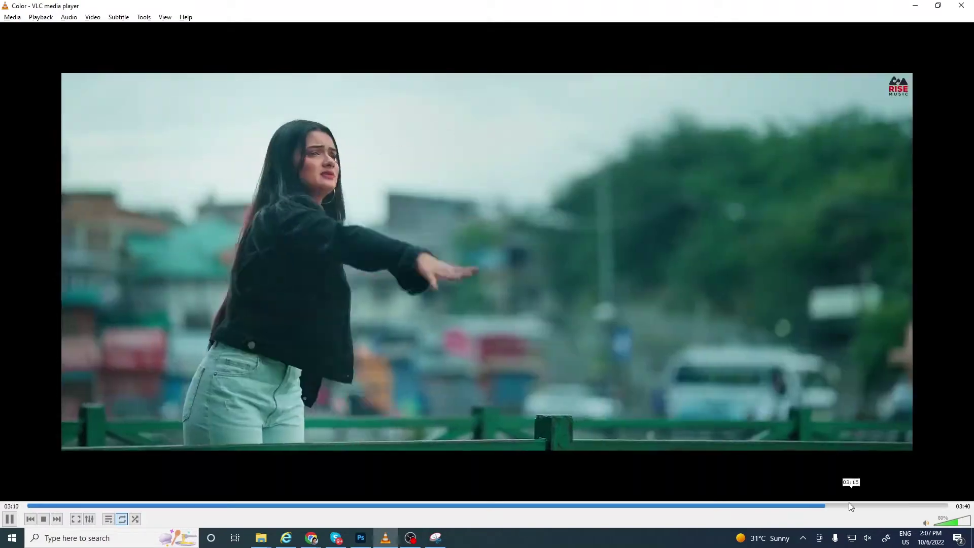
key(space)
key(space)
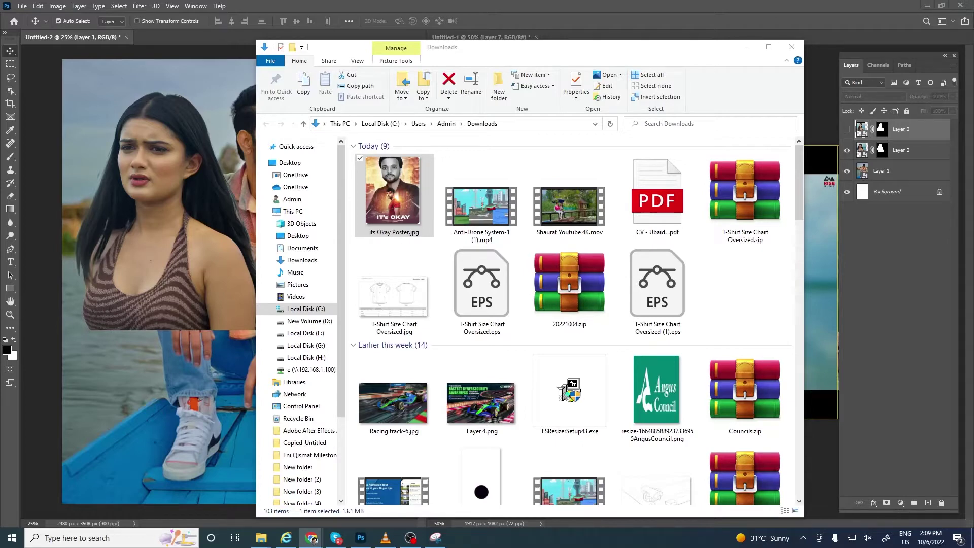
click(798, 45)
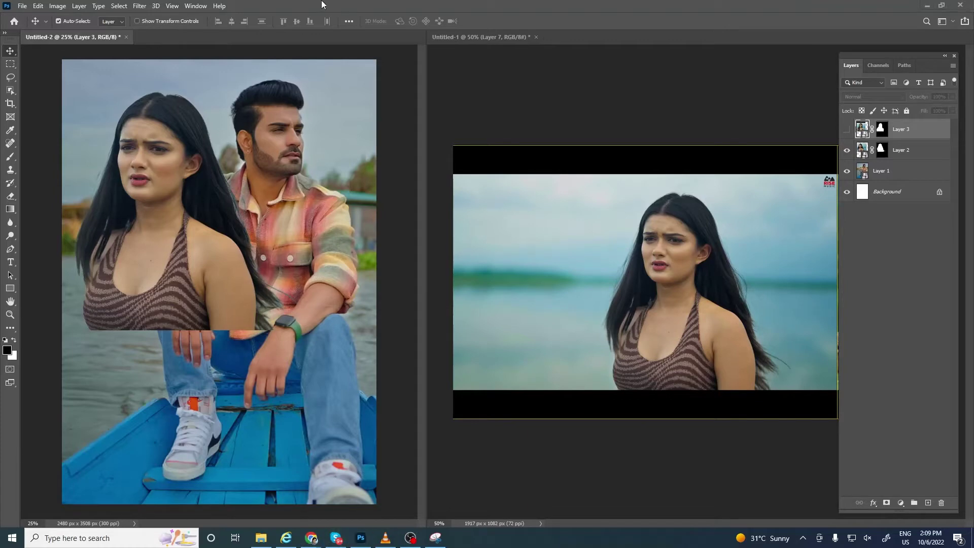
Hide both stills in the video document, then seek VLC back to the pier scene fullscreen
click(846, 126)
click(847, 211)
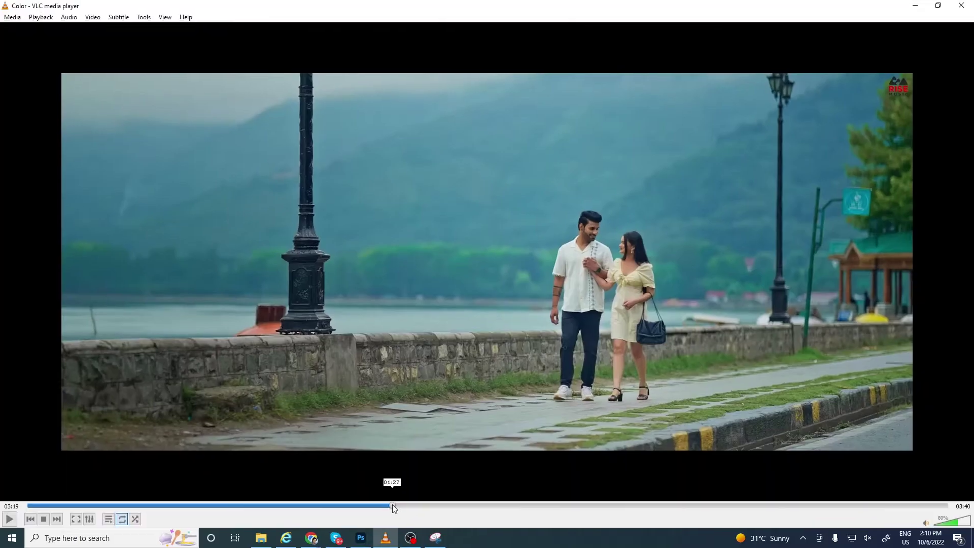
mouse_move(392, 505)
mouse_down()
mouse_move(263, 506)
mouse_move(380, 484)
mouse_move(692, 465)
mouse_move(738, 465)
mouse_move(735, 506)
mouse_move(900, 480)
mouse_move(157, 479)
mouse_move(125, 489)
mouse_move(156, 506)
mouse_up()
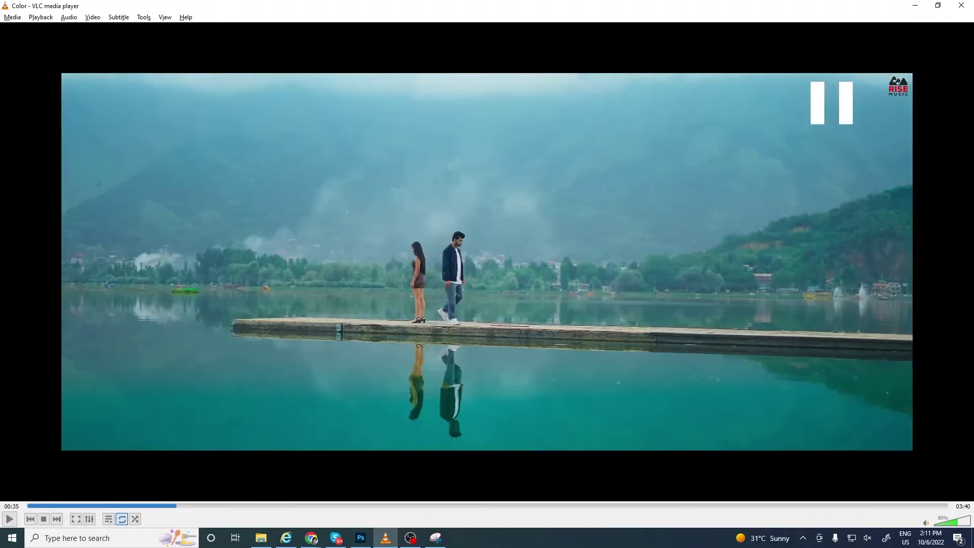
double_click(150, 455)
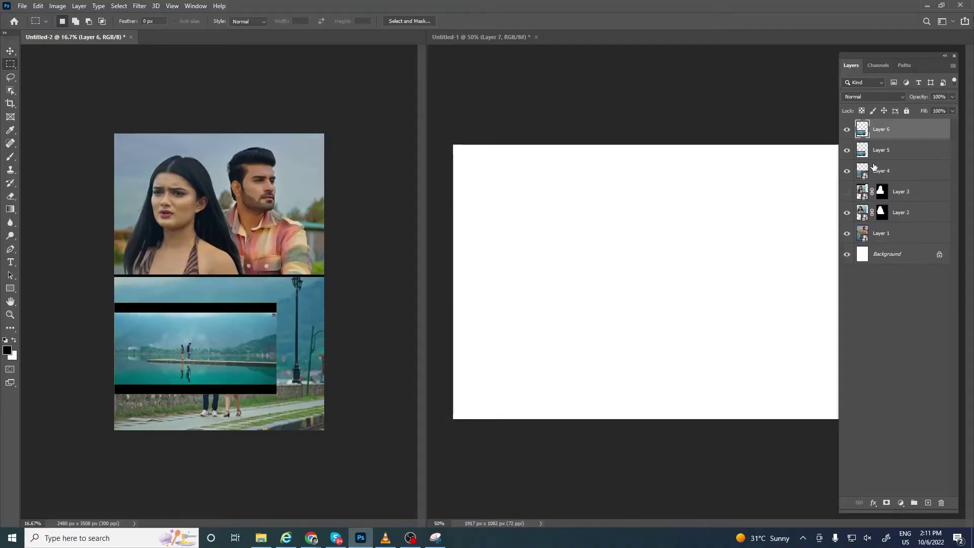
Merge the pier snip, enlarge it across the lower half, and soften its seam with the mask brush
key(ctrl+e)
key(ctrl+t)
drag(276, 348, 414, 341)
drag(271, 314, 294, 338)
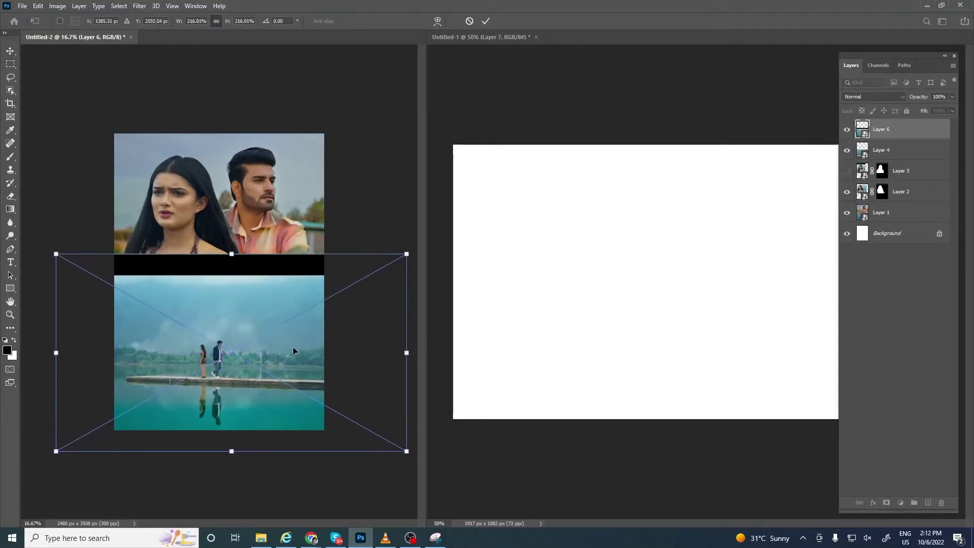
key(Return)
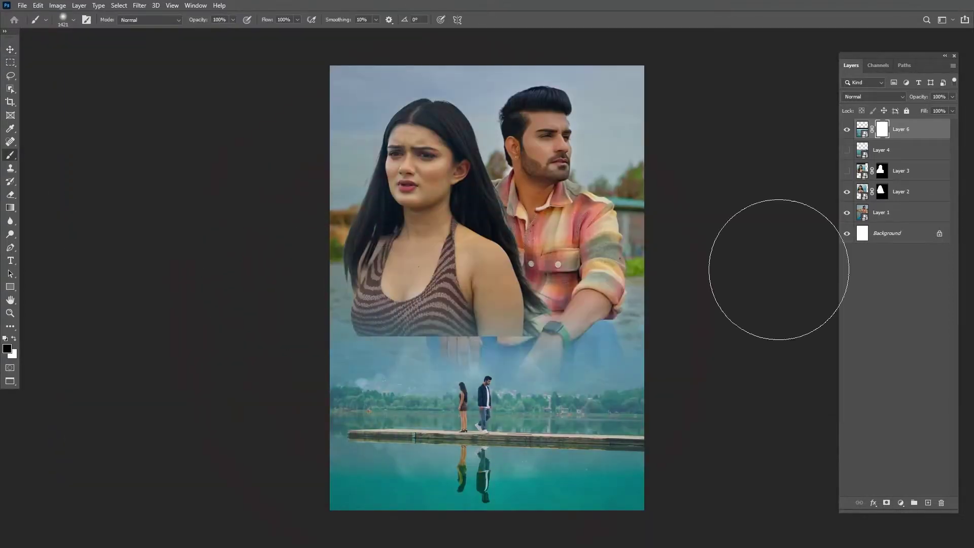
key(bracketleft)
key(bracketleft)
key(bracketleft)
drag(380, 345, 584, 350)
key(x)
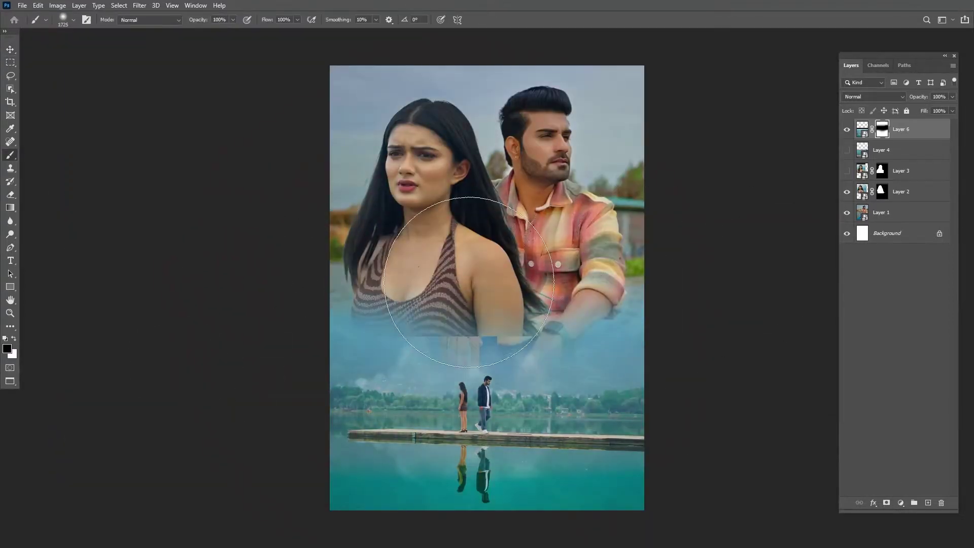
Select the man and woman layers and reposition the woman cutout on the fitted poster
key(v)
ctrl+click(439, 223)
key(ctrl+t)
key(Return)
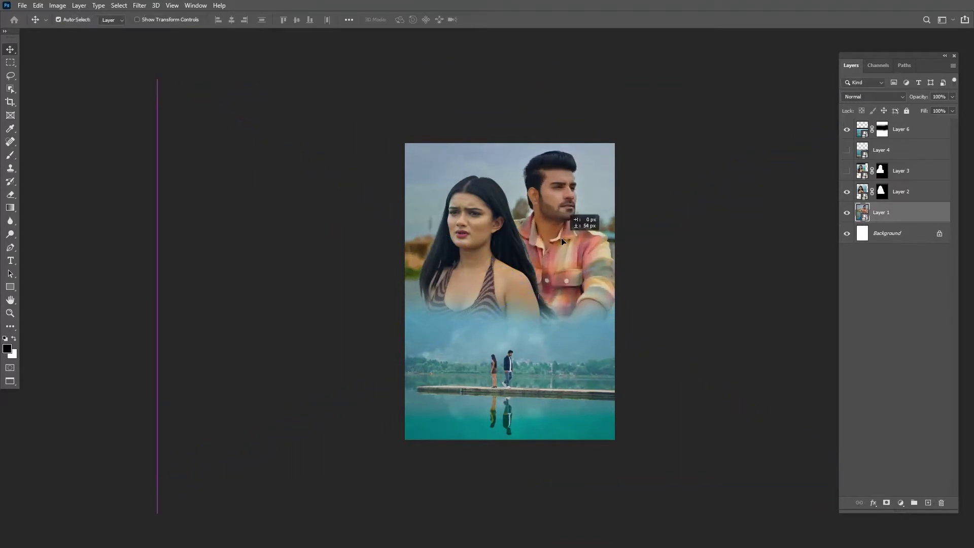
click(543, 221)
key(ctrl+0)
drag(507, 335, 540, 422)
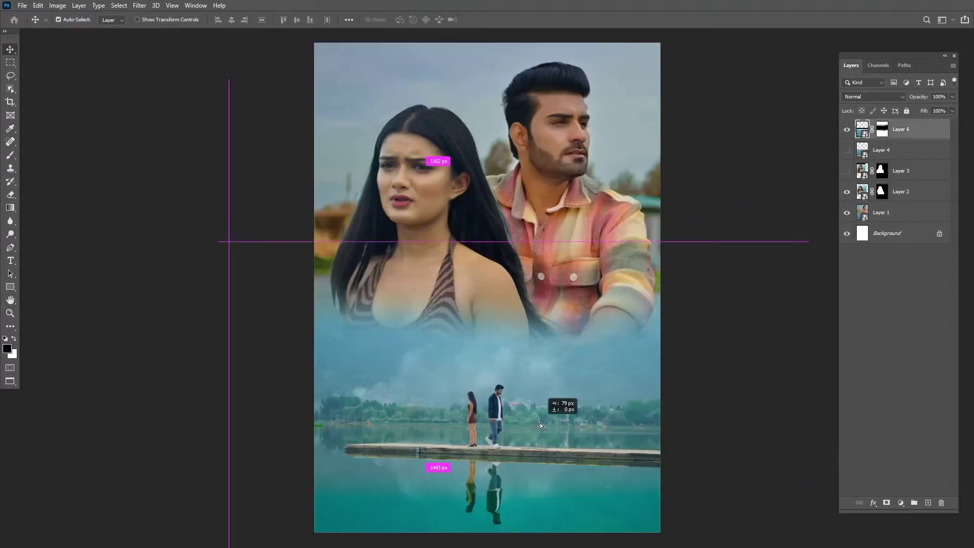
Skip the VLC video forward to the man in the wooden pavilion at 02:26
key(f)
key(f)
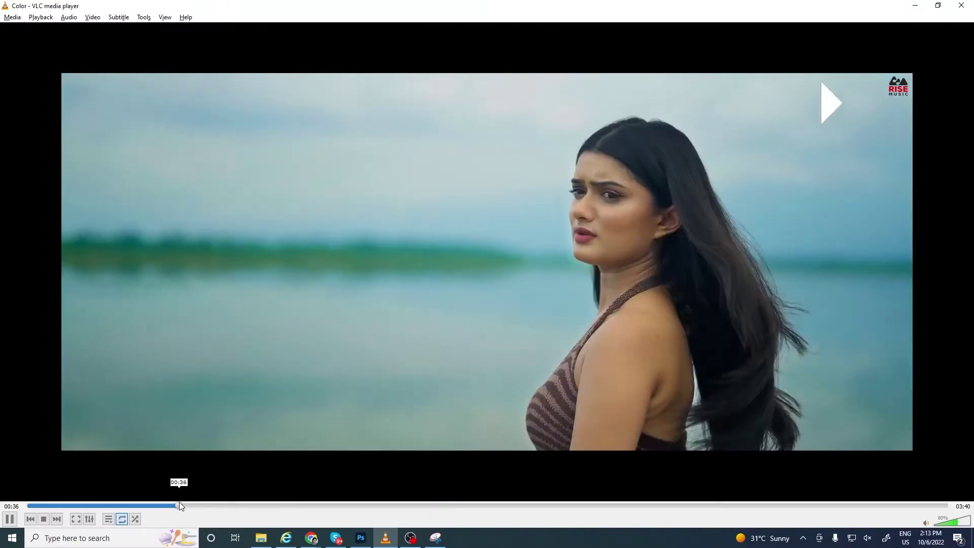
drag(179, 502, 307, 504)
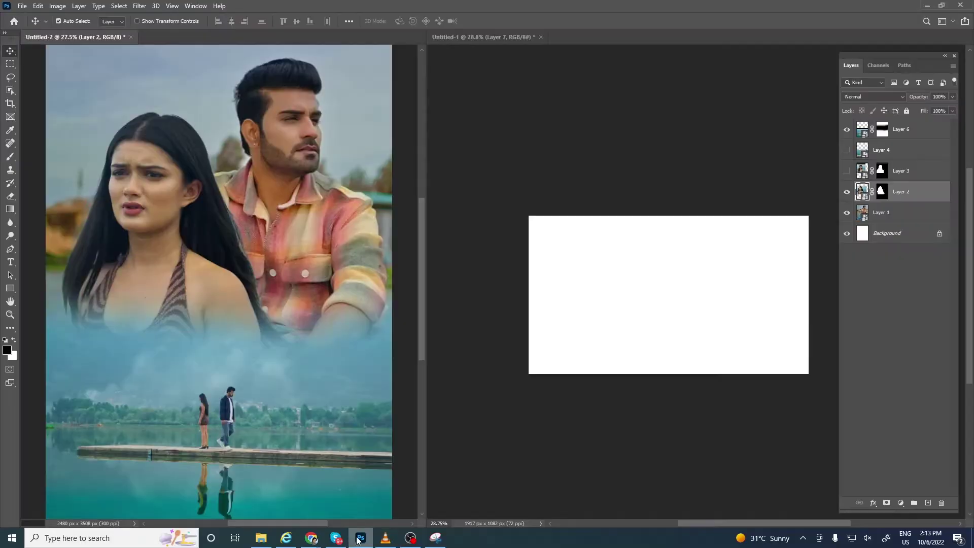
key(Right)
key(Right)
key(Right)
key(Right)
key(Right)
key(Right)
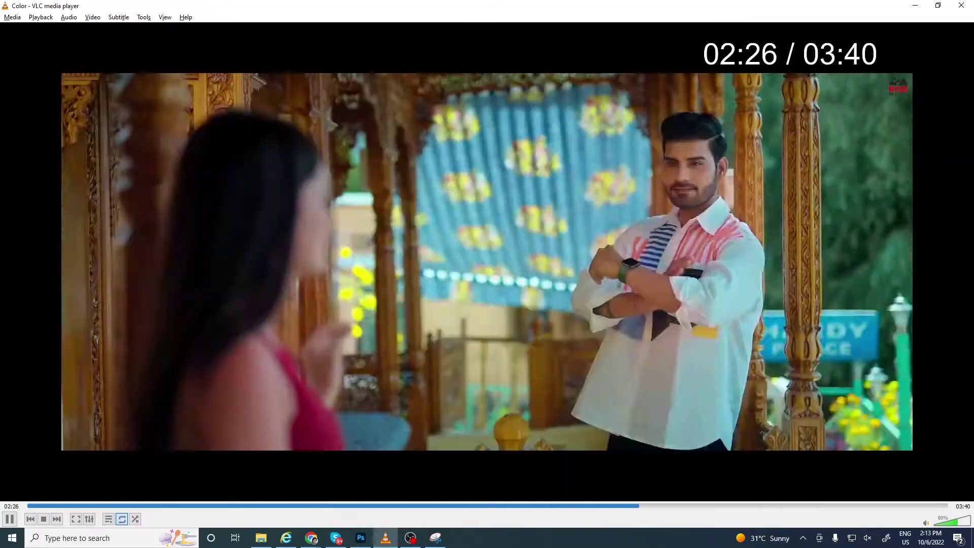
key(Right)
key(Right)
key(Right)
key(Right)
key(Right)
key(Right)
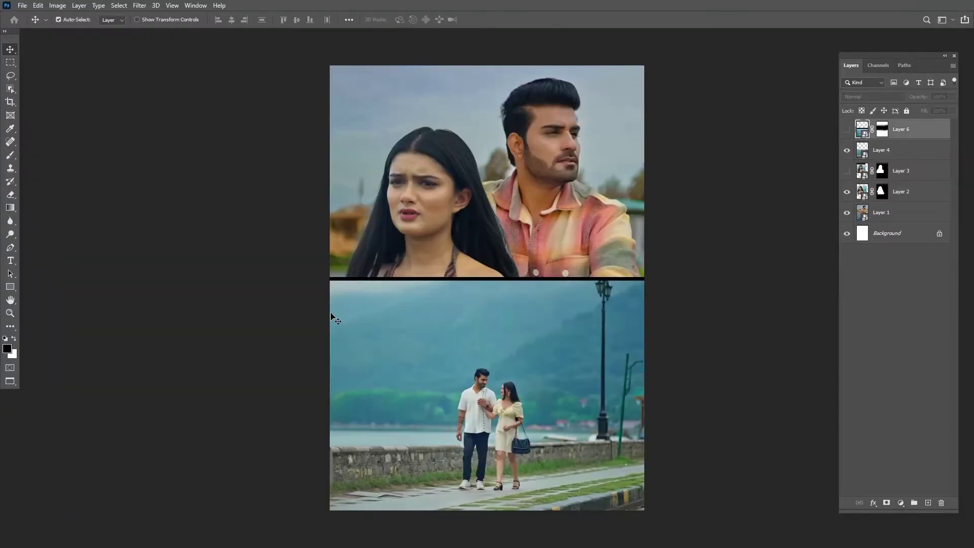
Slide the lower image right and mask it to blend softly into the portrait
drag(574, 350, 616, 349)
key(ctrl+t)
key(Return)
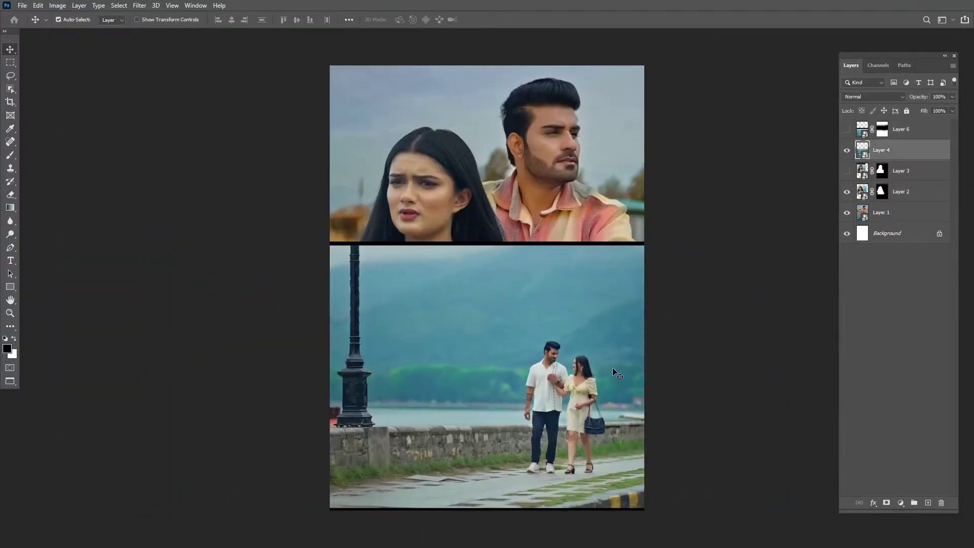
key(b)
drag(424, 285, 470, 412)
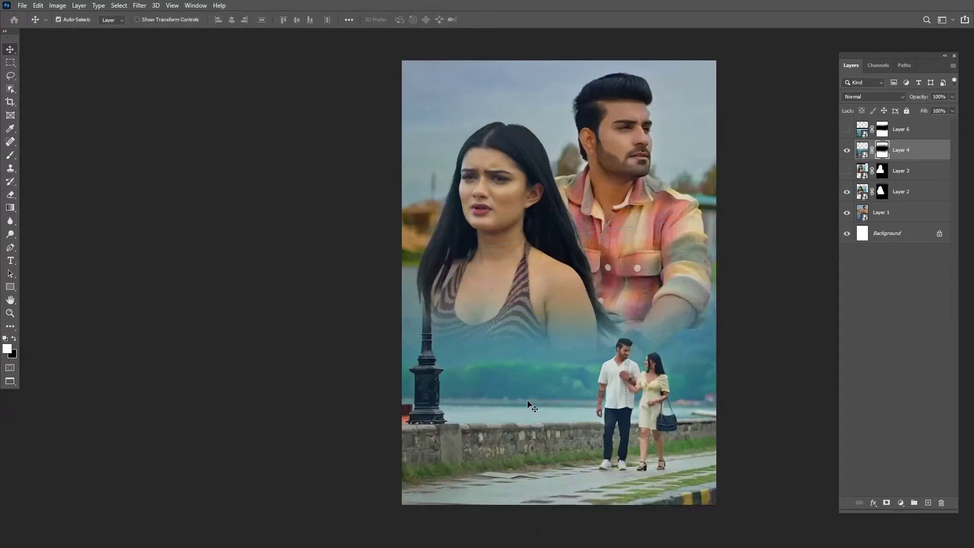
Reposition the couple image, rotate it about four degrees, and nudge it down about 28 px
key(ctrl+t)
drag(483, 163, 181, 123)
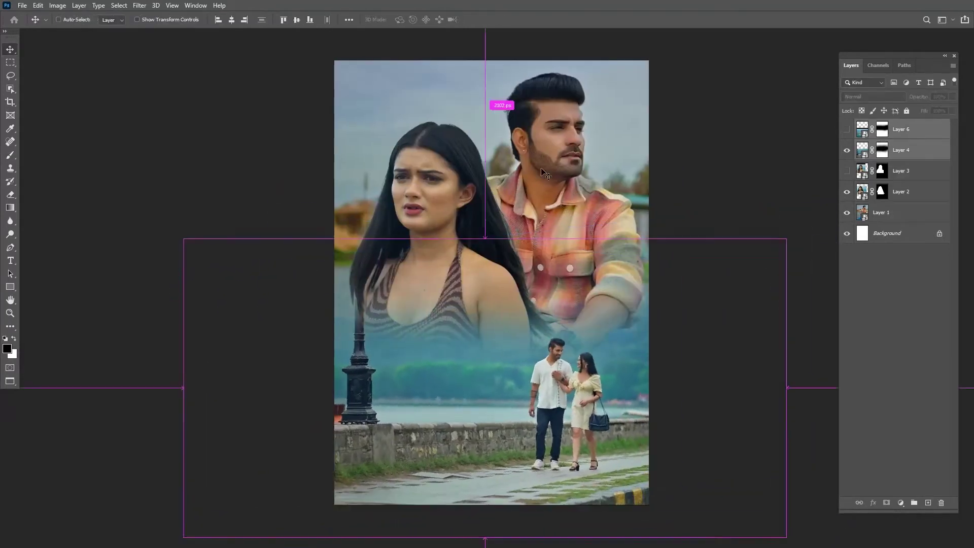
key(ctrl+minus)
drag(64, 173, 69, 199)
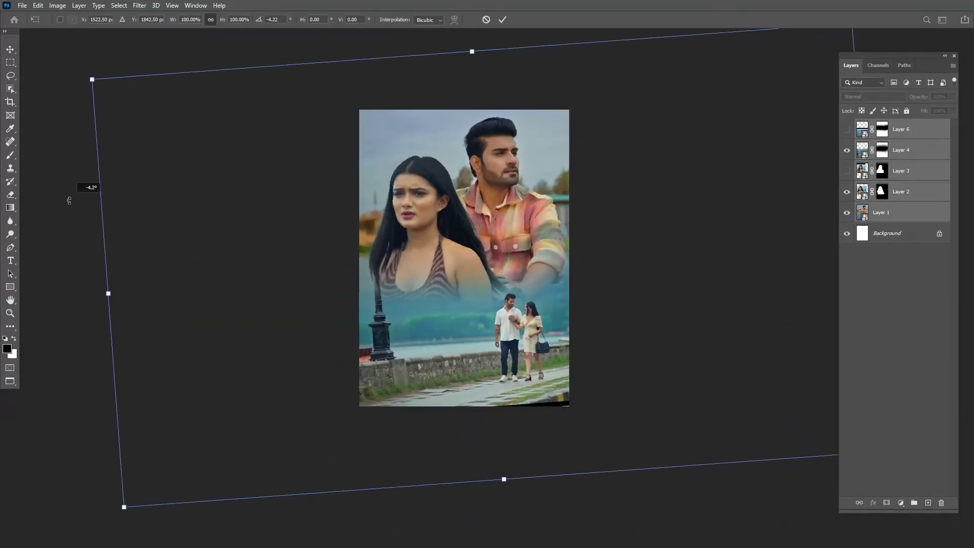
key(Return)
key(ctrl+0)
drag(598, 325, 598, 336)
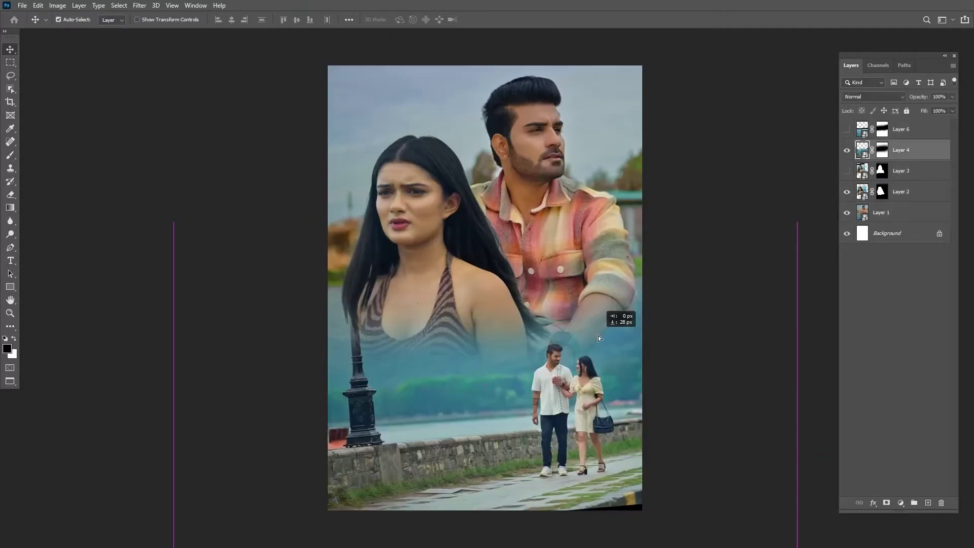
Delete hidden Layer 3, shrink the lakeside photo to about 78%, and shift its mask to re-blend
click(901, 170)
key(Delete)
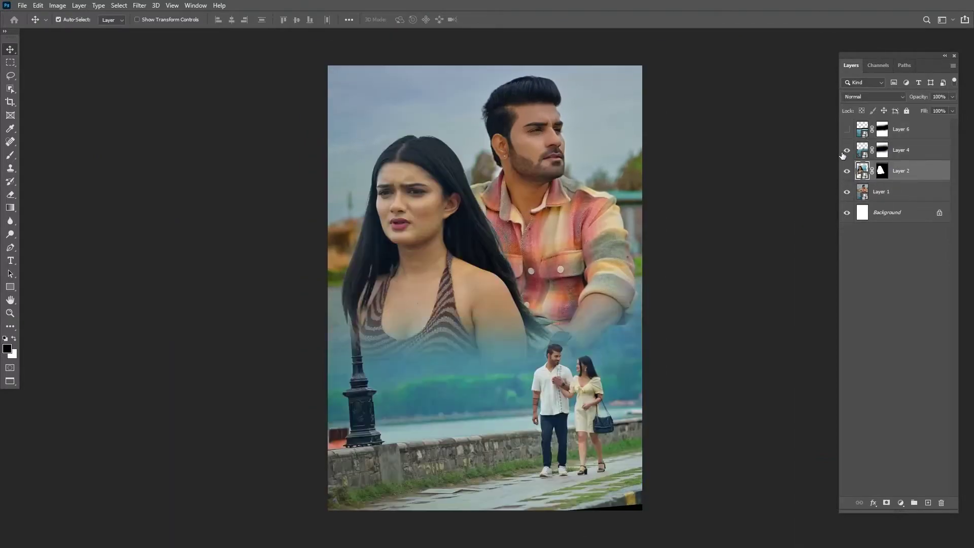
click(847, 129)
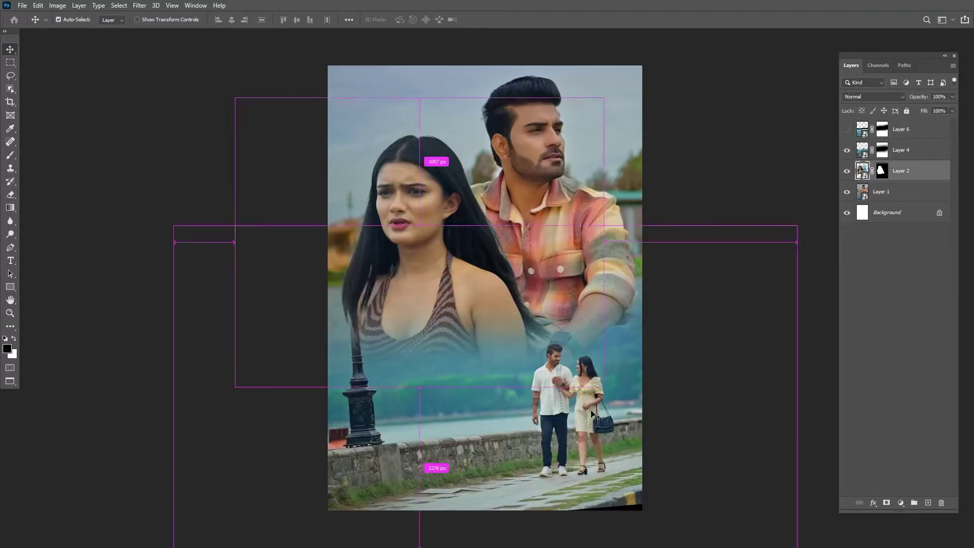
drag(485, 225, 492, 299)
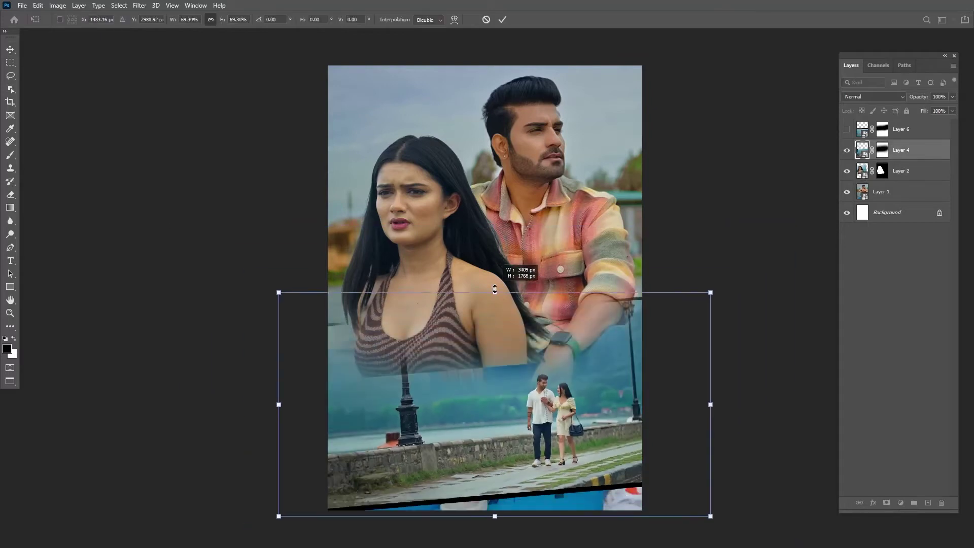
click(882, 150)
mouse_move(568, 226)
mouse_down()
mouse_move(578, 316)
mouse_move(551, 303)
mouse_up()
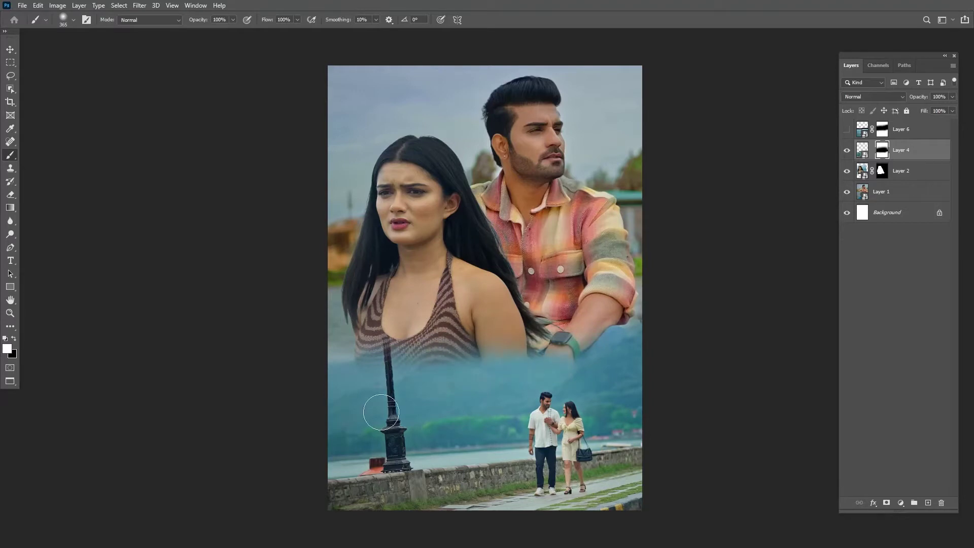
drag(381, 412, 370, 404)
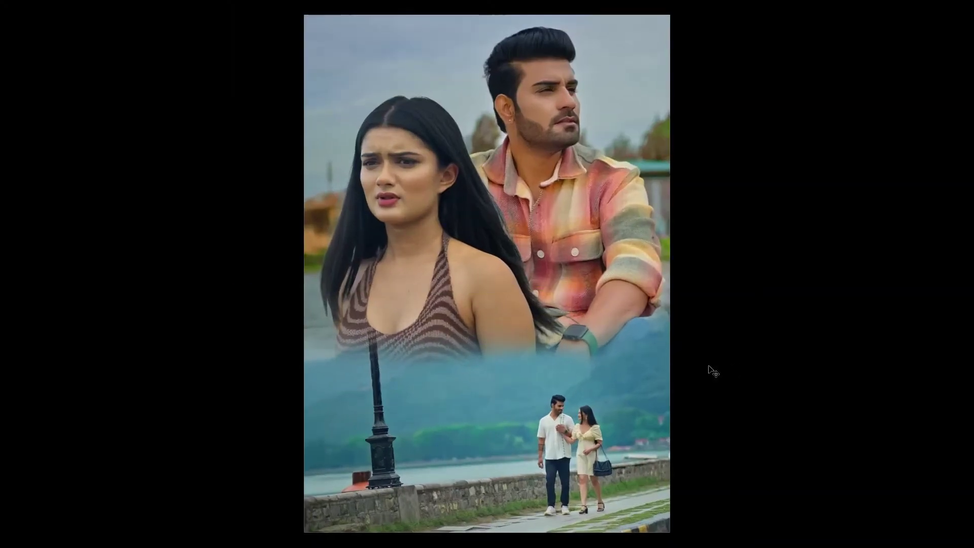
Add a new Layer 7 above Background and paint out the bottom of the man's portrait
key(f)
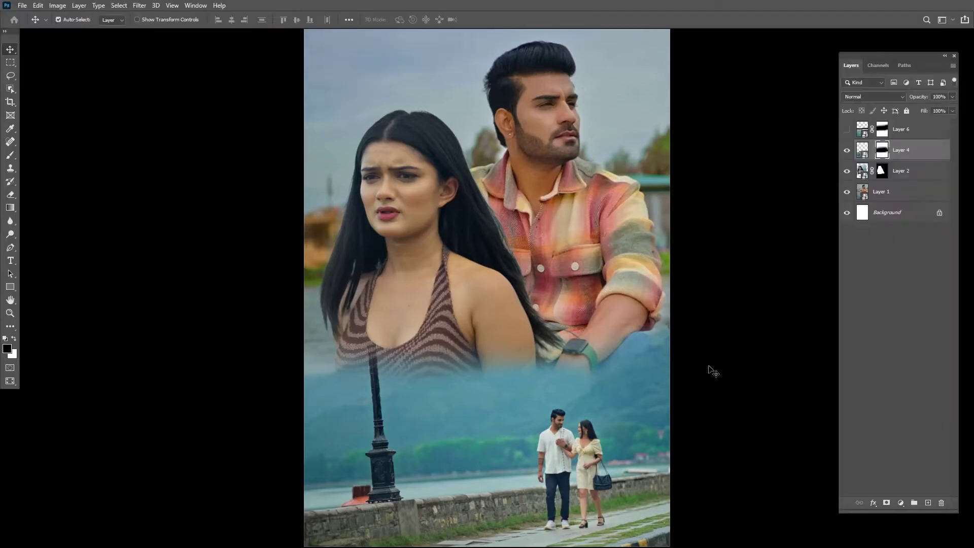
key(ctrl+shift+alt+n)
key(b)
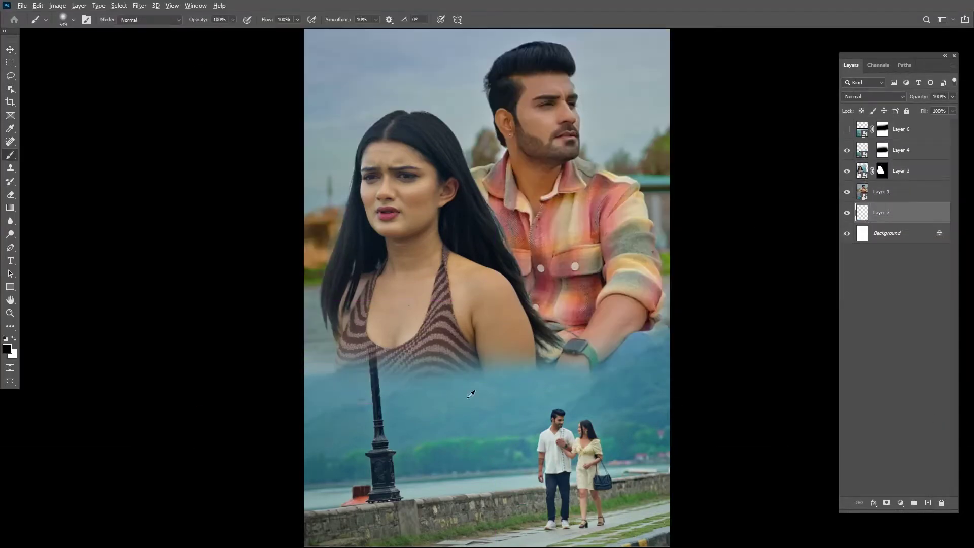
drag(637, 404, 632, 435)
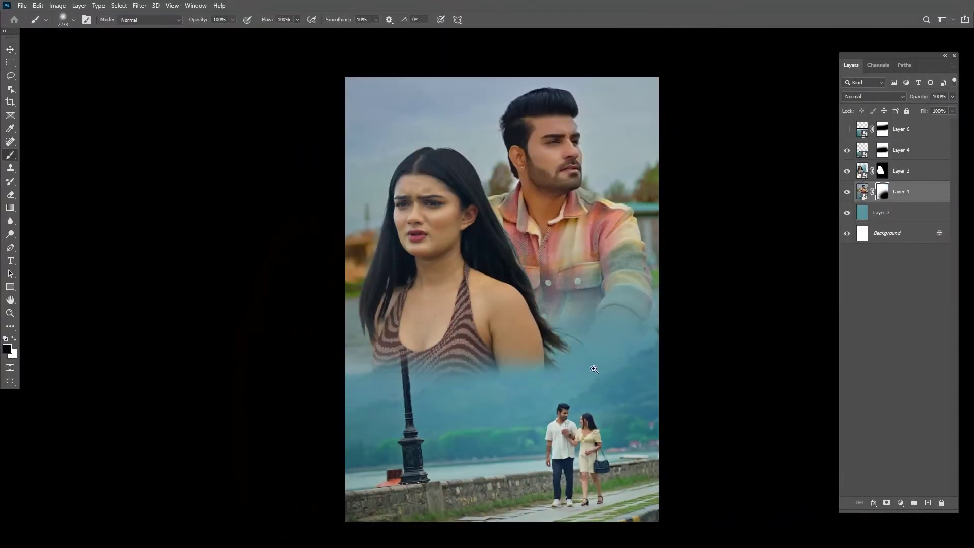
key(x)
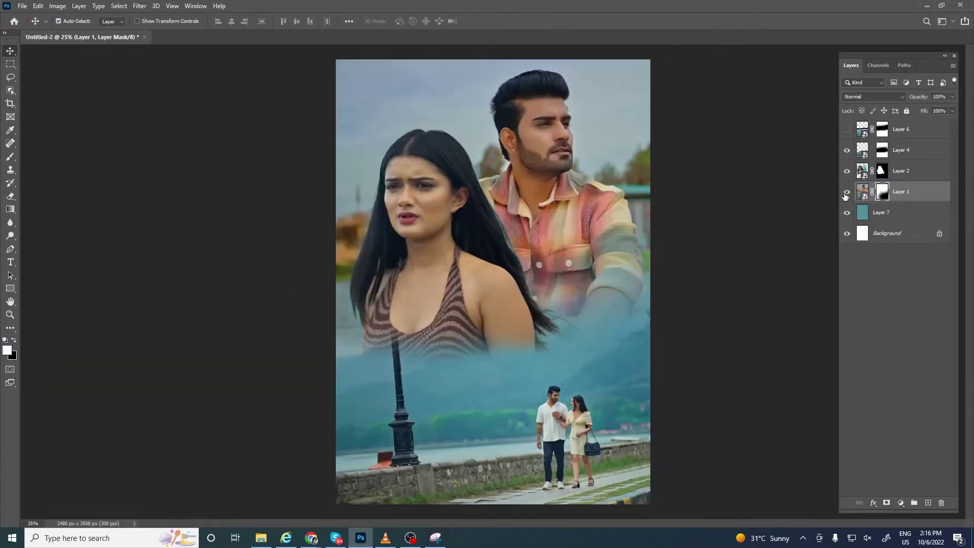
In the Layer 4 smart object, copy a lamp post onto its own layer and move it beside the original
double_click(862, 150)
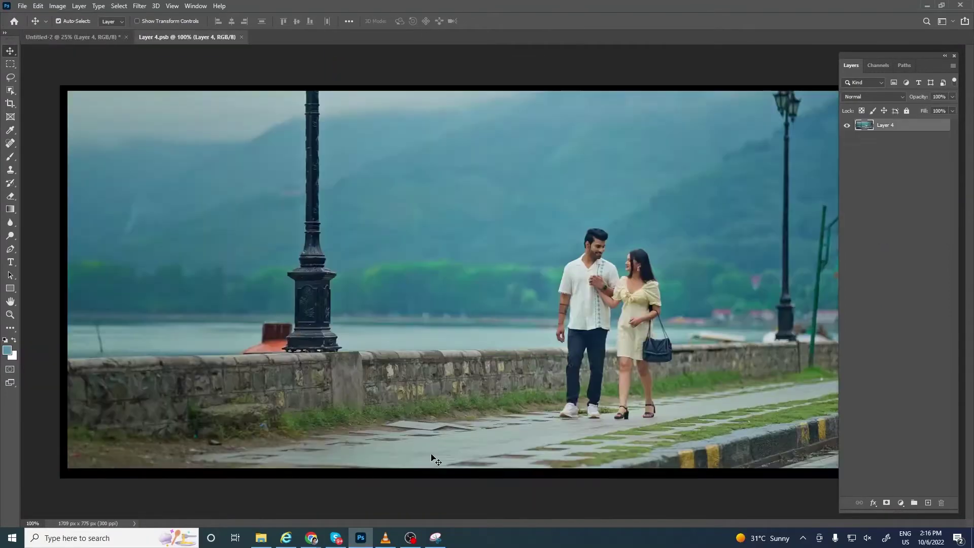
click(88, 39)
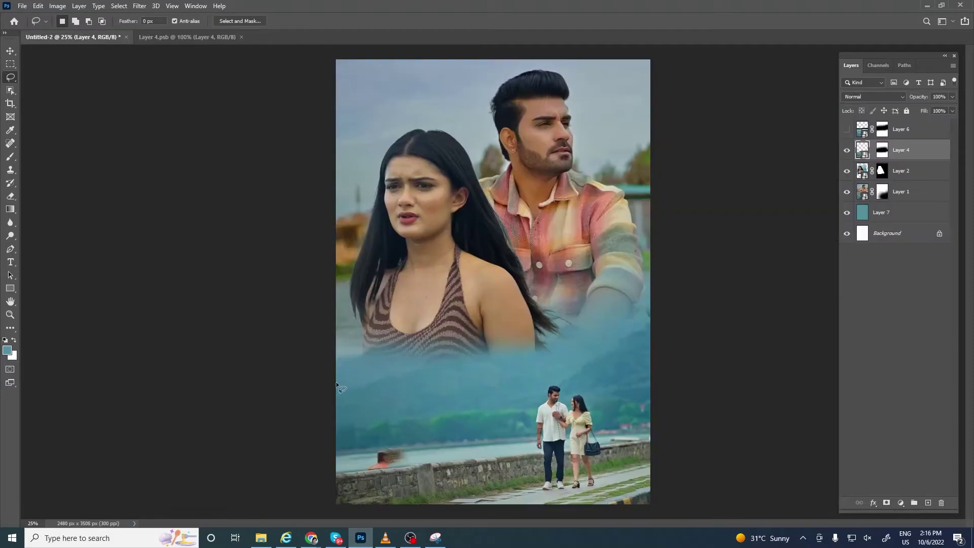
click(201, 39)
drag(810, 85, 814, 210)
key(ctrl+j)
key(v)
mouse_move(791, 179)
mouse_down()
mouse_move(714, 221)
mouse_move(413, 196)
mouse_move(231, 205)
mouse_up()
click(101, 37)
click(199, 39)
key(ctrl+Tab)
Duplicate the lamp post further left in Layer 4.psb and preview it in the poster
click(199, 38)
key(ctrl+s)
key(ctrl+Tab)
click(163, 38)
key(ctrl+s)
key(ctrl+Tab)
click(196, 37)
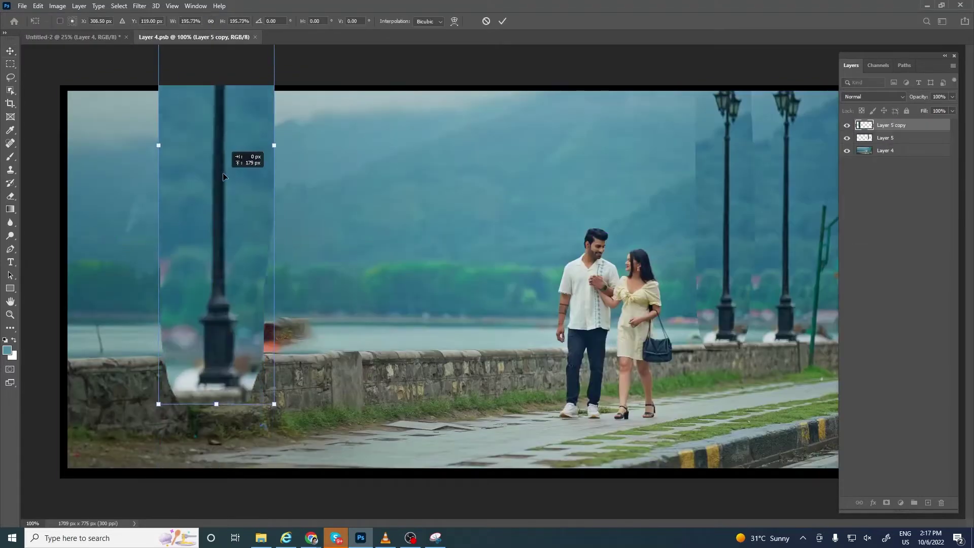
click(101, 38)
click(208, 38)
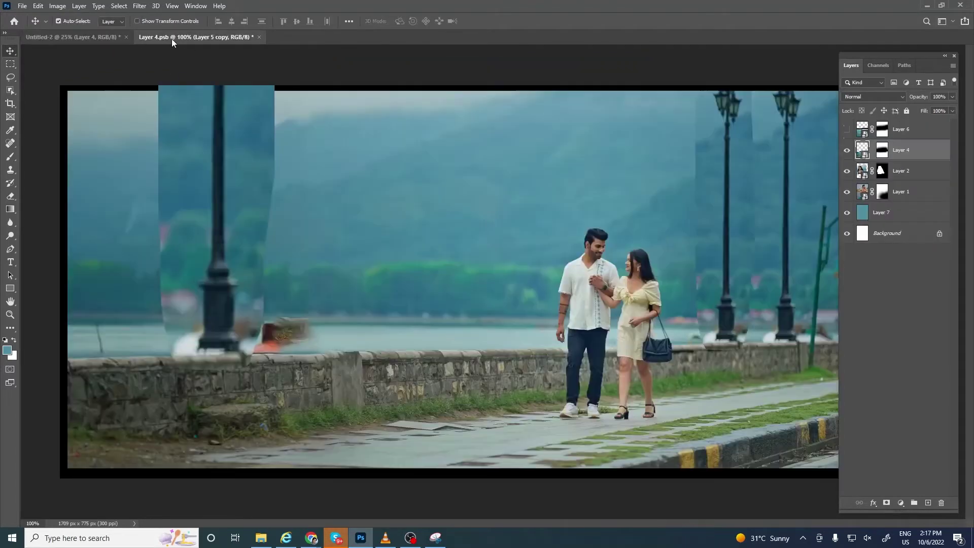
Mask the new lamp post's hard right edge, then save and close Layer 4.psb
key(s)
drag(284, 274, 304, 44)
key(ctrl+Tab)
key(ctrl+Tab)
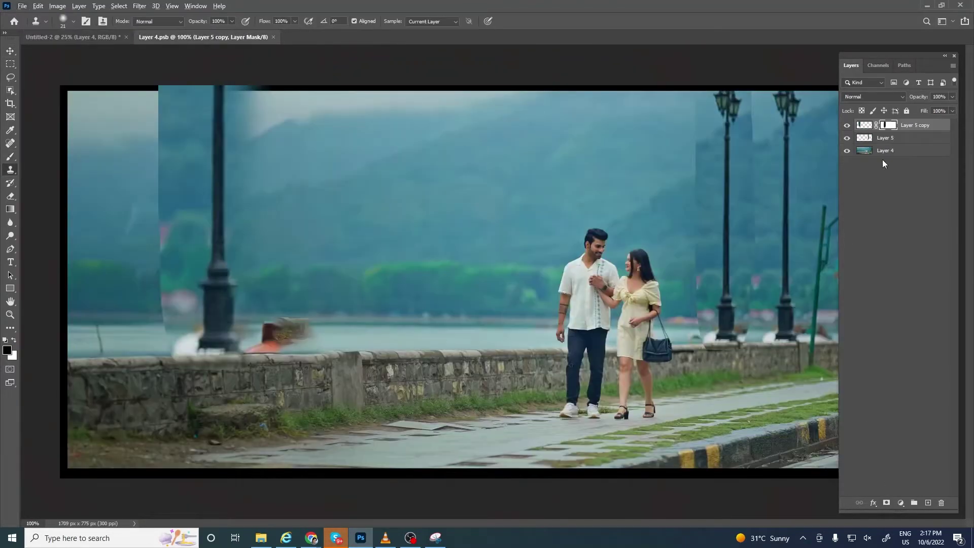
key(ctrl+Tab)
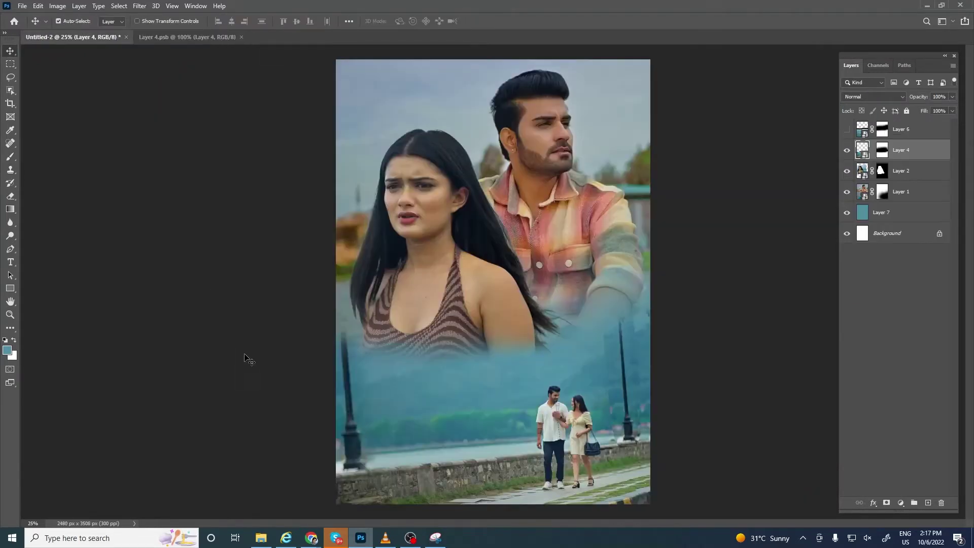
key(v)
key(ctrl+Tab)
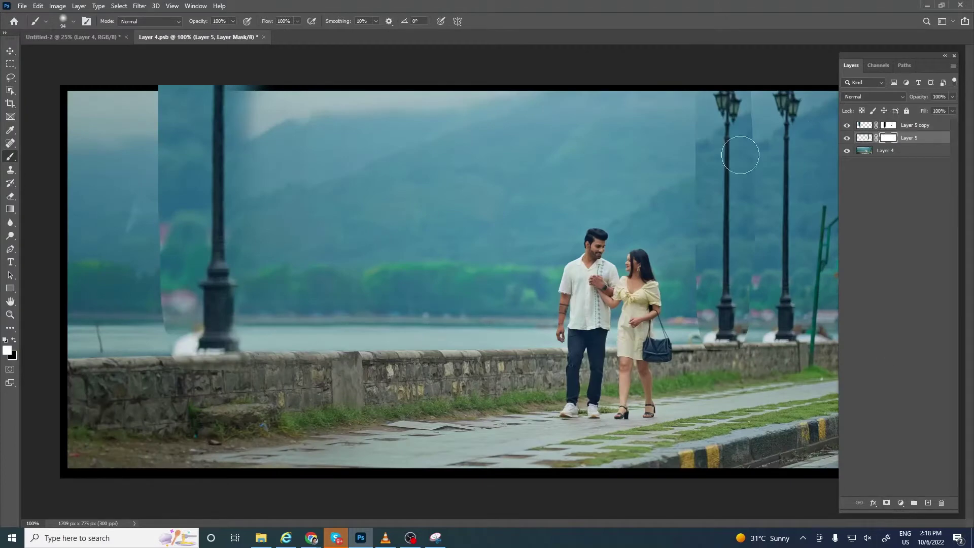
click(96, 37)
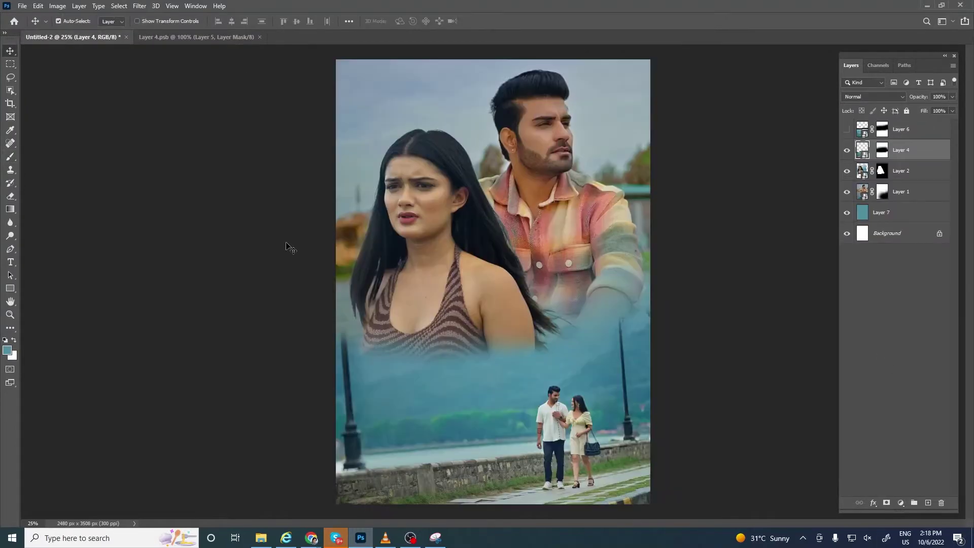
key(ctrl+Tab)
key(ctrl+w)
key(ctrl+s)
click(516, 355)
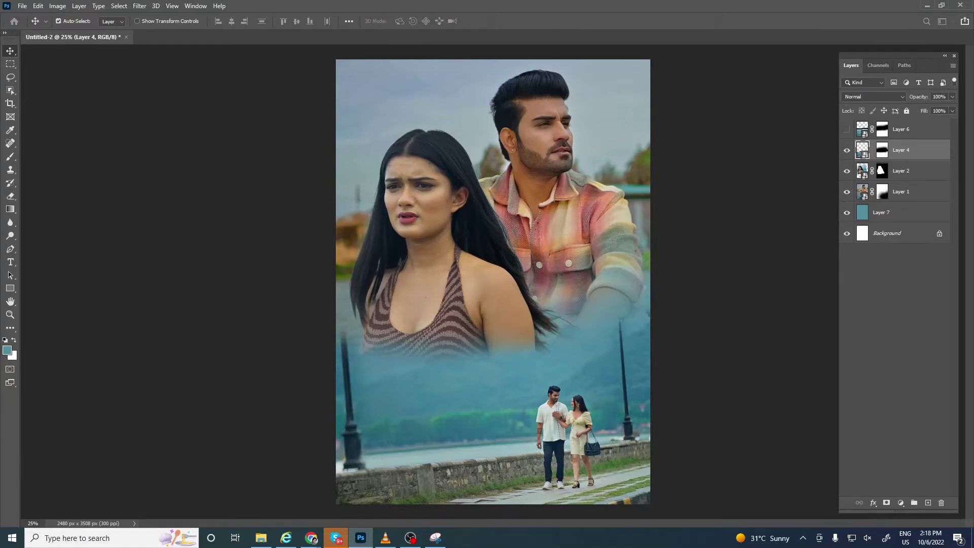
Save Jais Shaurat.psd, delete hidden Layer 6, and set Camera Raw Contrast +8, Exposure +0.35 on the man's layer
key(Return)
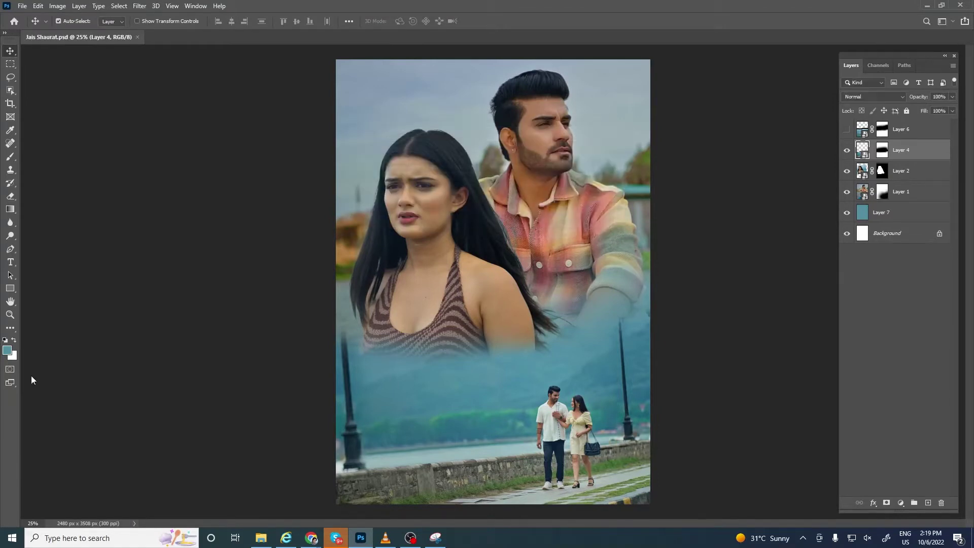
key(Return)
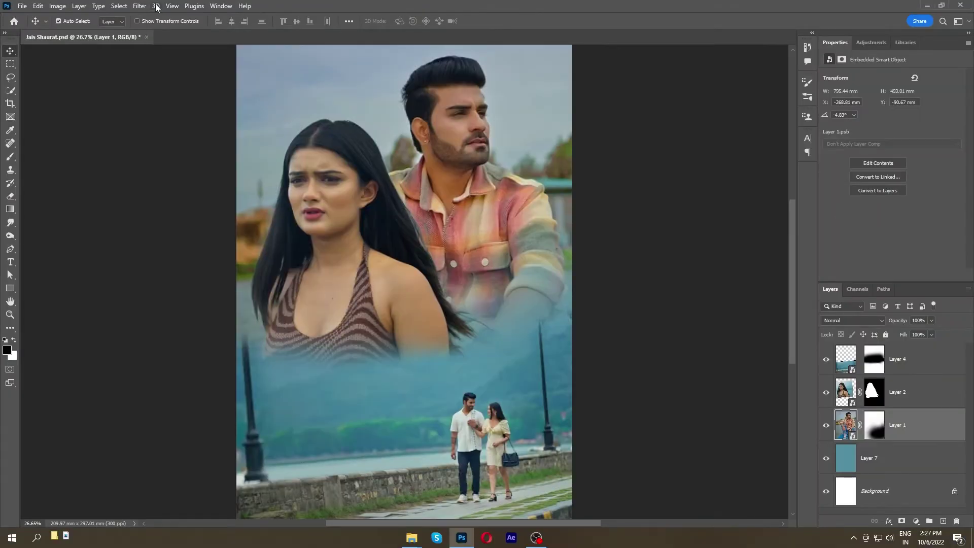
click(140, 6)
click(162, 81)
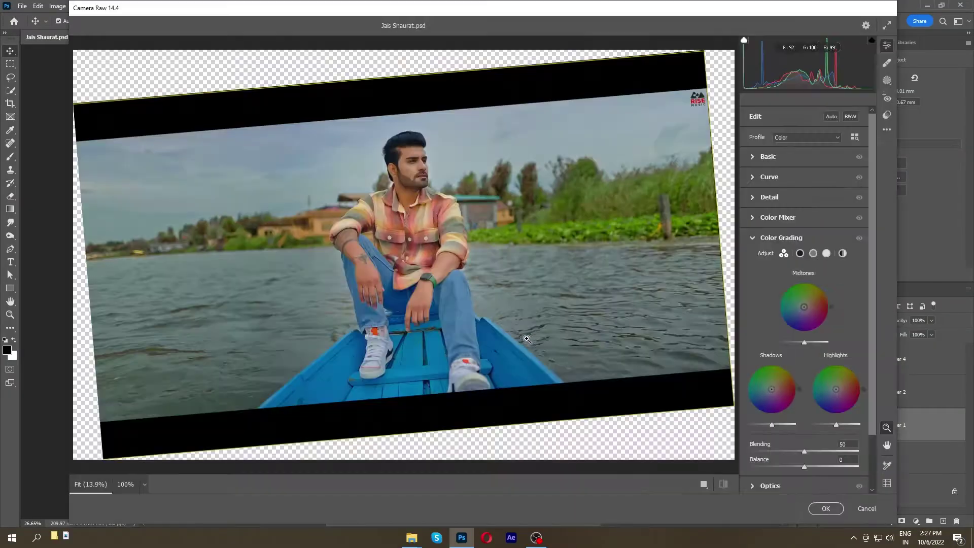
drag(807, 241, 807, 237)
click(809, 252)
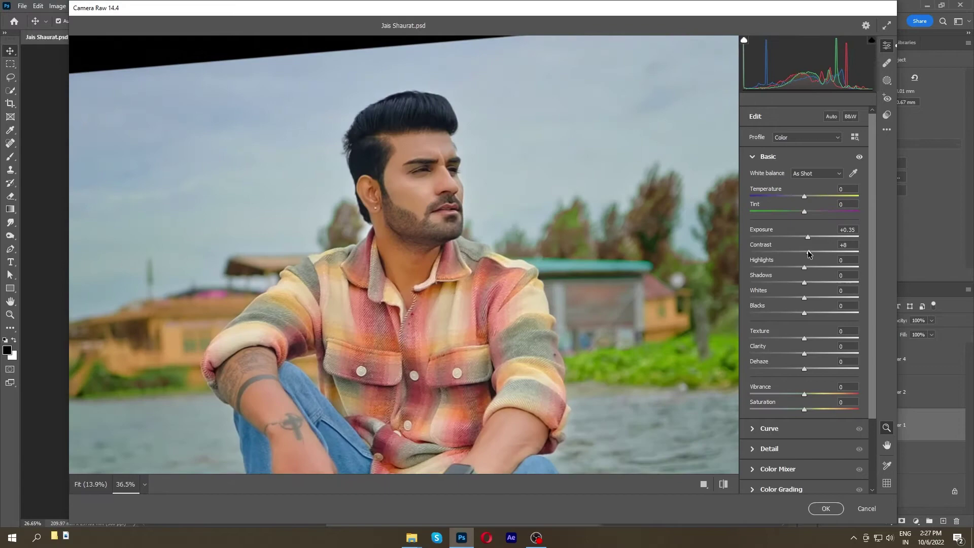
click(807, 283)
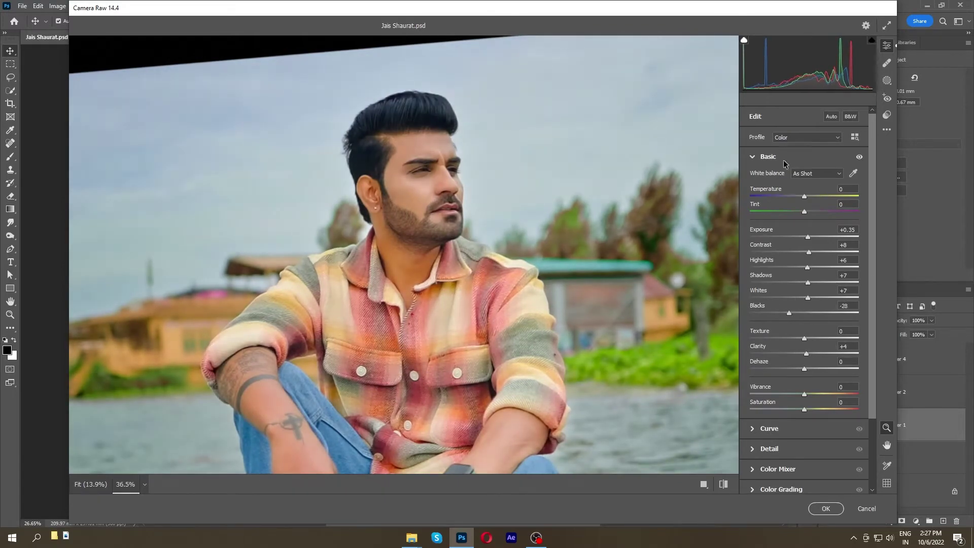
Add curve Highlights +17, Lights +7, Darks +11, sharpening 149 and green calibration saturation, then apply
click(783, 159)
click(769, 178)
click(813, 297)
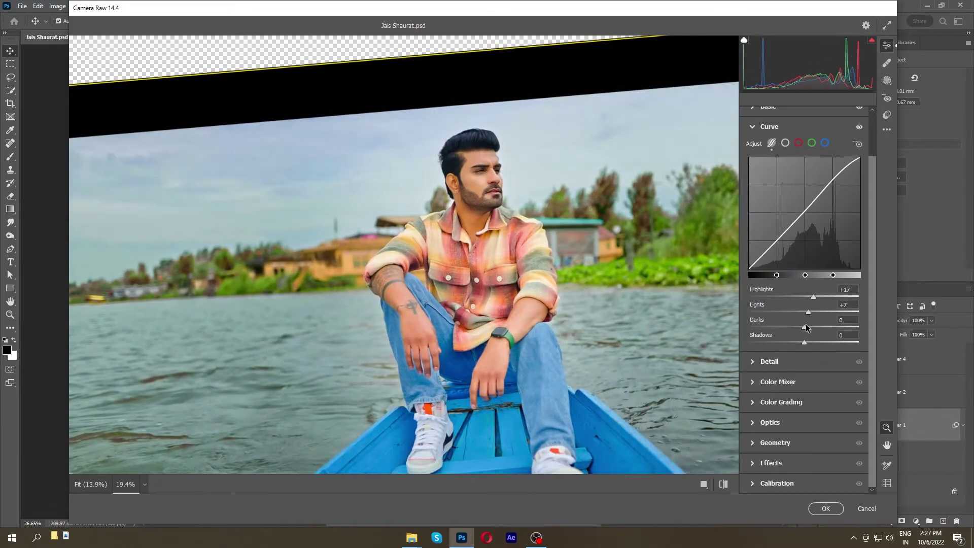
click(810, 327)
click(769, 126)
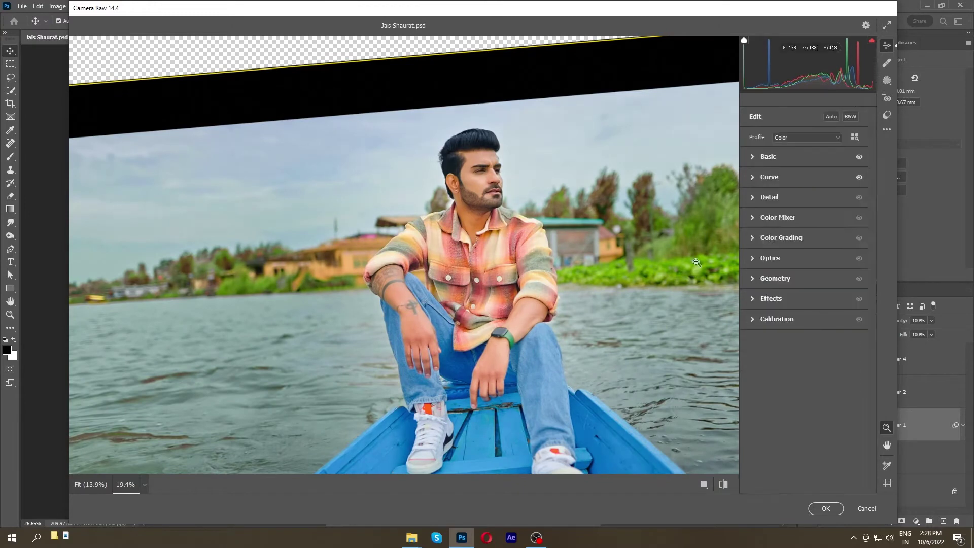
click(769, 196)
click(857, 222)
click(756, 319)
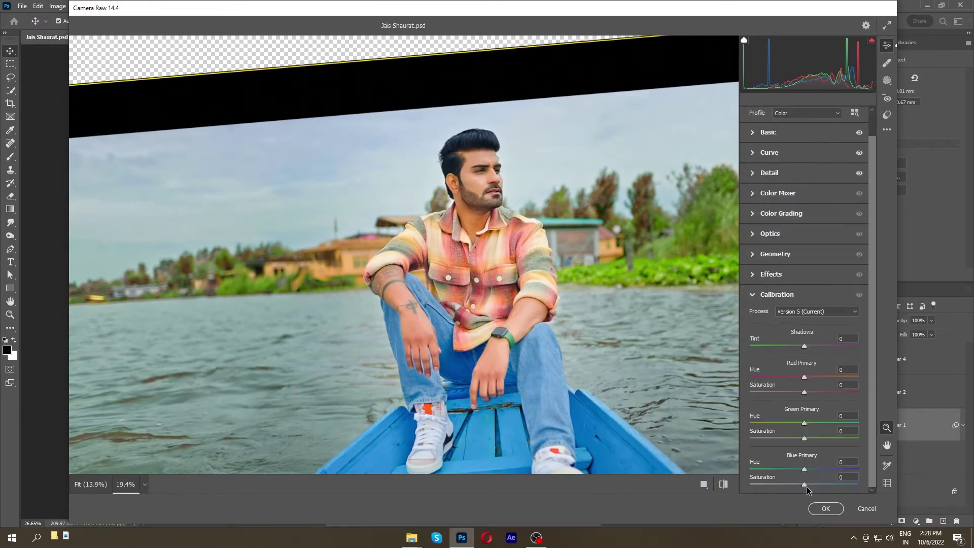
drag(804, 438, 789, 439)
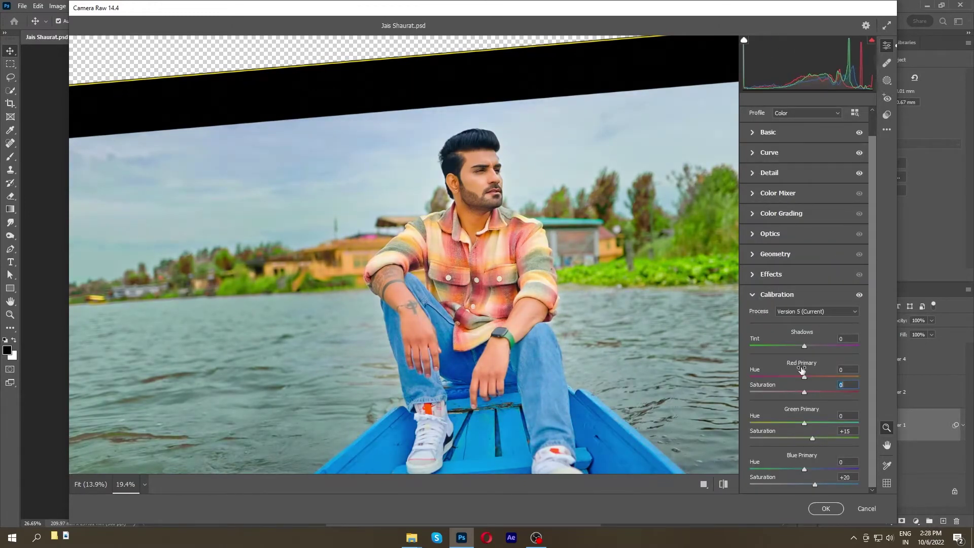
click(887, 130)
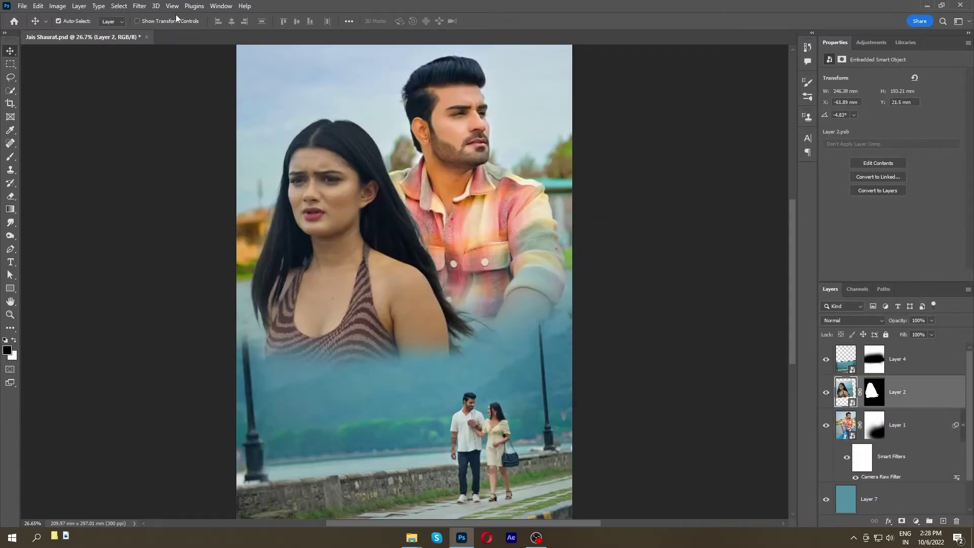
Apply the same Camera Raw grade to the woman's Layer 2
click(139, 6)
click(175, 80)
key(Return)
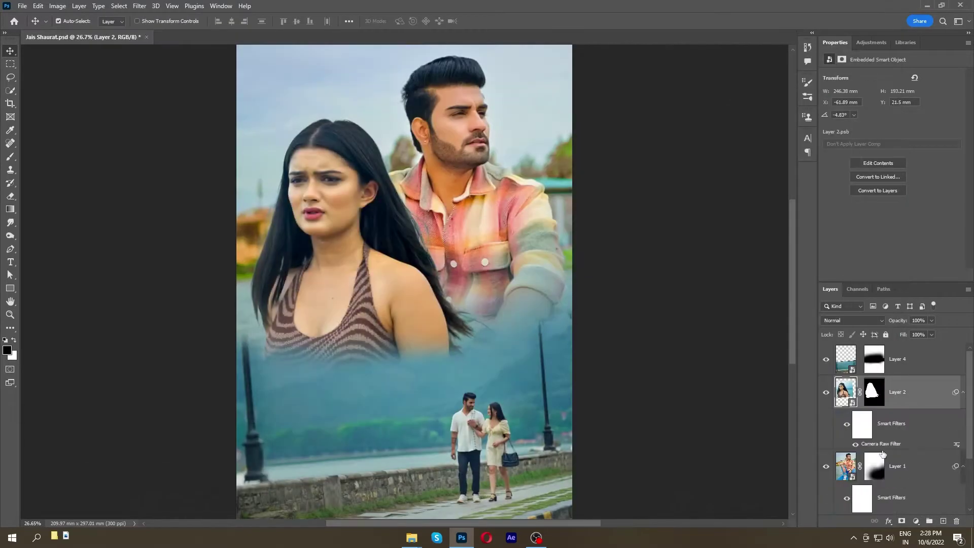
Paste the copied Camera Raw edit settings onto the lakeside Layer 4
click(897, 358)
click(139, 6)
click(175, 80)
click(887, 130)
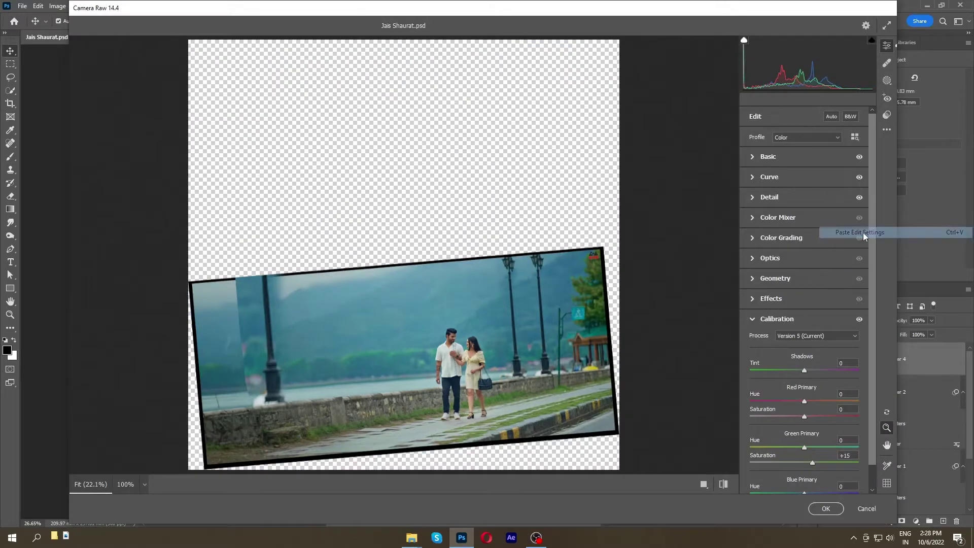
click(864, 233)
key(Return)
Duplicate the man's Layer 1, rasterize the copy, and rename it Smooth
key(z)
click(897, 507)
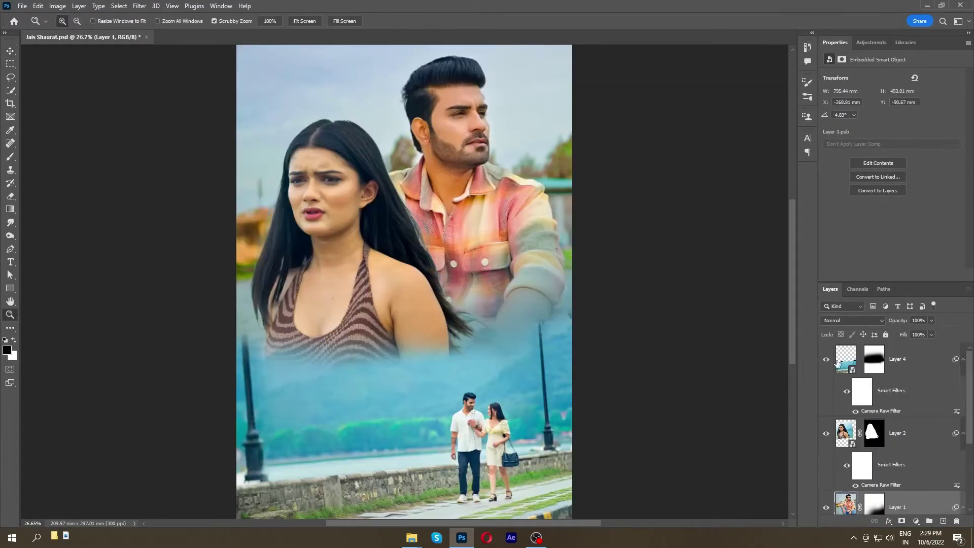
click(826, 433)
click(826, 359)
drag(826, 359, 826, 433)
right_click(922, 502)
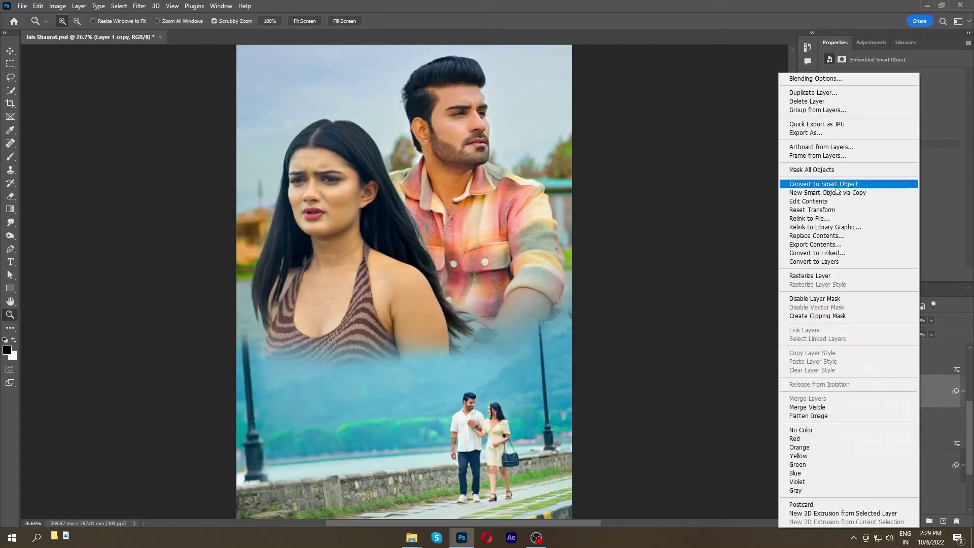
click(811, 192)
right_click(897, 436)
click(791, 277)
double_click(879, 391)
text(Smooth)
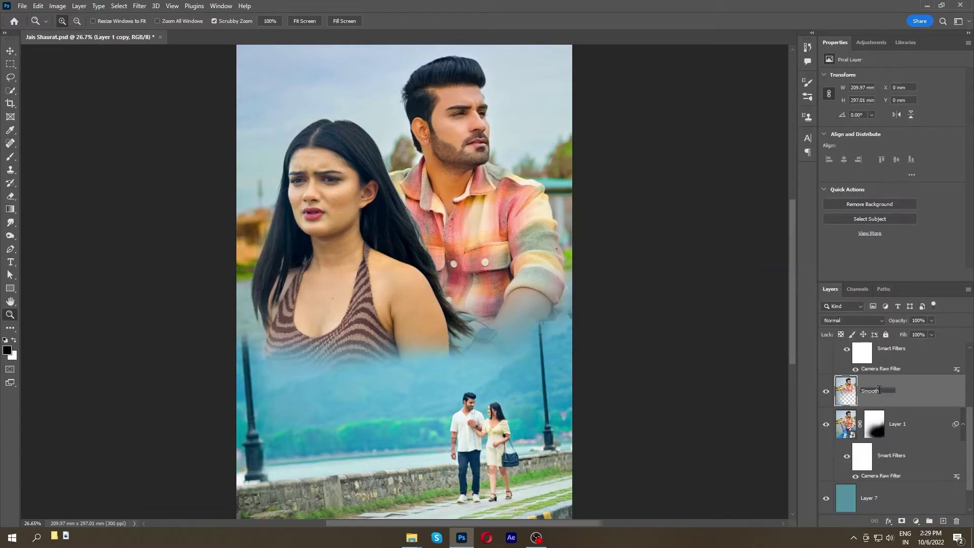
Smooth the man's face skin with a small Mixer Brush
drag(471, 120, 457, 192)
right_click(10, 156)
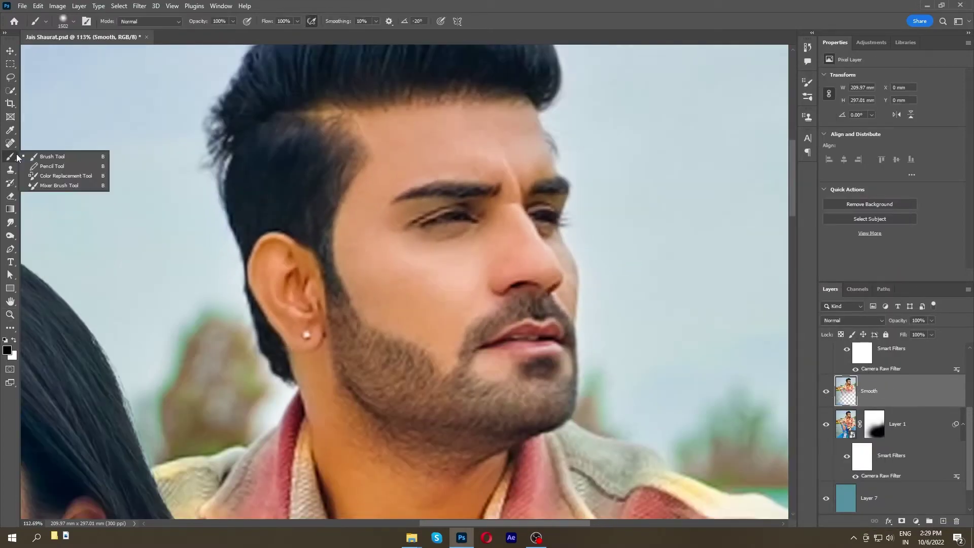
click(51, 184)
scroll(428, 273, up, 2)
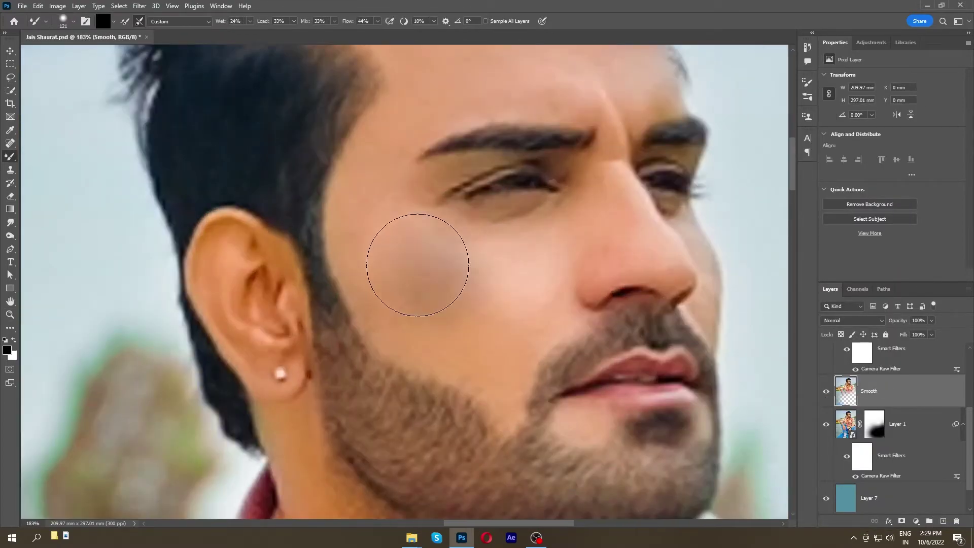
scroll(417, 250, up, 2)
scroll(409, 296, up, 3)
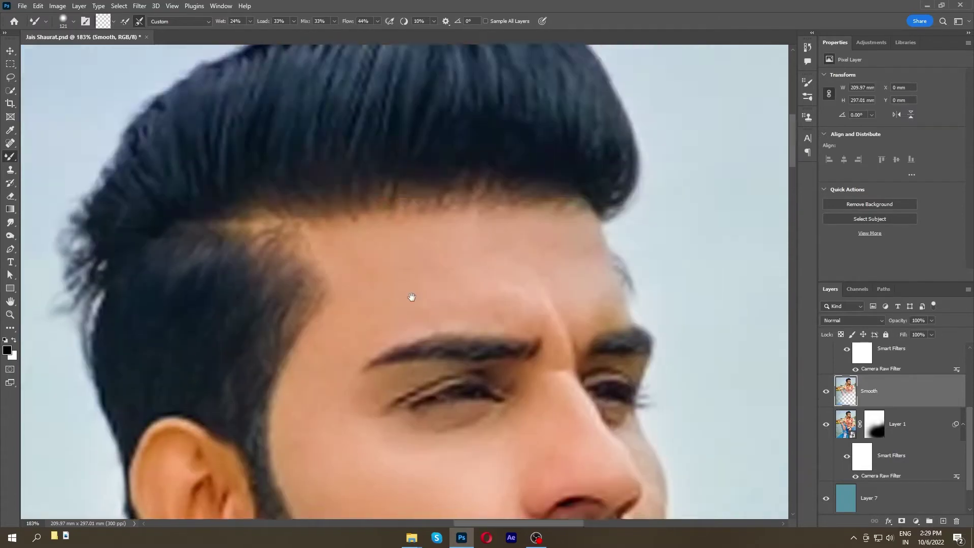
right_click(398, 223)
scroll(464, 203, down, 3)
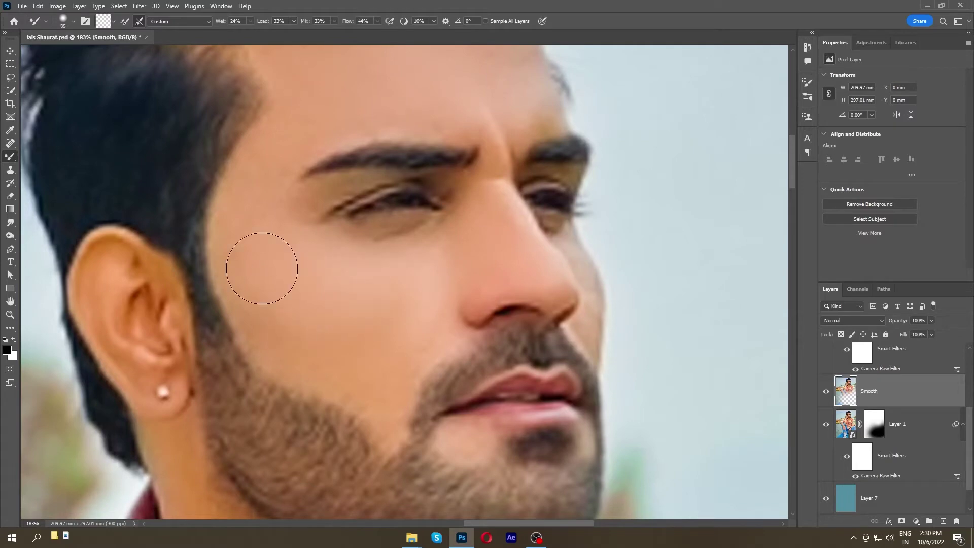
scroll(262, 269, down, 2)
scroll(400, 331, down, 3)
scroll(376, 185, down, 3)
scroll(397, 283, up, 2)
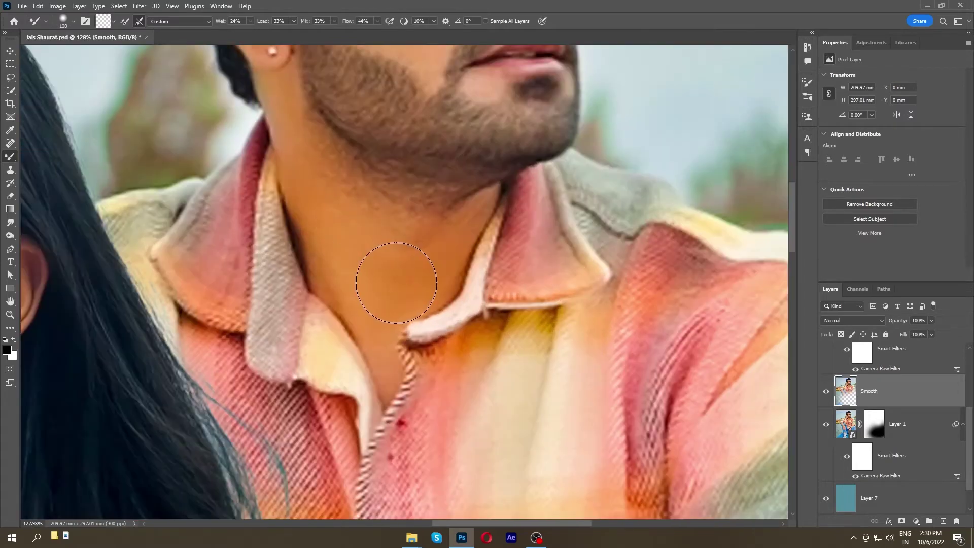
scroll(409, 226, up, 2)
Resize the Mixer Brush and smooth the man's neck and head skin
alt+right_click(358, 265)
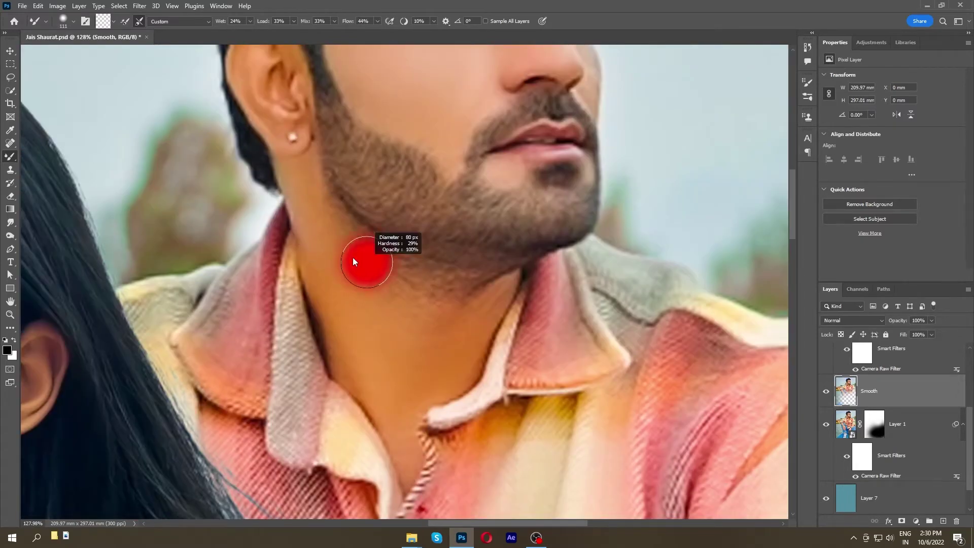
scroll(499, 282, up, 4)
scroll(498, 282, down, 2)
scroll(499, 283, down, 3)
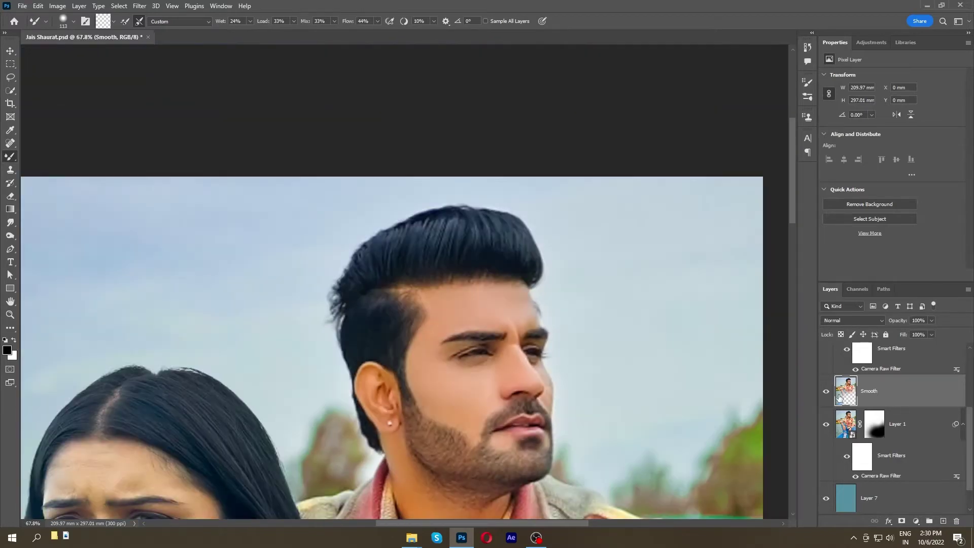
mouse_move(510, 233)
mouse_down()
mouse_move(510, 282)
mouse_move(507, 115)
mouse_up()
scroll(471, 91, up, 5)
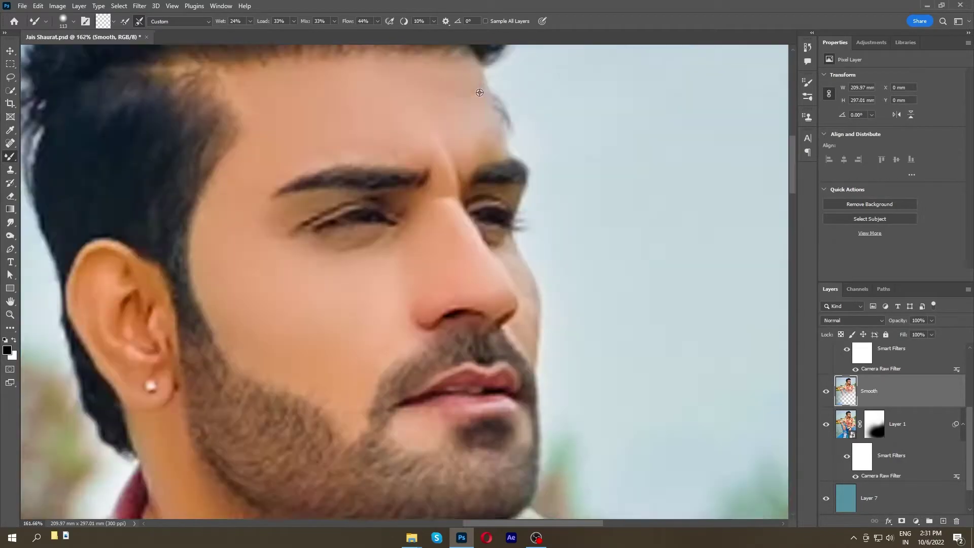
scroll(446, 257, up, 2)
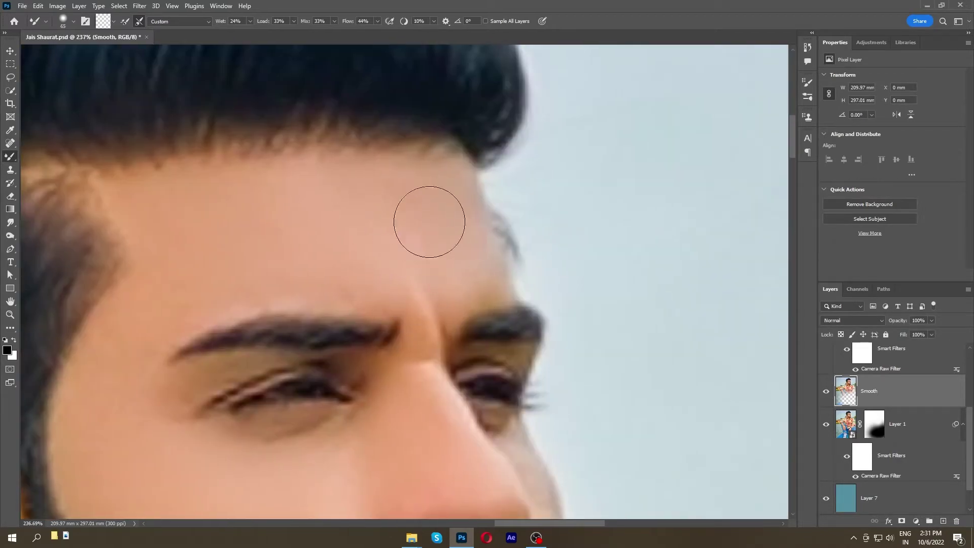
scroll(429, 222, down, 3)
scroll(409, 352, down, 3)
scroll(562, 413, up, 3)
scroll(529, 359, up, 1)
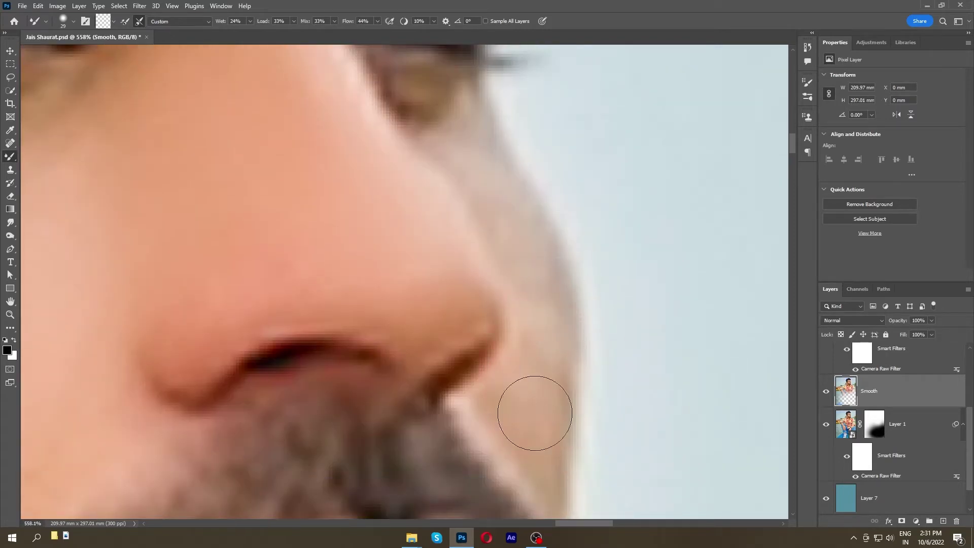
scroll(490, 300, up, 3)
scroll(552, 433, down, 3)
scroll(501, 391, up, 2)
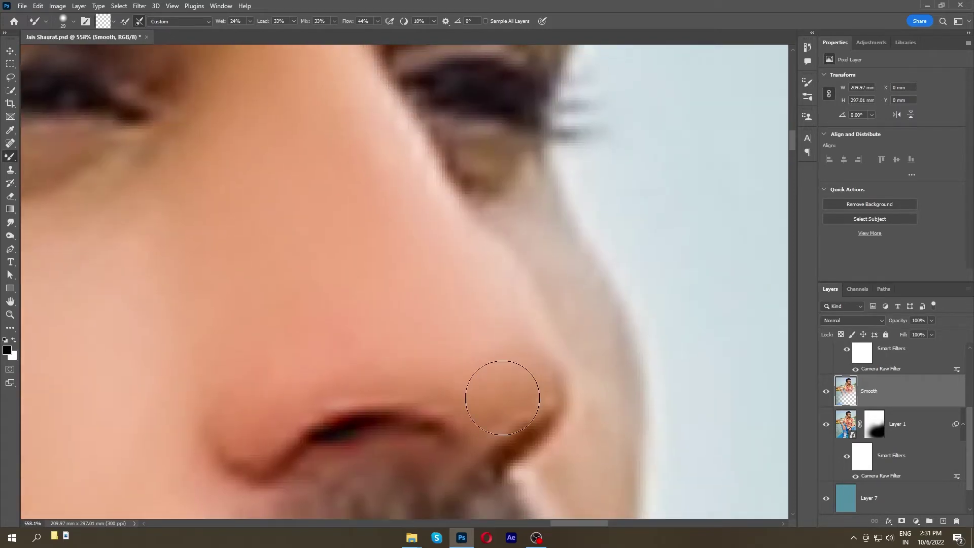
scroll(435, 348, left, 3)
key(bracketright)
key(bracketright)
scroll(487, 189, left, 3)
scroll(487, 188, up, 2)
scroll(474, 343, down, 2)
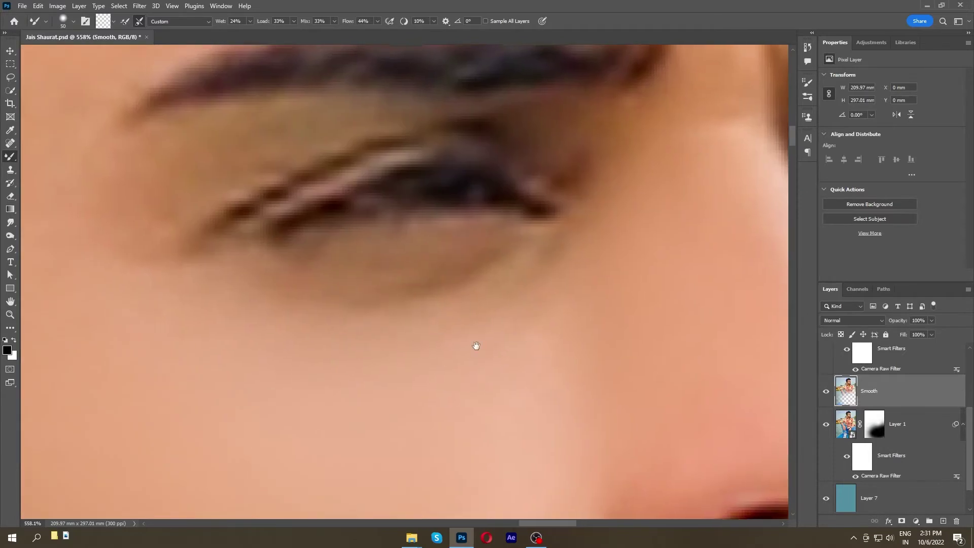
scroll(474, 343, down, 3)
scroll(424, 340, up, 3)
scroll(424, 340, down, 10)
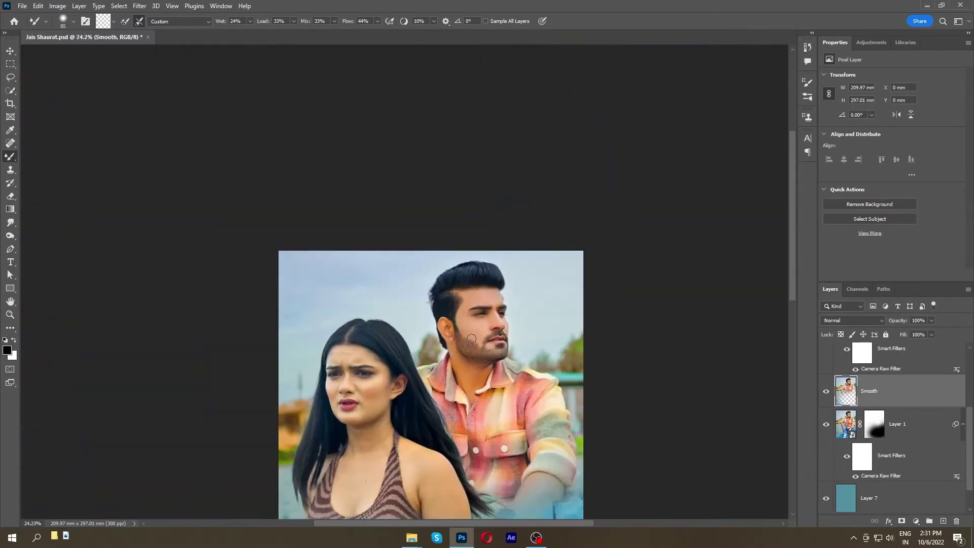
Duplicate the woman's Layer 2 and rasterize the copy
scroll(906, 440, down, 1)
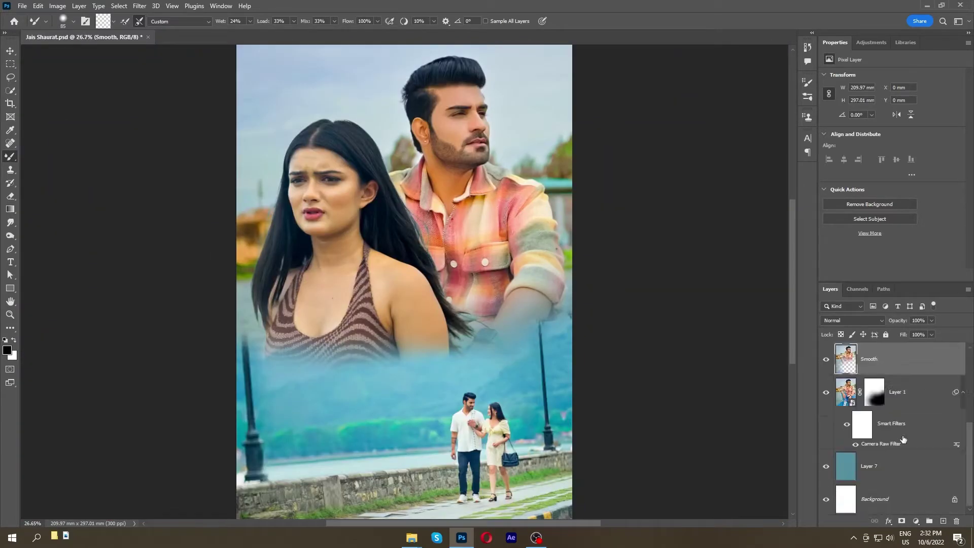
click(906, 441)
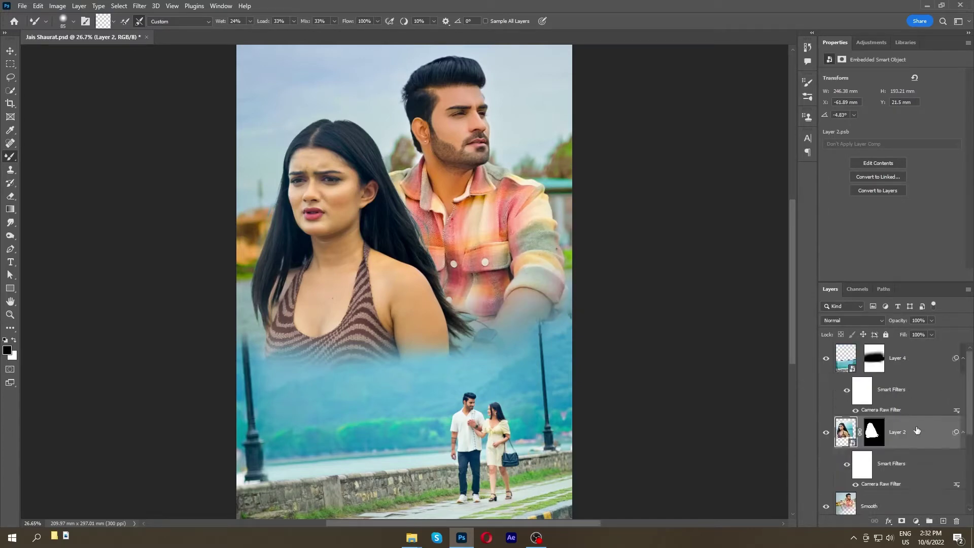
key(ctrl+j)
right_click(936, 432)
click(822, 276)
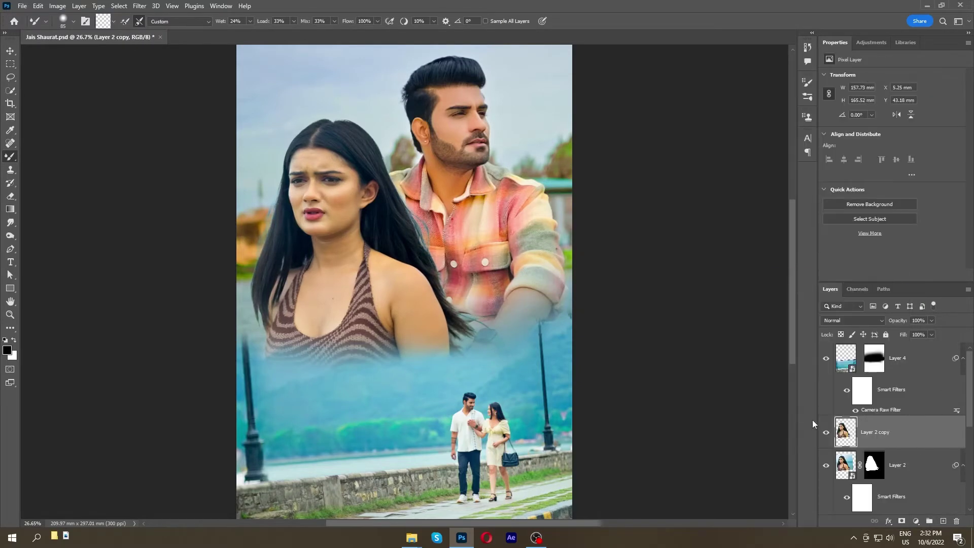
Try Spot Healing, then return to the Mixer Brush with 44% flow
scroll(335, 212, up, 5)
scroll(335, 212, up, 2)
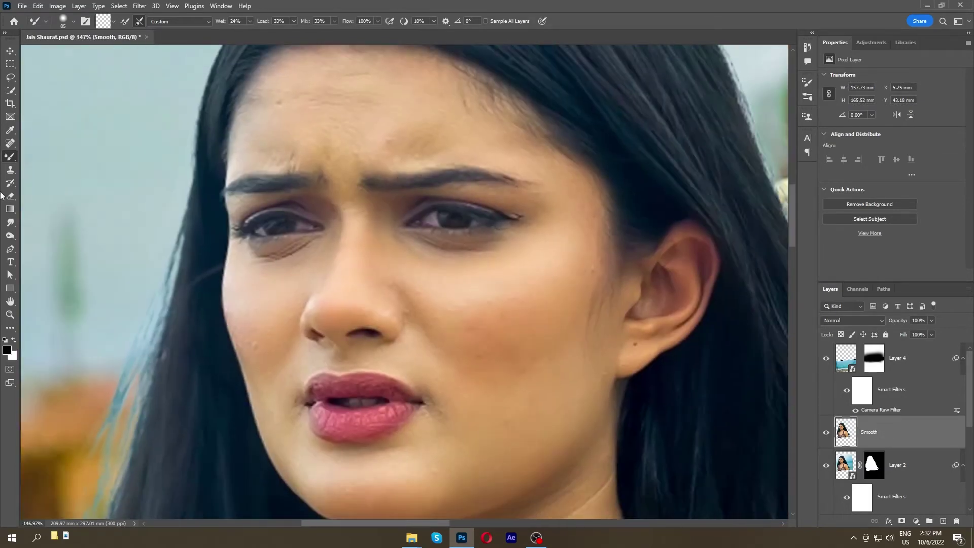
key(j)
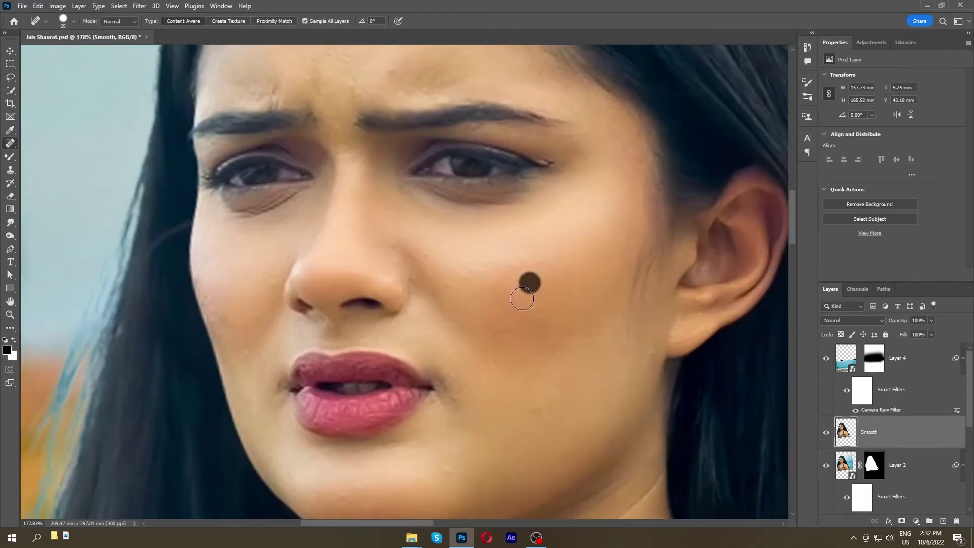
scroll(479, 388, down, 2)
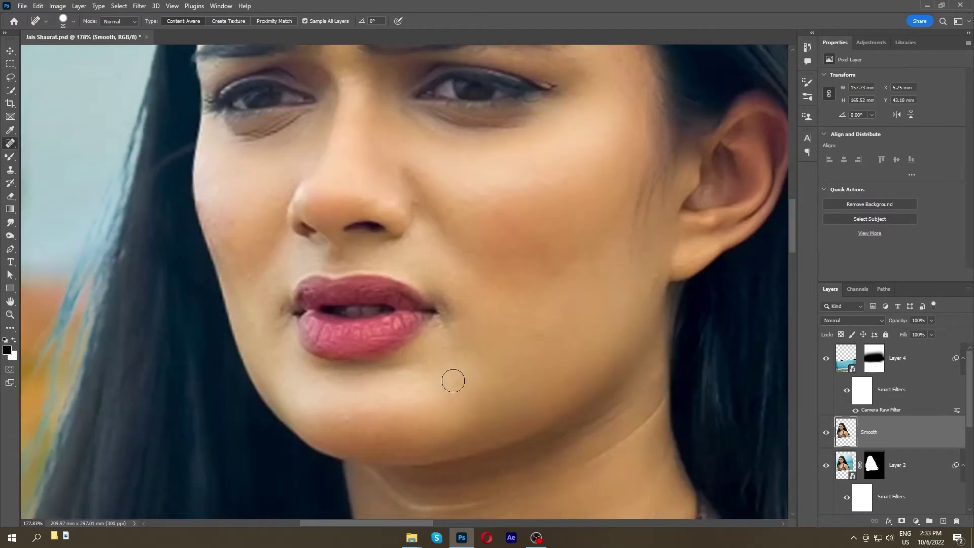
scroll(452, 380, left, 1)
scroll(338, 219, up, 5)
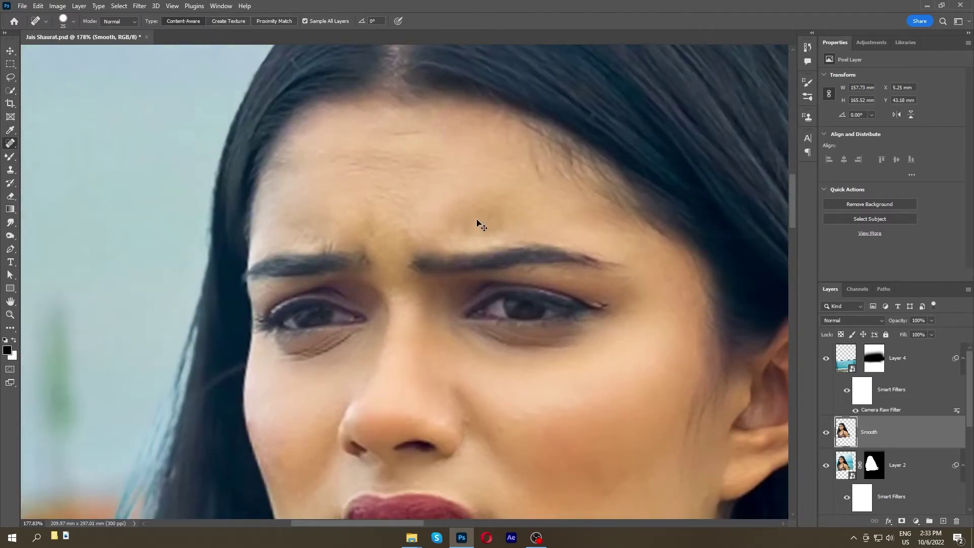
key(b)
scroll(456, 283, up, 1)
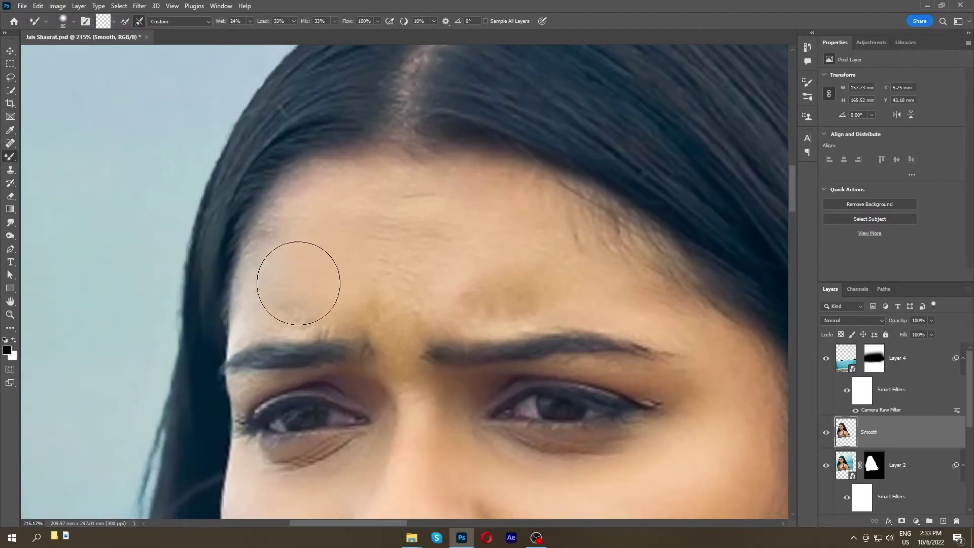
drag(530, 256, 460, 242)
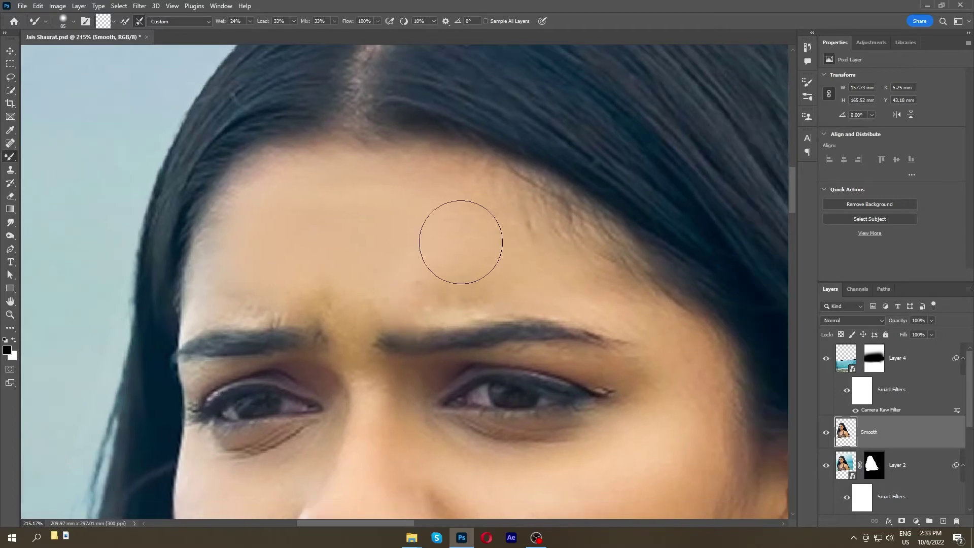
text(4)
key(Return)
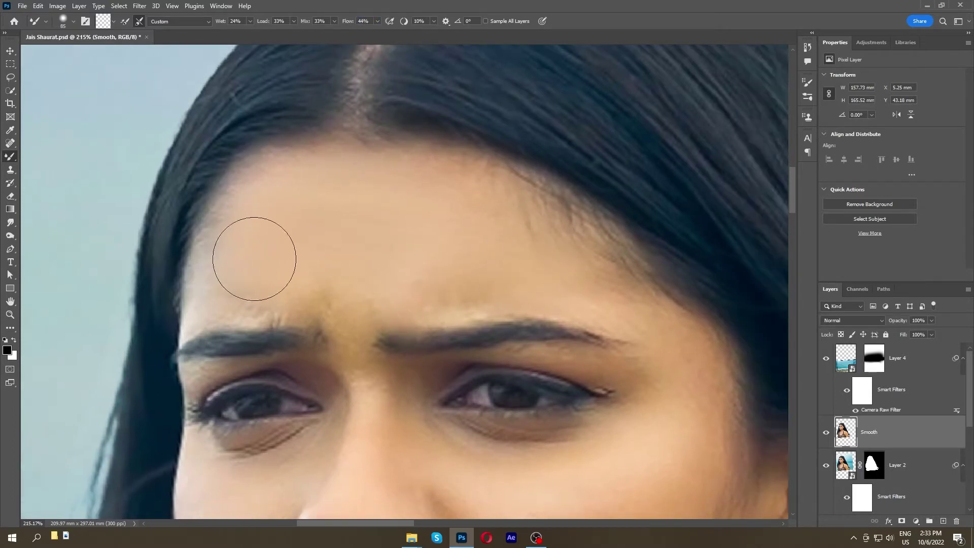
Blend the woman's forehead and cheek skin, enlarging the brush as needed
scroll(543, 294, down, 4)
scroll(550, 308, down, 3)
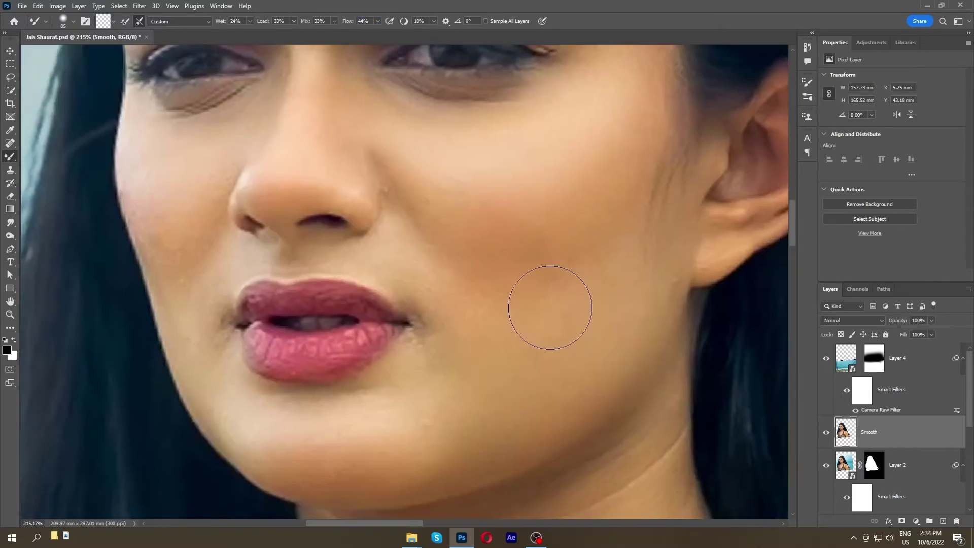
scroll(568, 331, up, 2)
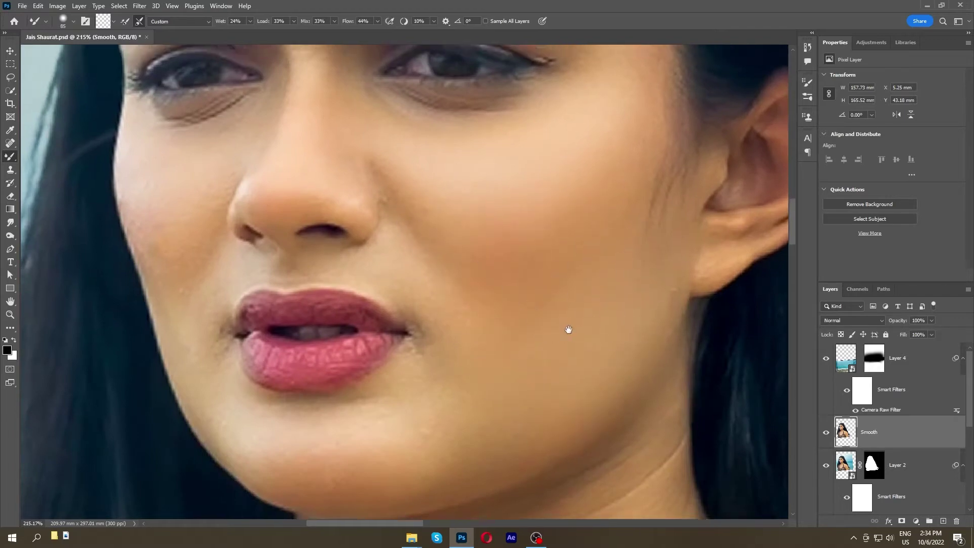
scroll(436, 313, up, 3)
scroll(507, 345, left, 3)
scroll(442, 215, down, 1)
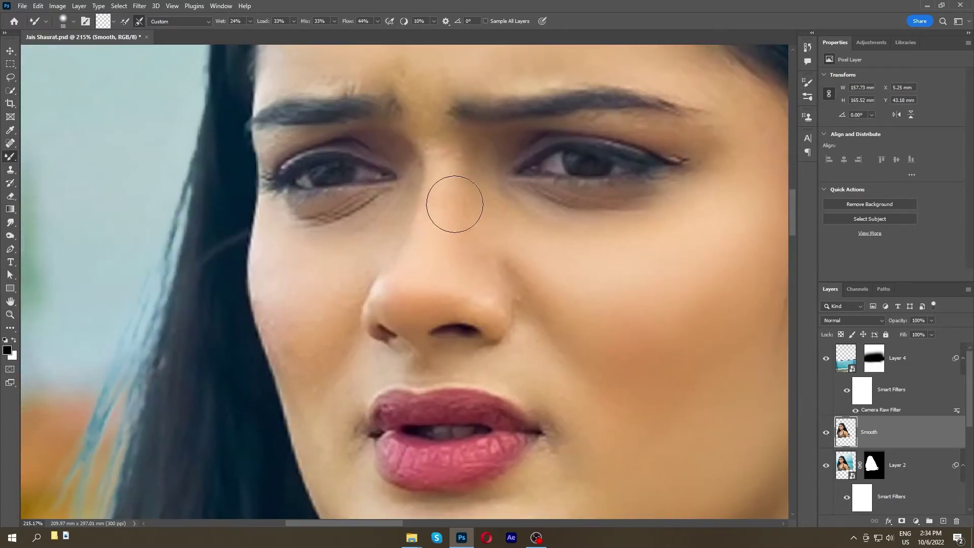
scroll(578, 183, right, 3)
scroll(515, 279, up, 3)
scroll(515, 278, right, 2)
scroll(319, 327, up, 2)
scroll(319, 327, left, 2)
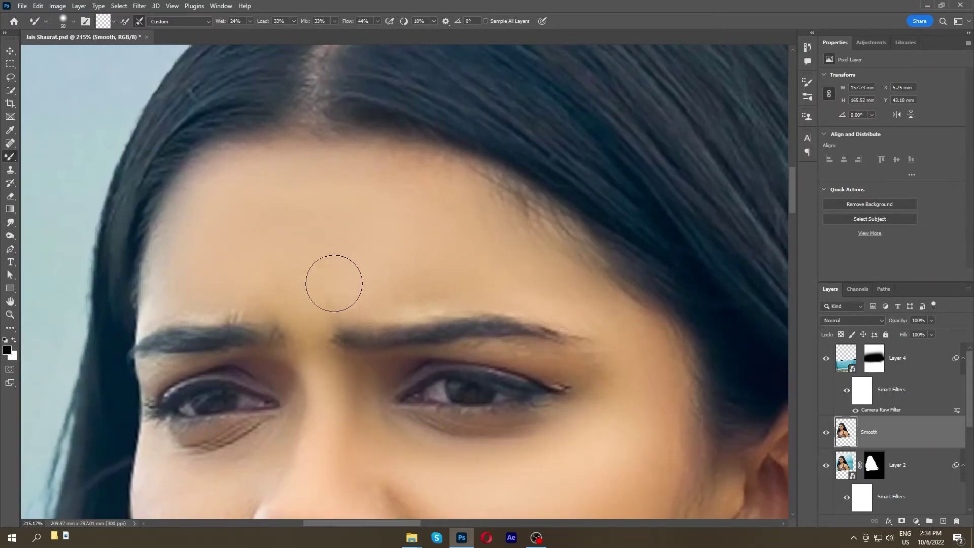
scroll(259, 200, down, 5)
scroll(341, 183, up, 4)
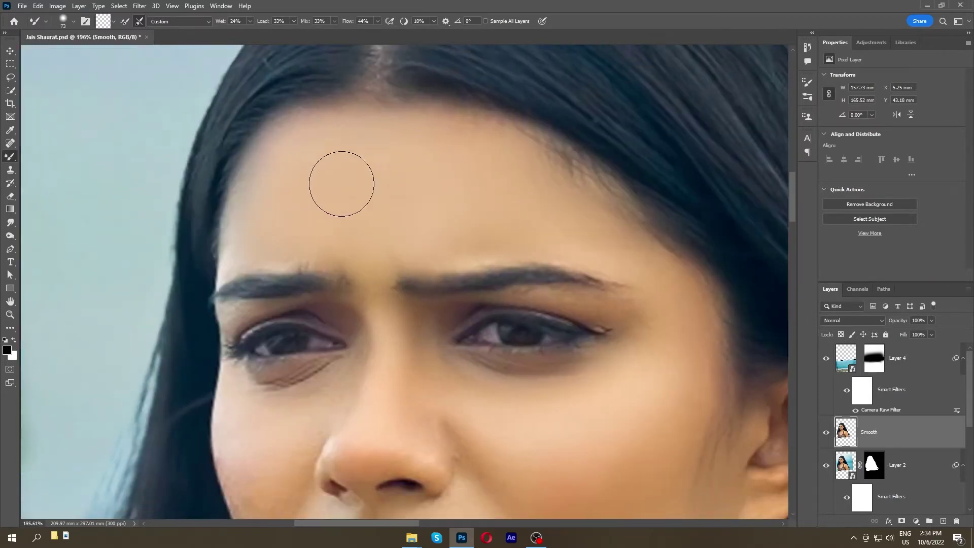
scroll(341, 226, down, 3)
scroll(530, 382, down, 2)
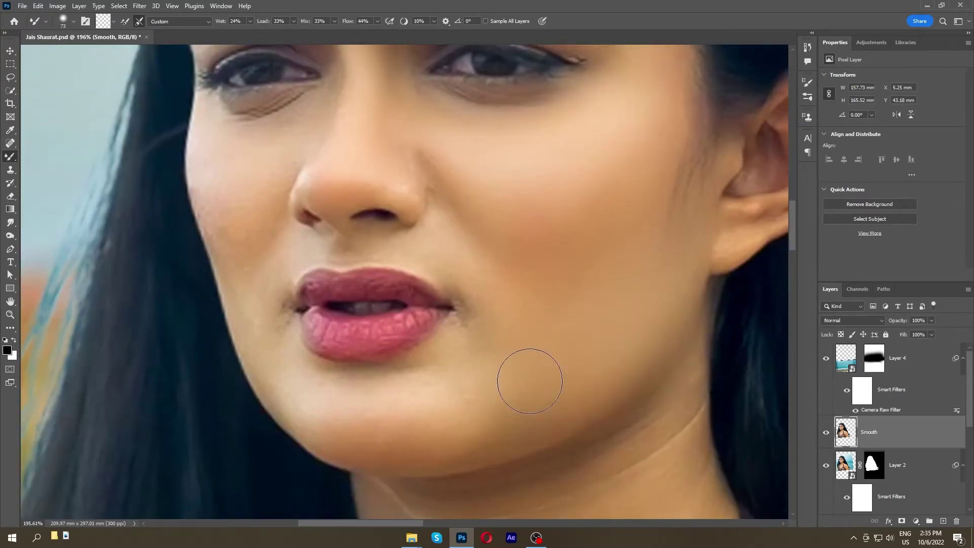
scroll(402, 196, up, 3)
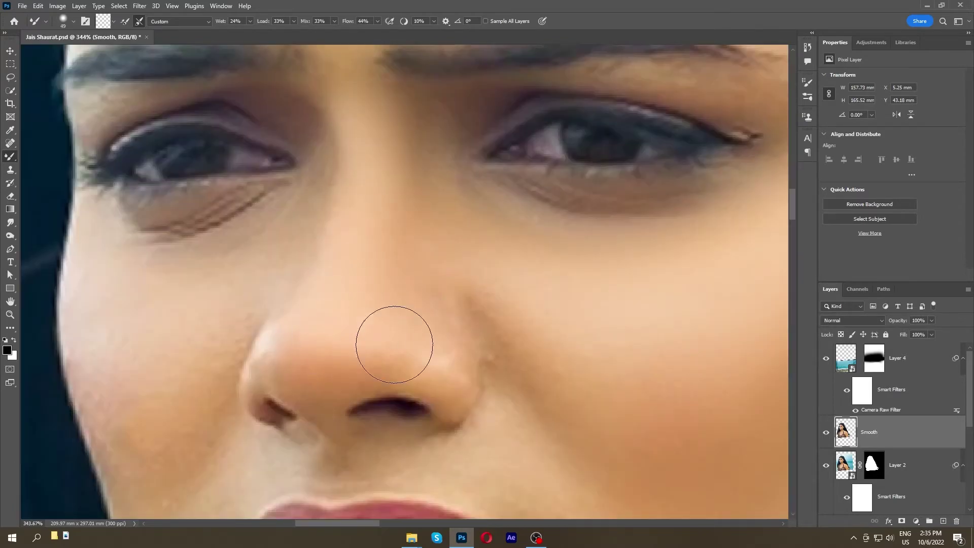
scroll(482, 375, down, 2)
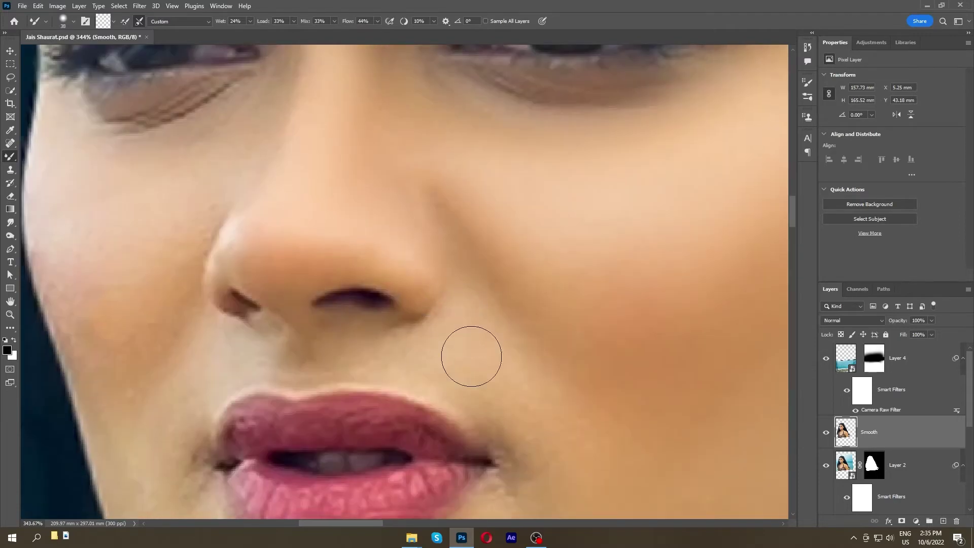
key(bracketright)
scroll(533, 373, down, 2)
key(bracketright)
scroll(563, 330, down, 2)
scroll(572, 299, down, 3)
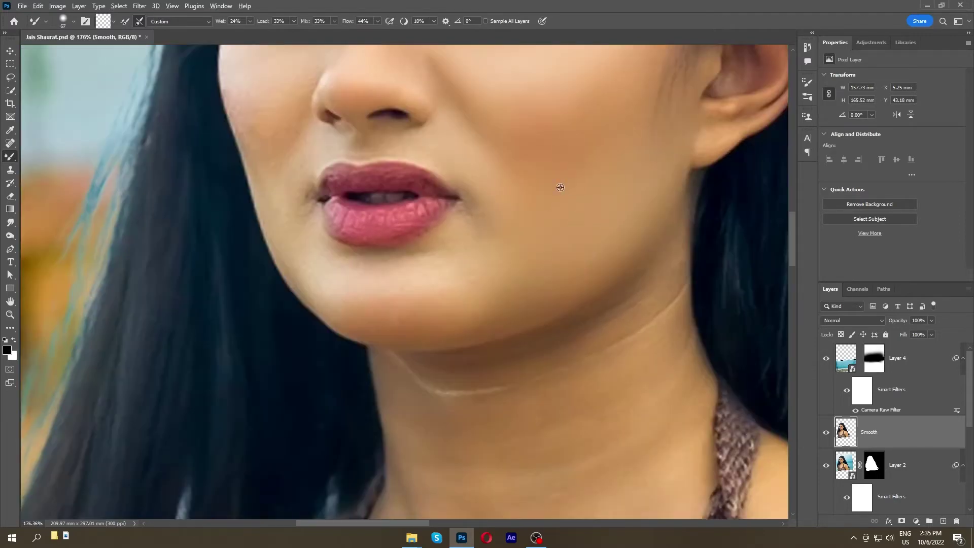
scroll(511, 283, up, 2)
Smooth her chin and lips area with a smaller brush
drag(514, 357, 356, 287)
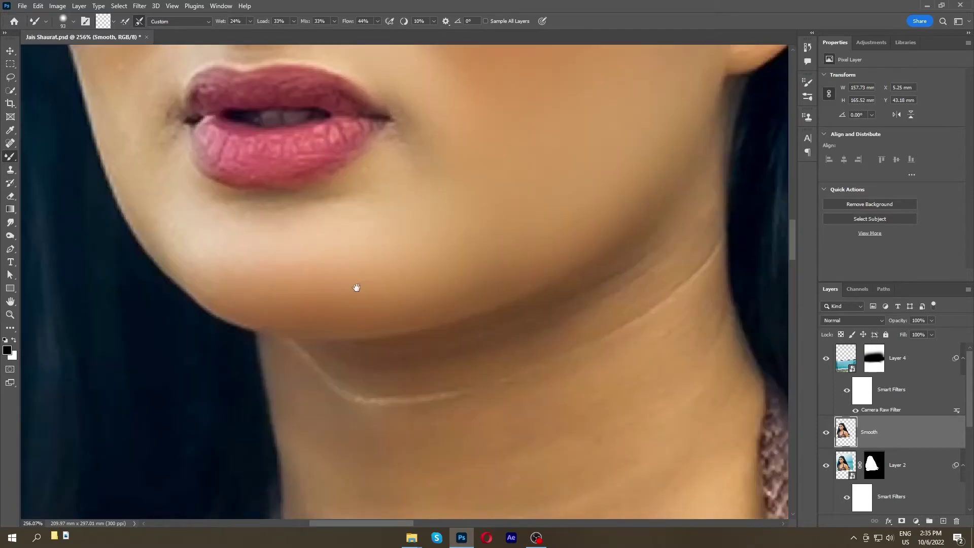
key(bracketleft)
key(bracketleft)
scroll(533, 315, up, 2)
scroll(456, 435, up, 2)
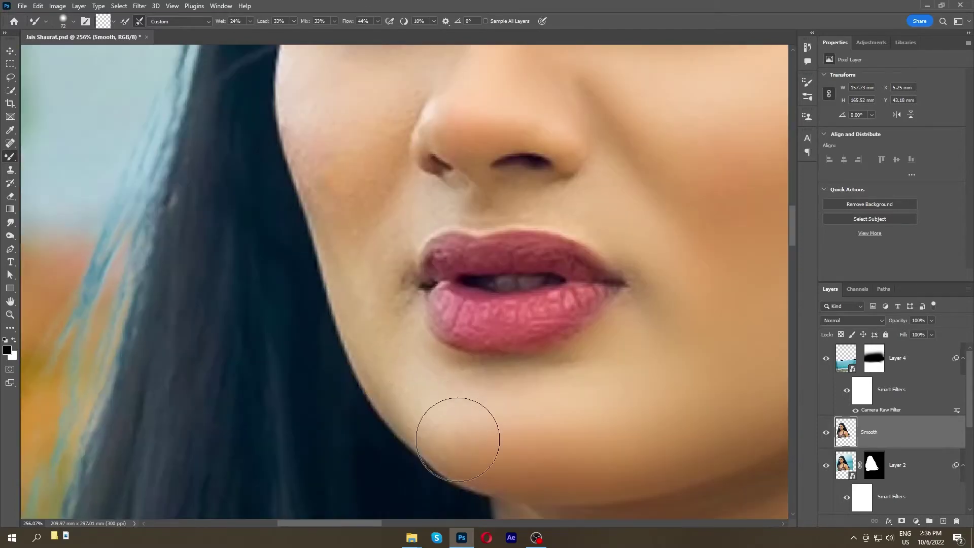
scroll(365, 284, up, 3)
key(bracketleft)
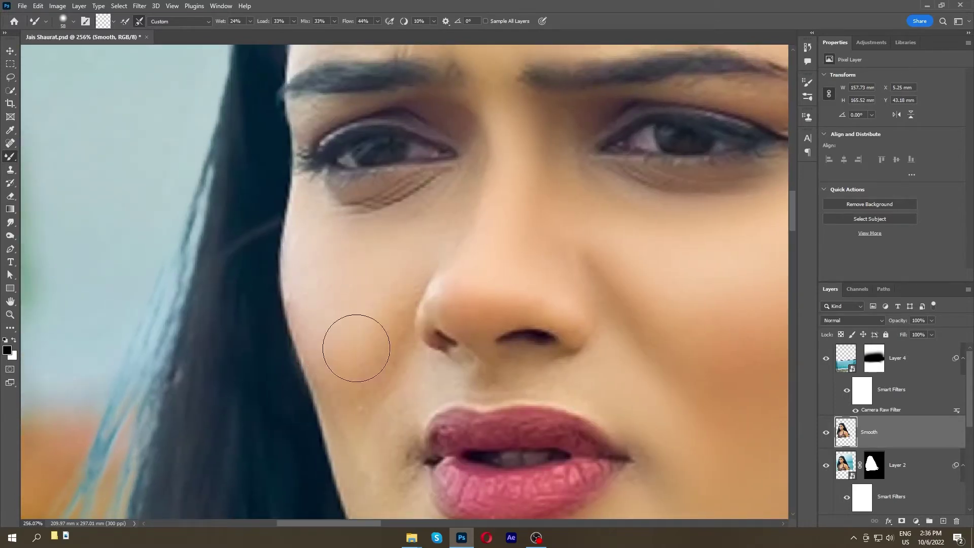
scroll(352, 324, down, 3)
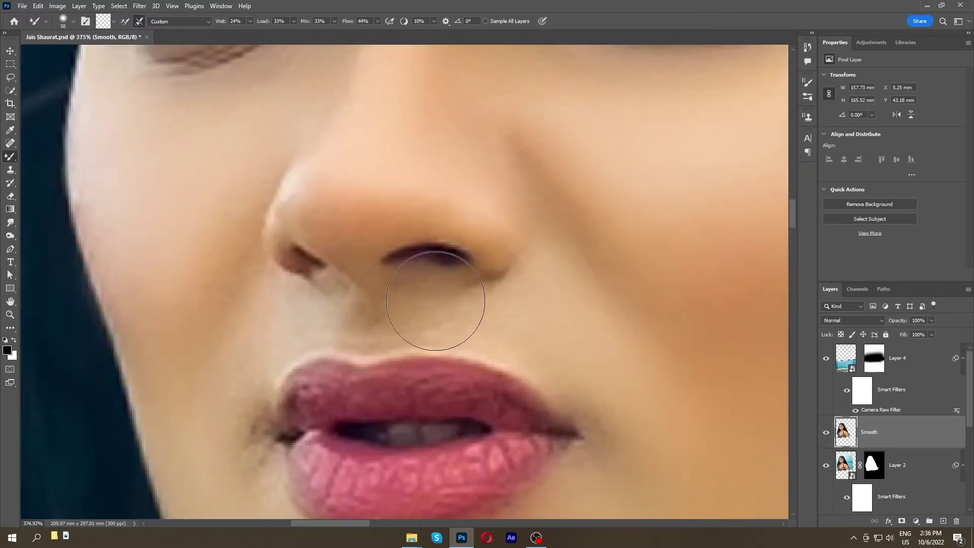
scroll(435, 419, up, 2)
key(bracketleft)
Smooth the under-eye cheek skin and work toward her nose with finer brush sizes
drag(538, 341, 409, 254)
key(bracketright)
key(bracketright)
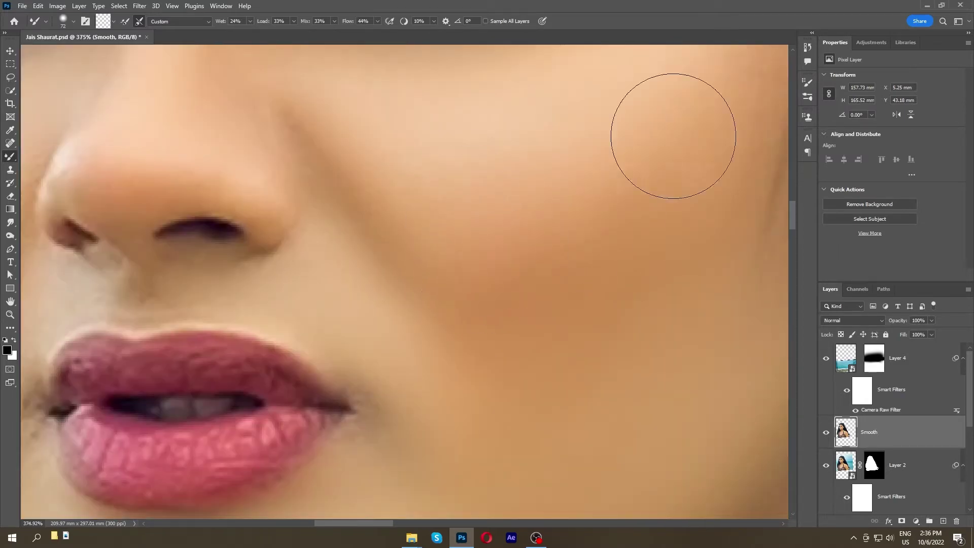
drag(457, 195, 344, 222)
scroll(345, 254, left, 8)
key(bracketleft)
scroll(355, 255, up, 1)
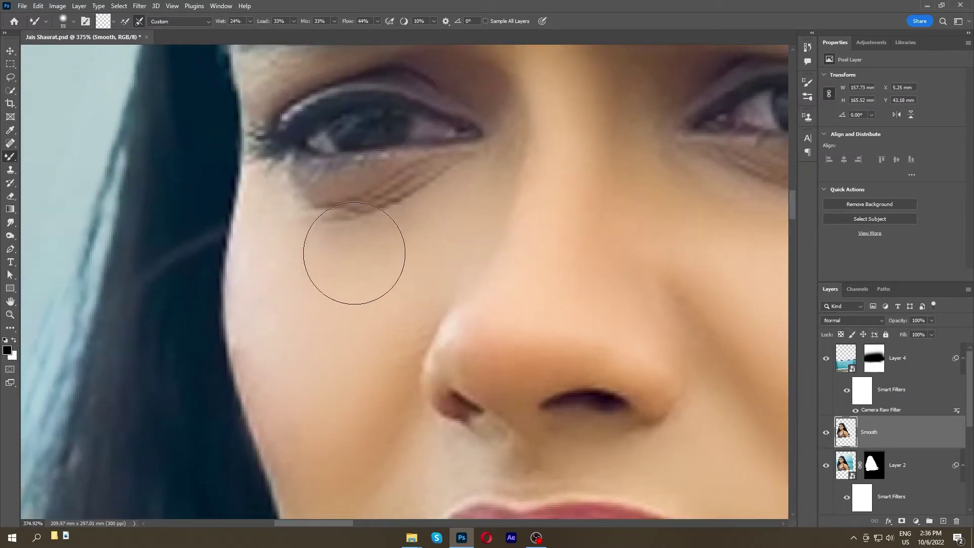
scroll(380, 290, down, 4)
scroll(385, 211, down, 3)
key(bracketleft)
scroll(405, 170, down, 3)
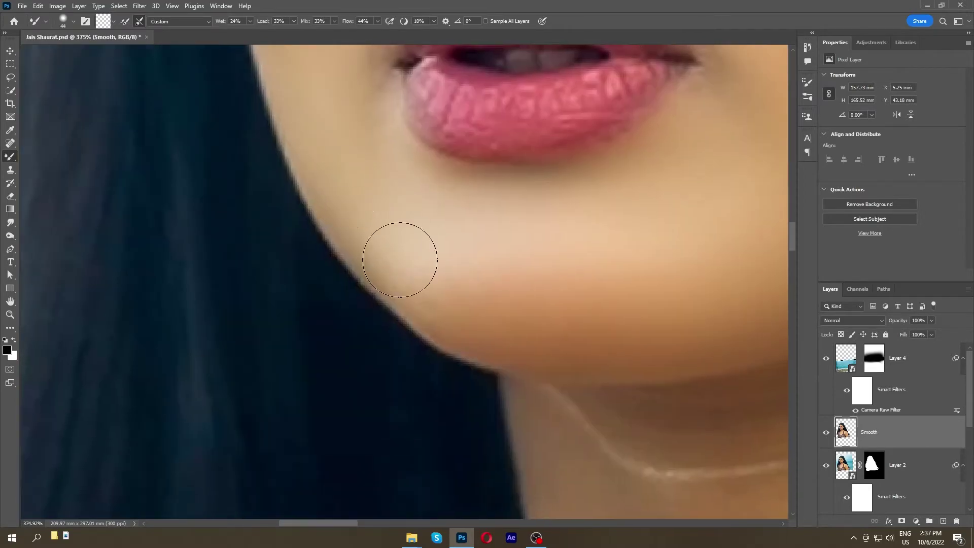
scroll(352, 174, down, 2)
scroll(531, 228, down, 10)
scroll(489, 257, up, 5)
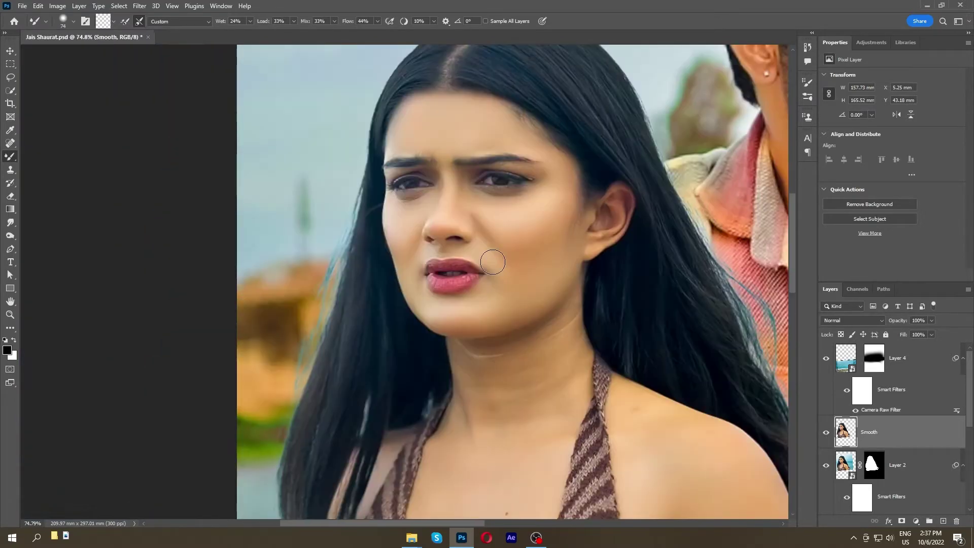
scroll(400, 226, up, 6)
key(bracketleft)
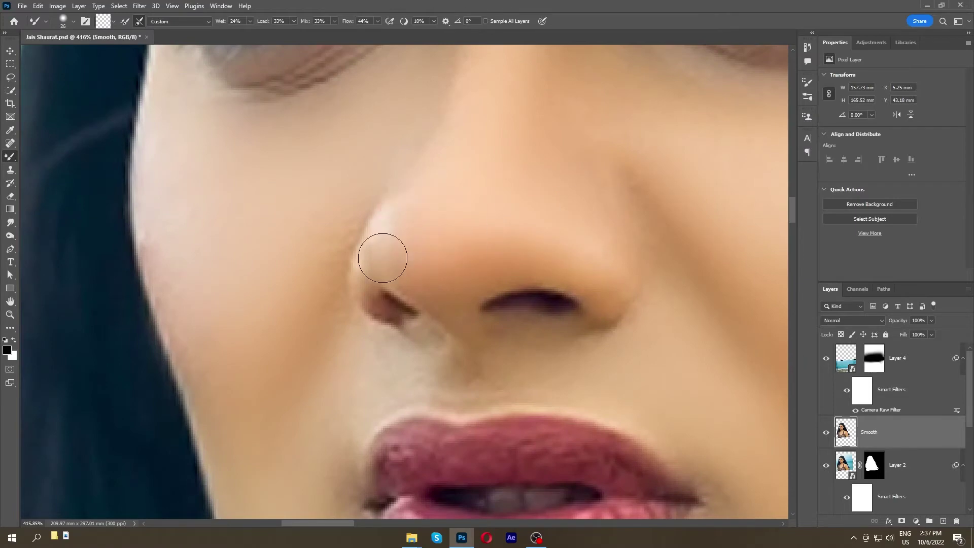
Resize the Mixer Brush to about 97 px while zooming around the woman's face
key(bracketright)
key(bracketright)
key(bracketright)
scroll(550, 318, down, 8)
scroll(467, 204, up, 6)
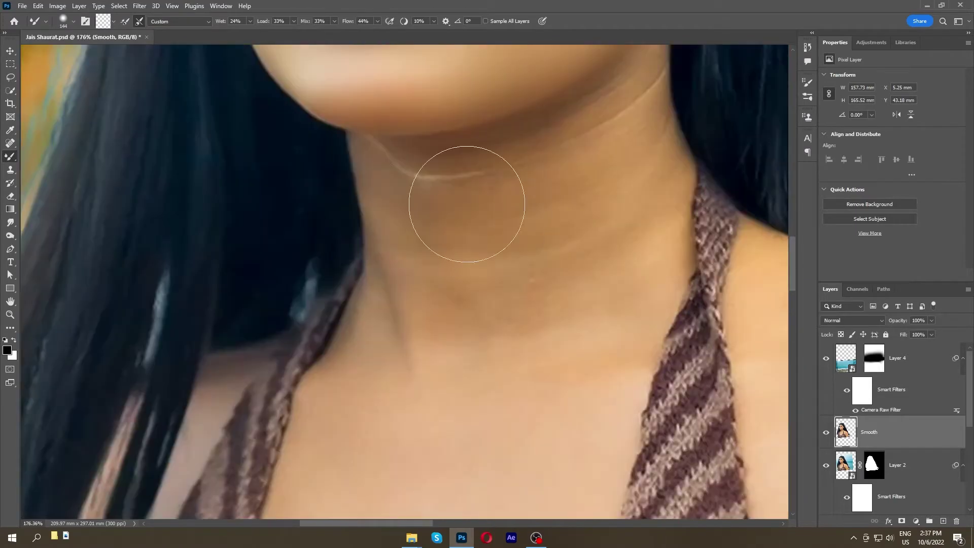
scroll(538, 214, down, 3)
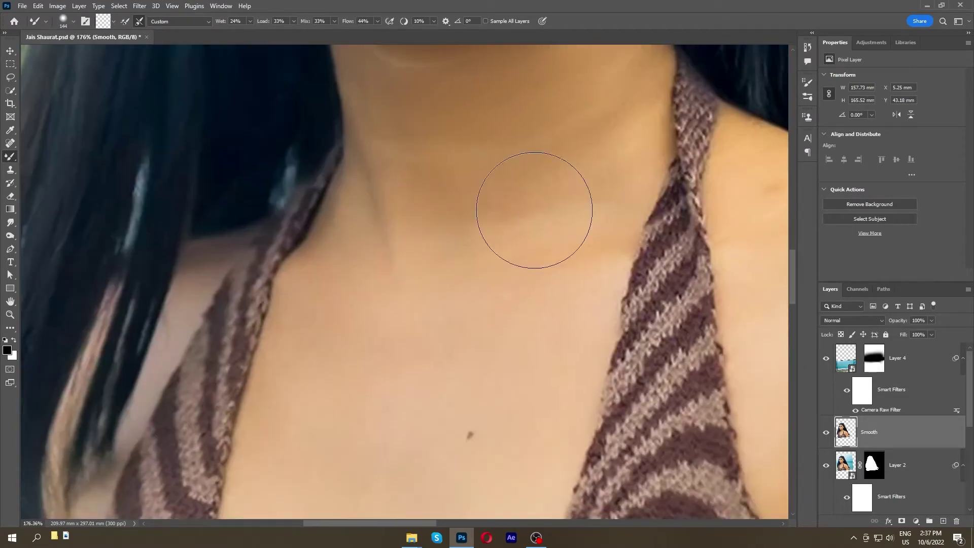
scroll(477, 228, down, 3)
scroll(406, 304, down, 3)
scroll(440, 221, up, 1)
key(bracketleft)
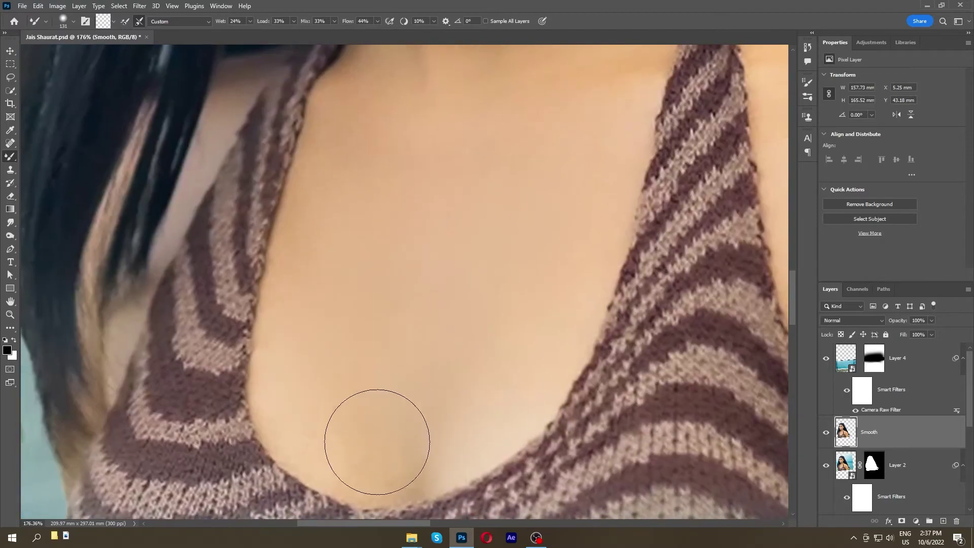
scroll(434, 276, down, 3)
scroll(437, 235, down, 3)
key(bracketright)
key(bracketright)
scroll(436, 235, up, 5)
alt+right_click(387, 249)
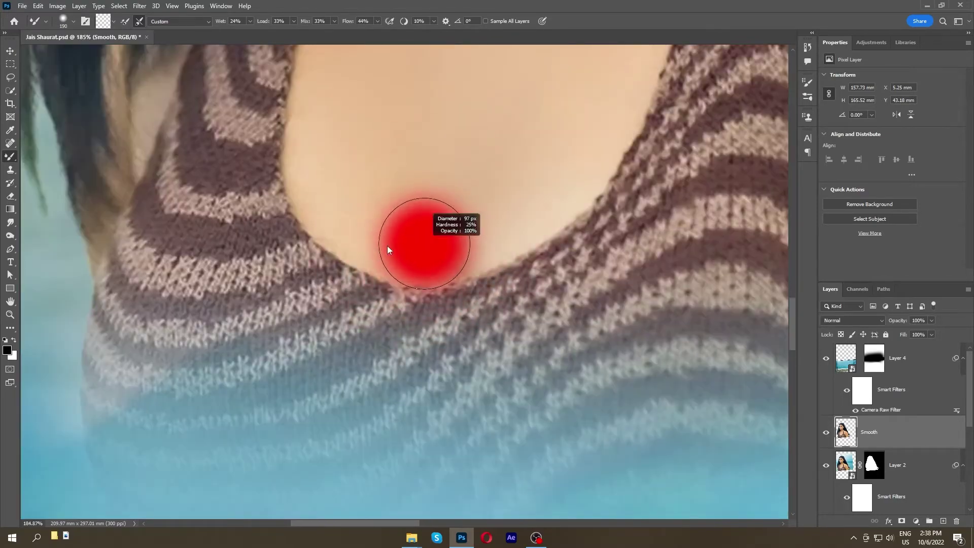
scroll(345, 228, up, 3)
scroll(391, 229, up, 3)
scroll(507, 203, right, 1)
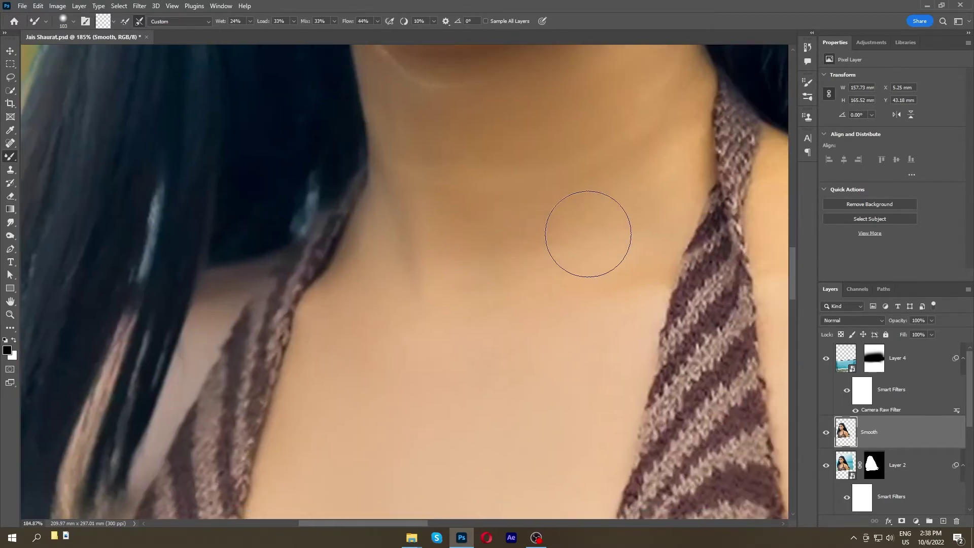
scroll(568, 177, up, 2)
scroll(579, 264, down, 5)
scroll(566, 233, down, 3)
scroll(511, 220, down, 3)
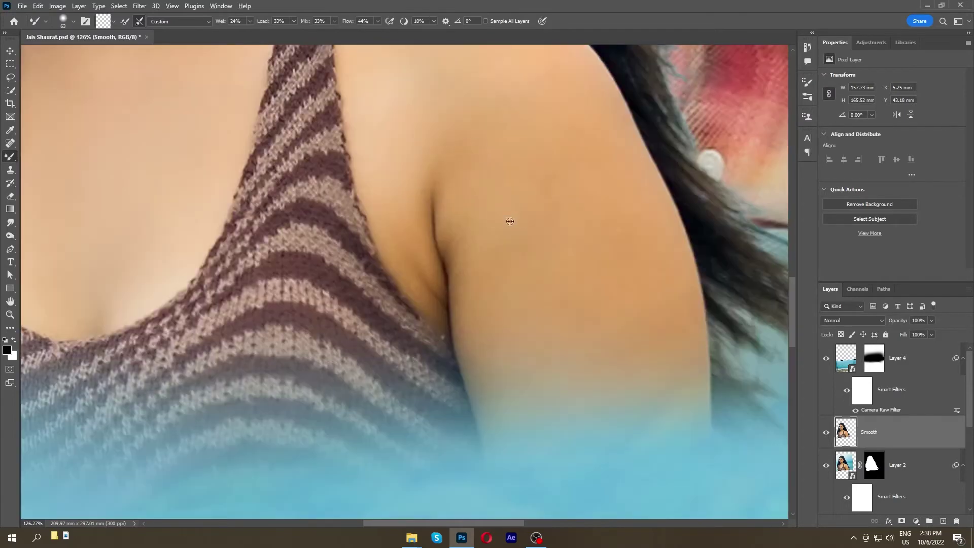
Blend the skin between the woman's nose and upper lip with a smaller brush
mouse_move(511, 220)
mouse_down()
mouse_move(509, 329)
mouse_move(483, 394)
mouse_up()
scroll(487, 247, down, 5)
scroll(488, 247, right, 1)
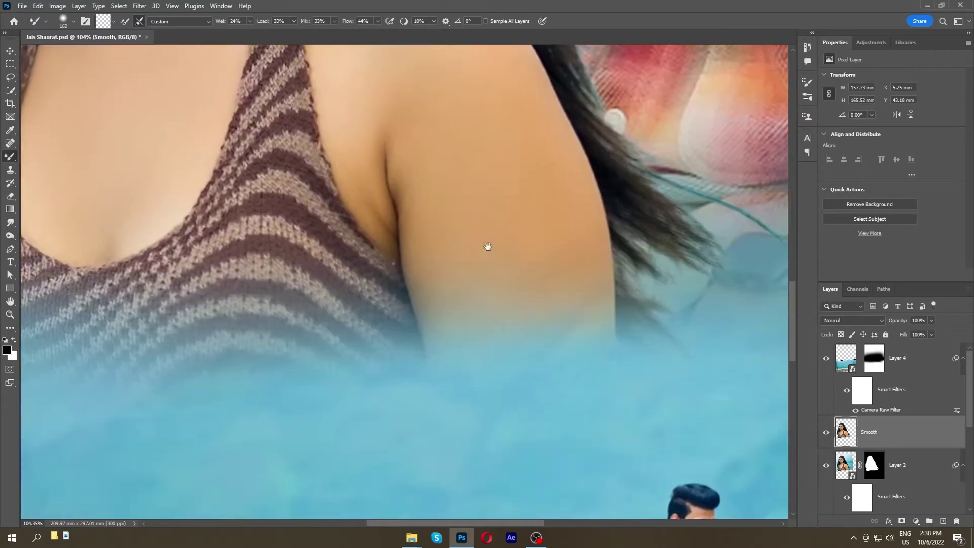
scroll(459, 219, up, 8)
scroll(459, 220, left, 2)
key(bracketleft)
key(bracketleft)
key(bracketleft)
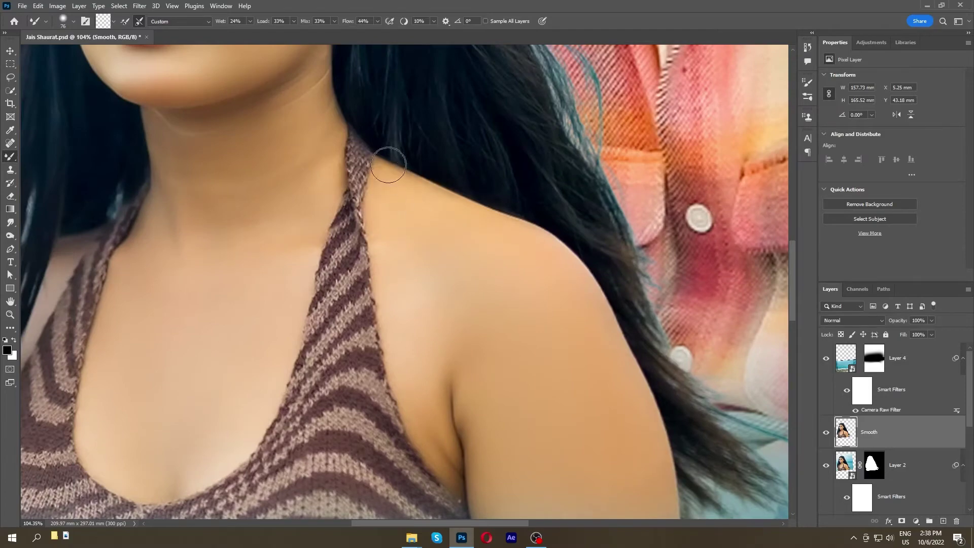
scroll(289, 167, up, 3)
scroll(355, 203, down, 2)
scroll(536, 305, up, 3)
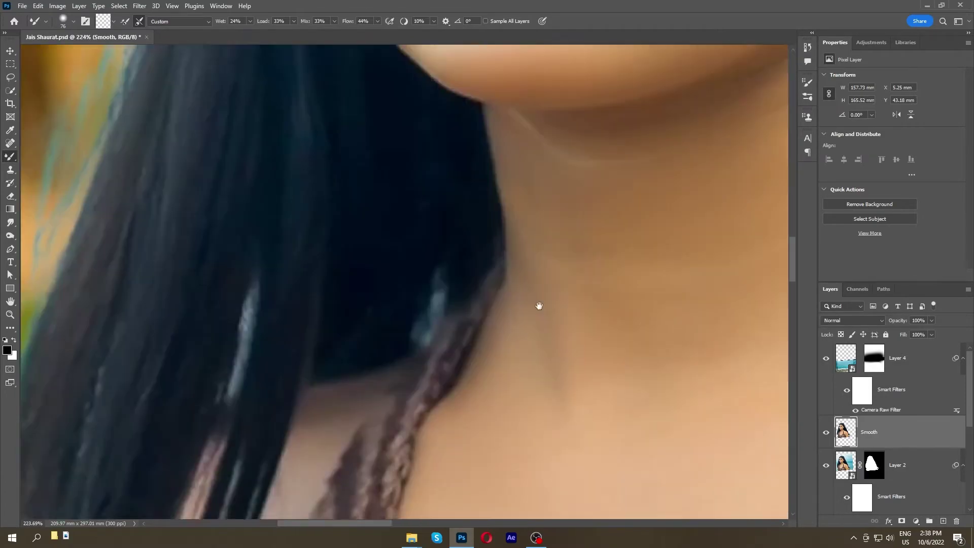
scroll(527, 184, down, 2)
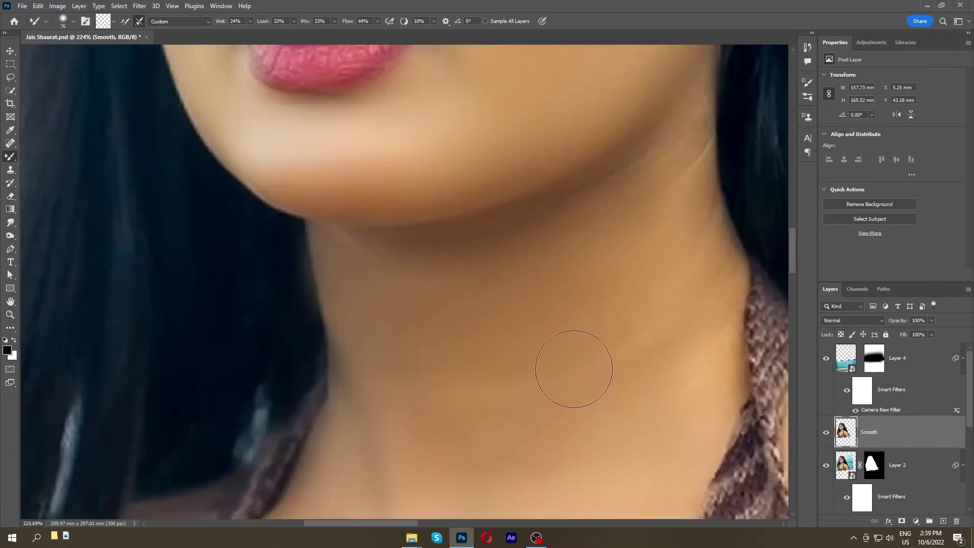
scroll(558, 375, down, 2)
scroll(485, 393, up, 2)
key(bracketright)
key(bracketright)
key(bracketright)
key(bracketleft)
key(bracketleft)
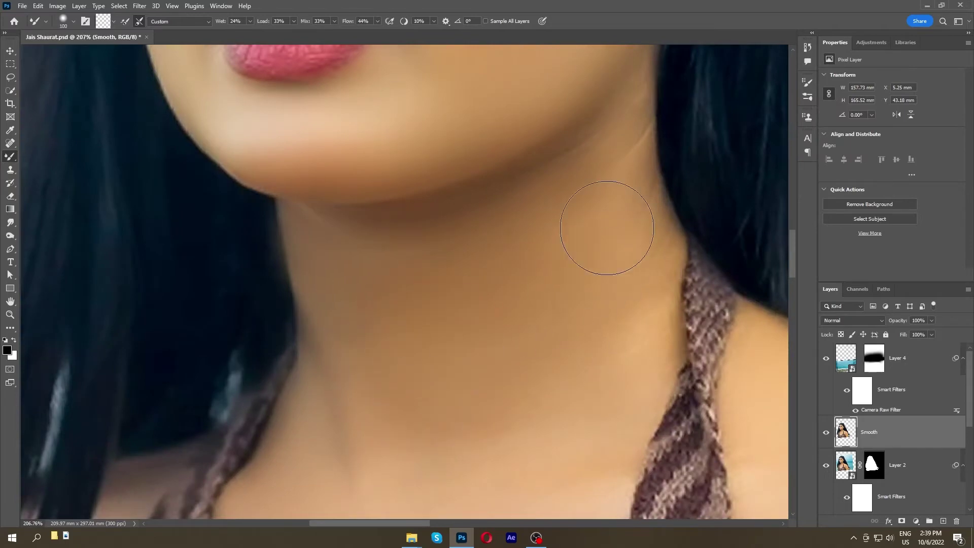
scroll(462, 246, down, 2)
scroll(462, 246, up, 5)
key(bracketleft)
key(bracketleft)
key(bracketleft)
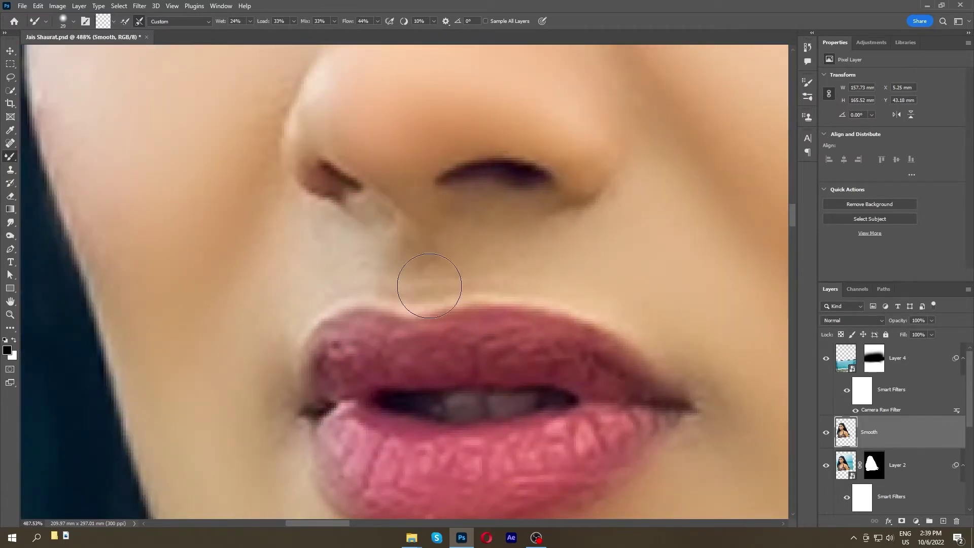
drag(375, 279, 414, 251)
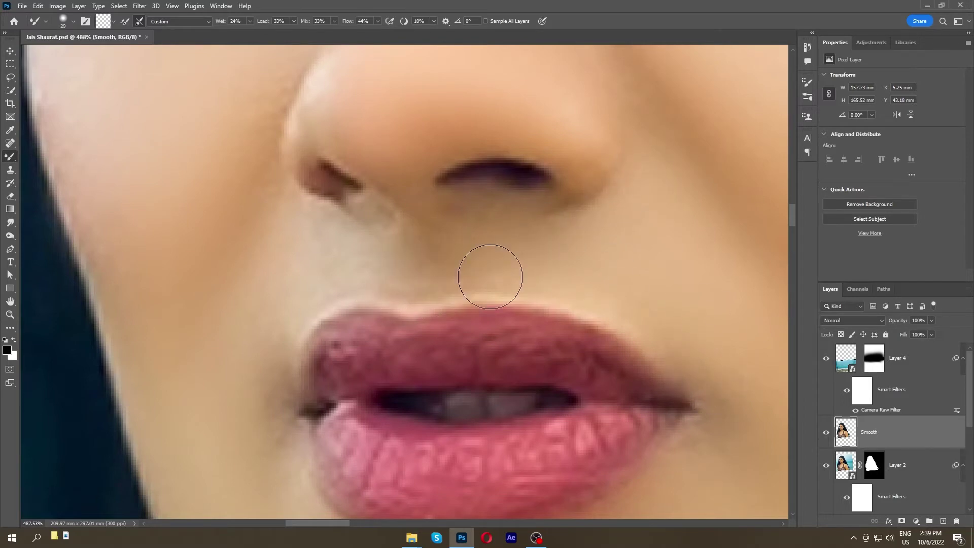
Toggle the Smooth layer's visibility to compare the lip-area retouch
scroll(304, 241, down, 2)
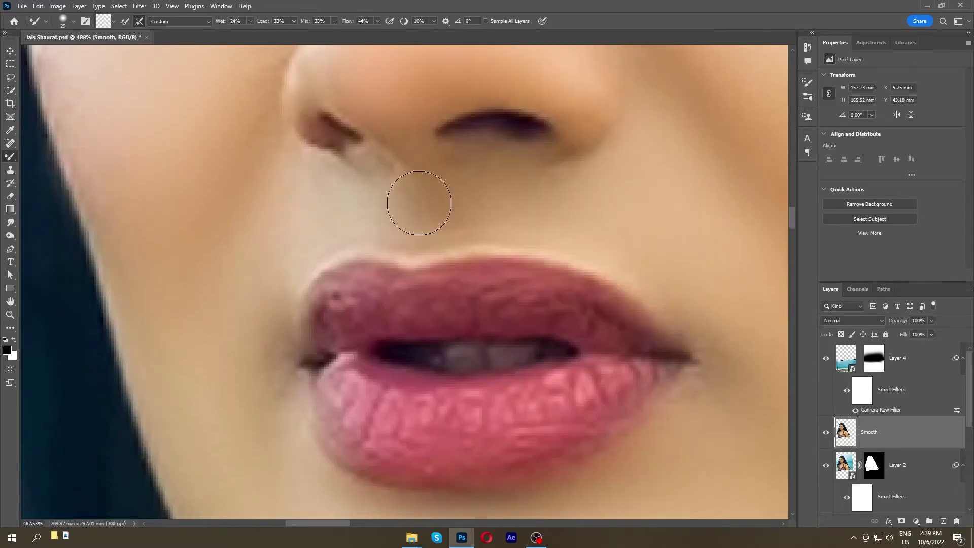
scroll(662, 282, right, 2)
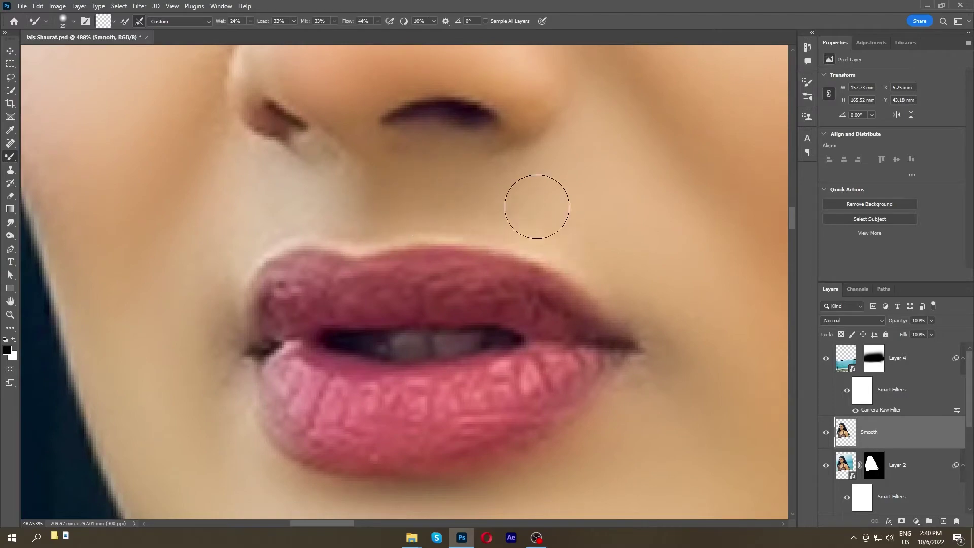
scroll(541, 173, down, 3)
scroll(541, 173, right, 3)
scroll(494, 255, down, 2)
scroll(278, 224, left, 2)
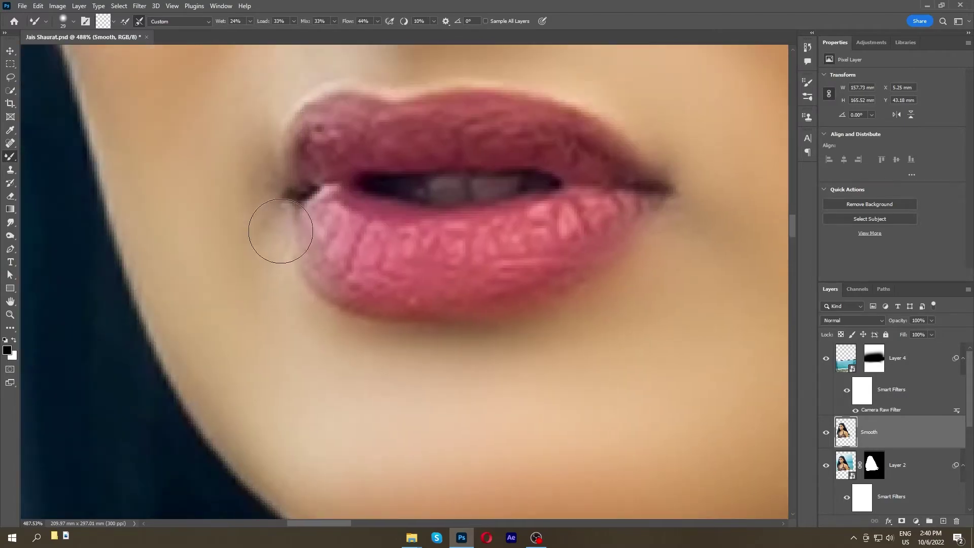
scroll(278, 224, down, 10)
click(826, 433)
scroll(457, 279, down, 5)
scroll(523, 327, up, 3)
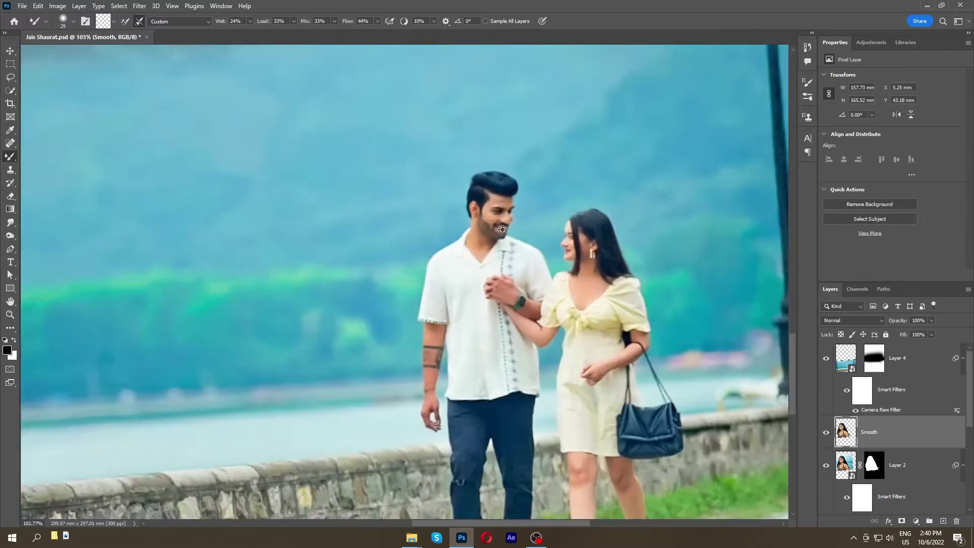
scroll(406, 295, down, 5)
Add a new layer above Smooth, fill it with 50% gray and set it to Overlay
key(z)
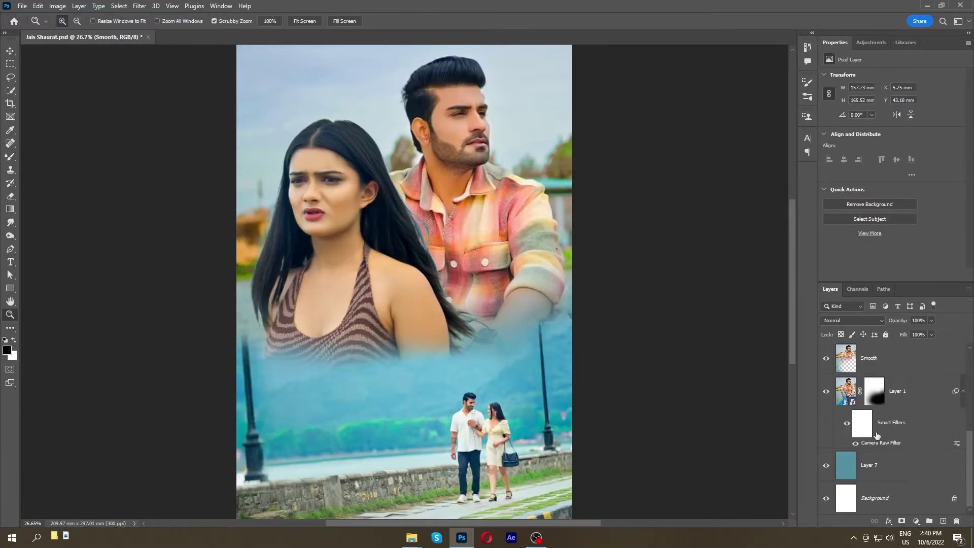
click(826, 358)
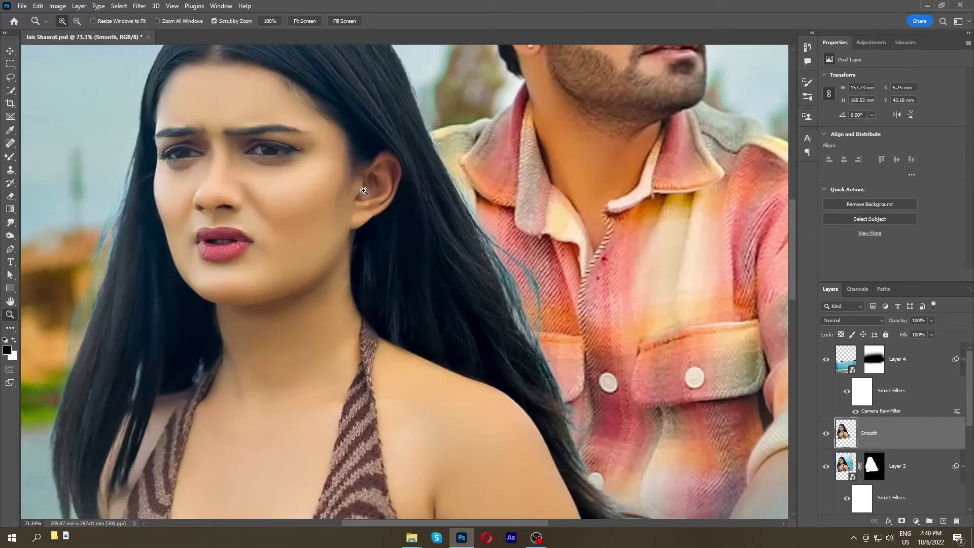
key(v)
click(942, 522)
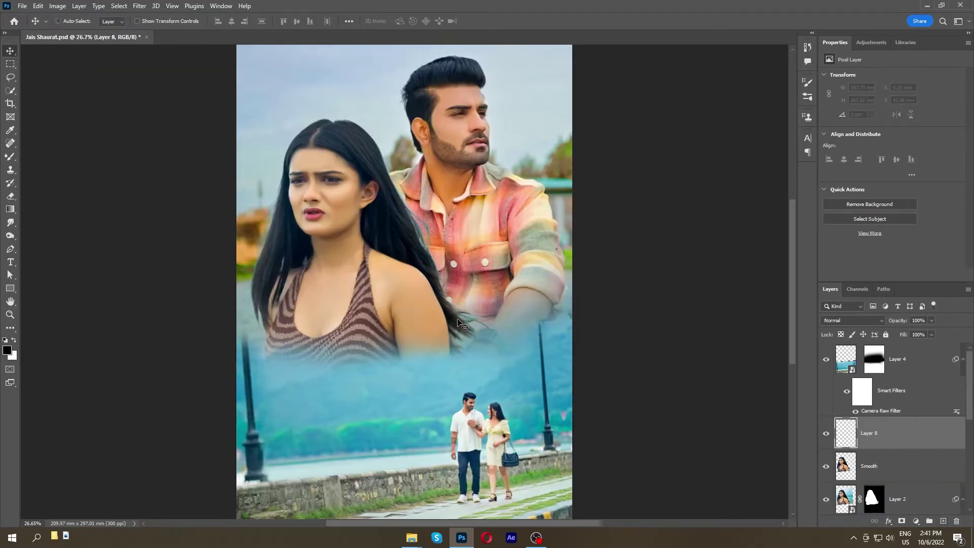
key(shift+F5)
key(Return)
click(852, 321)
click(852, 362)
Zoom in on the man's face and burn its shadows at 5% exposure
key(z)
mouse_move(446, 132)
mouse_down()
mouse_move(521, 152)
mouse_move(583, 153)
mouse_up()
click(16, 235)
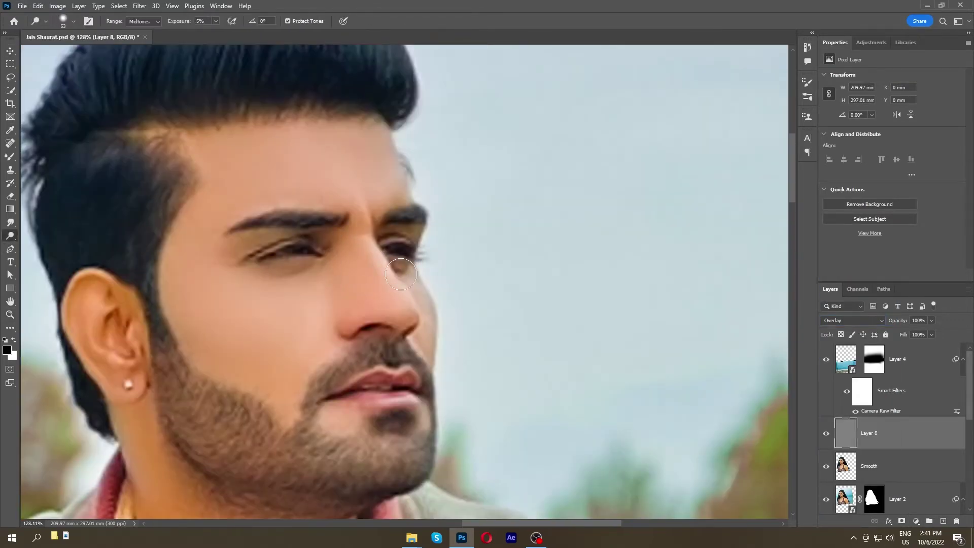
scroll(400, 274, up, 2)
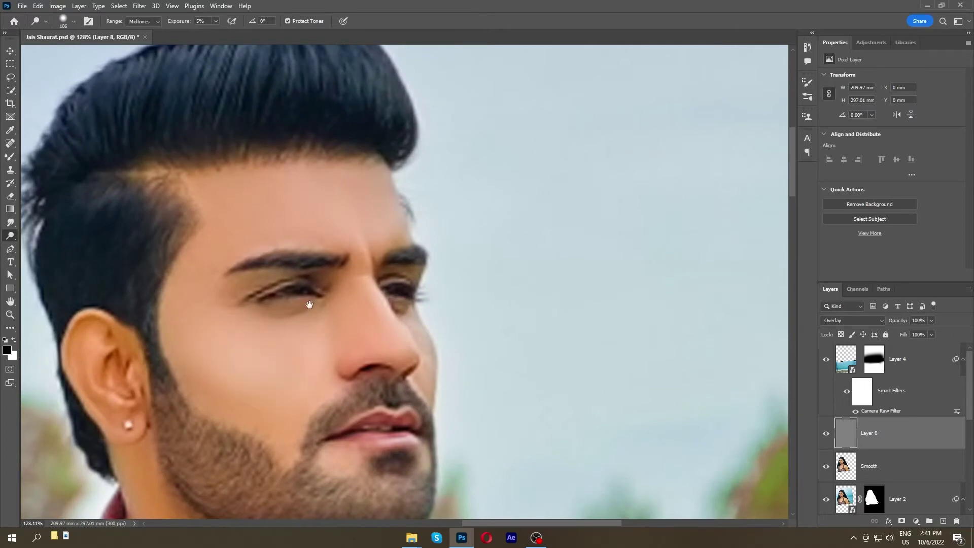
scroll(309, 305, up, 2)
scroll(370, 260, up, 3)
scroll(365, 244, up, 2)
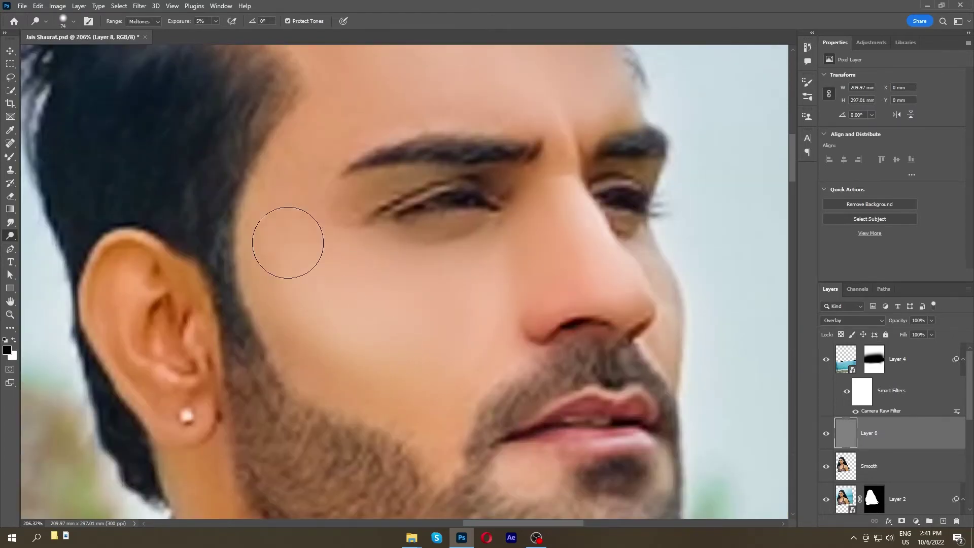
right_click(10, 236)
click(48, 246)
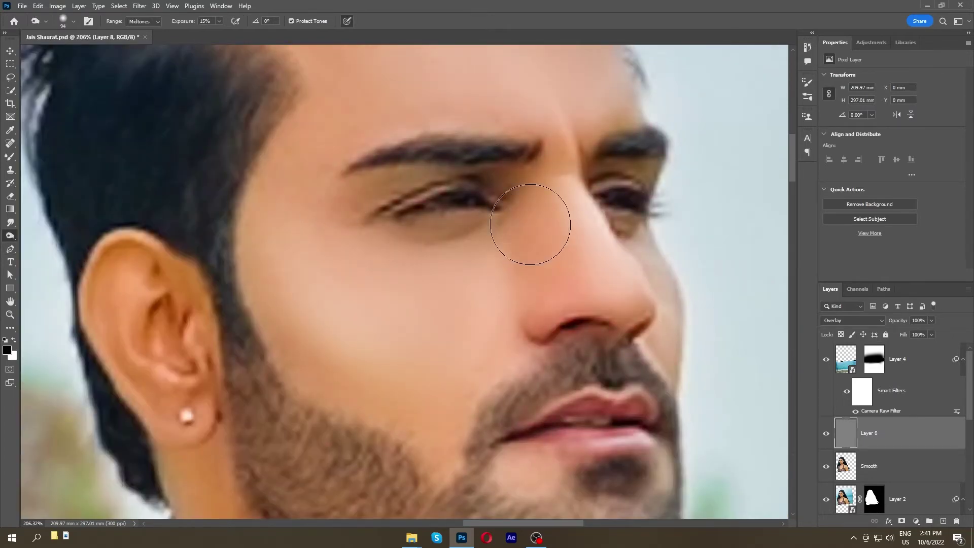
key(Return)
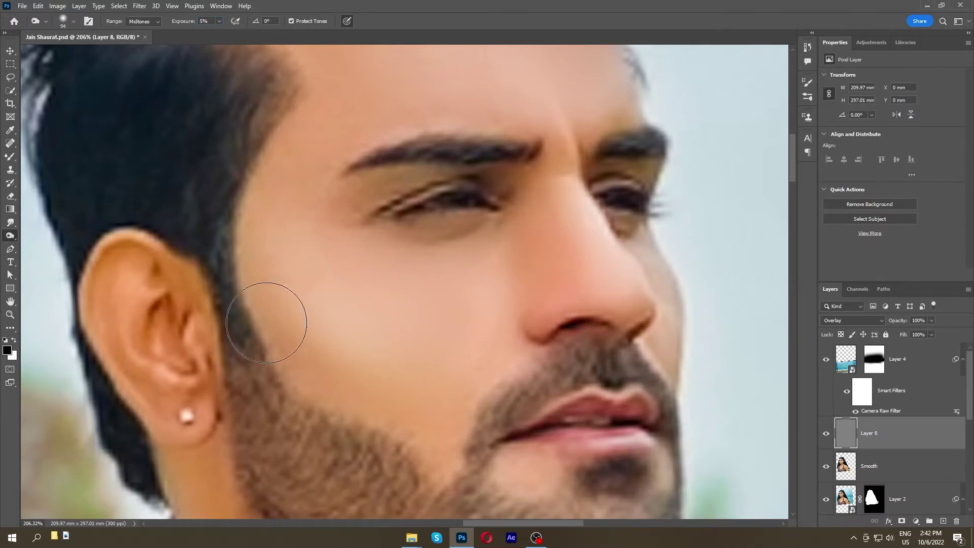
scroll(264, 312, down, 5)
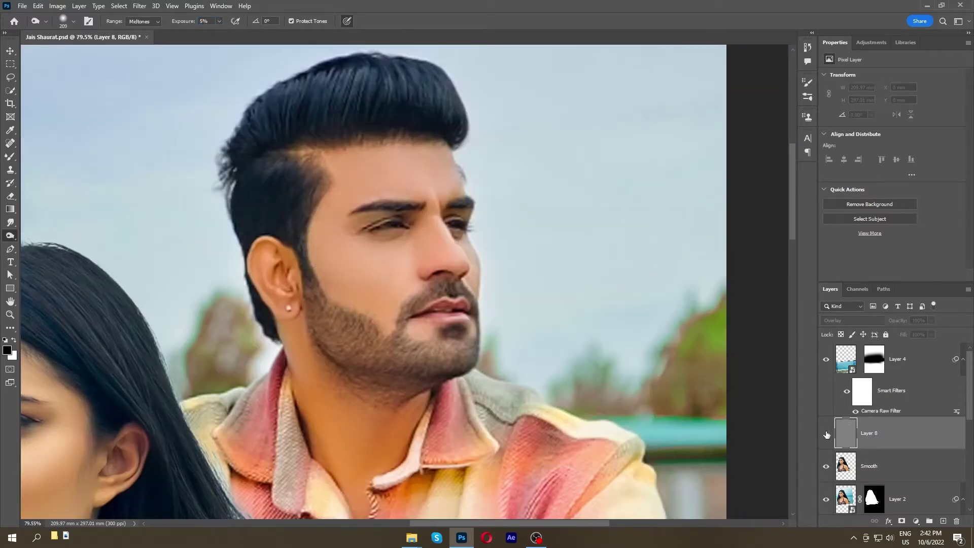
scroll(492, 330, down, 3)
scroll(492, 330, up, 3)
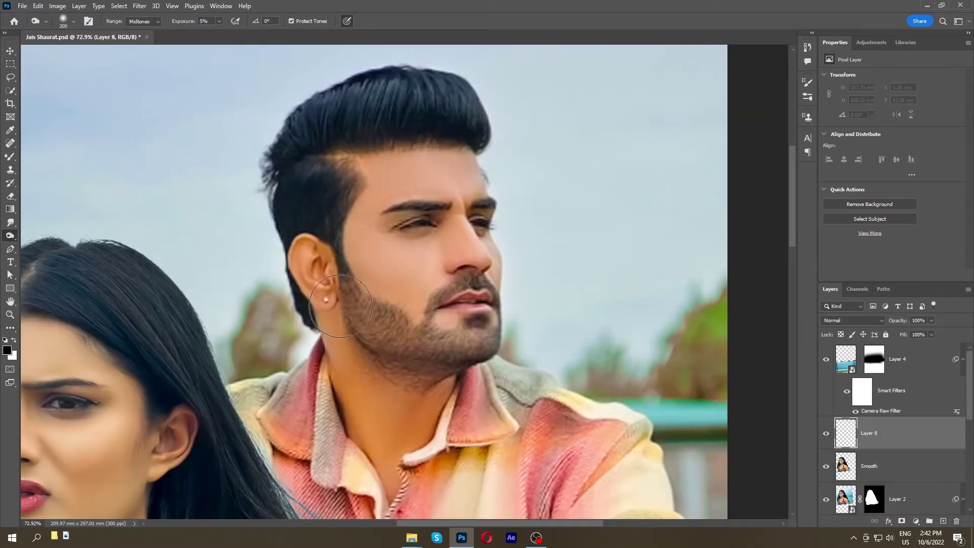
scroll(432, 137, up, 2)
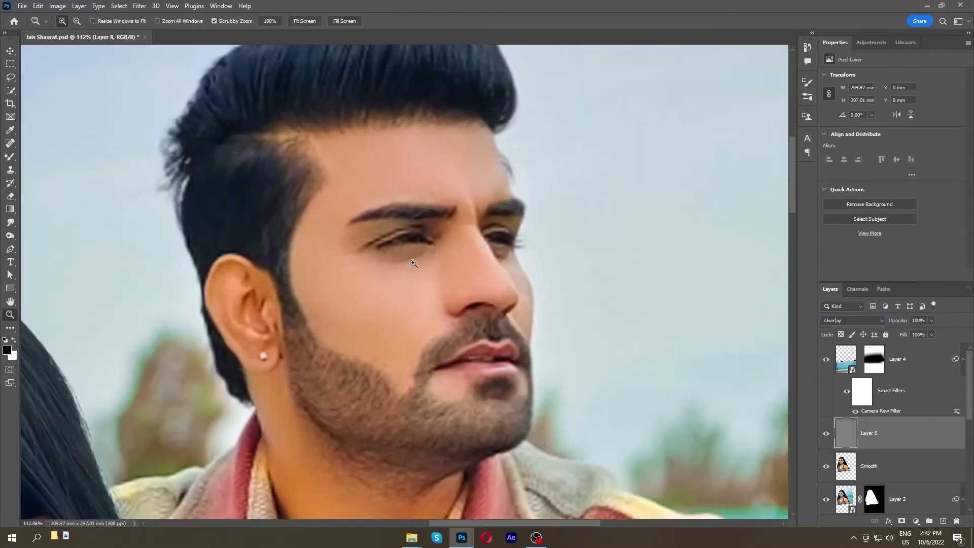
scroll(348, 337, up, 2)
Dodge highlights on the man's face, then return to burning shadows
key(shift+o)
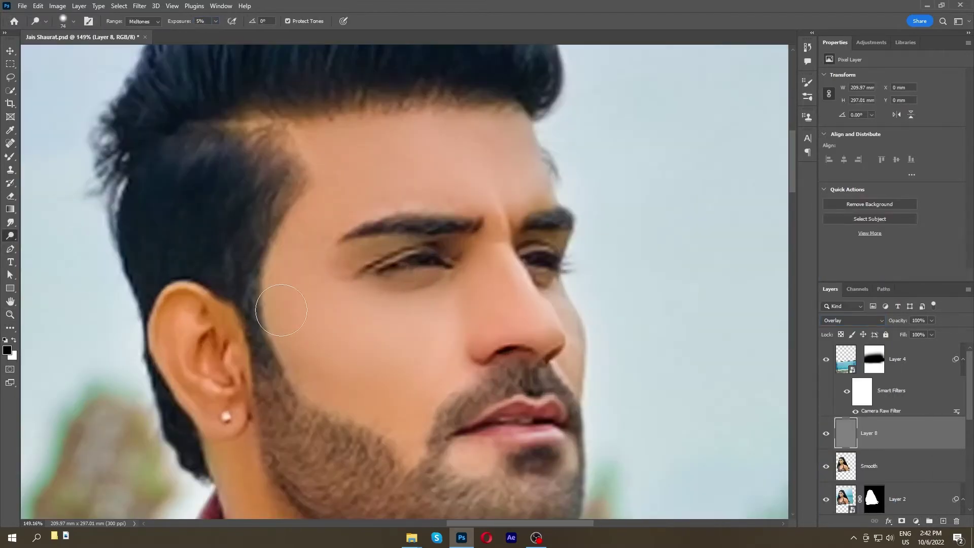
scroll(369, 163, up, 1)
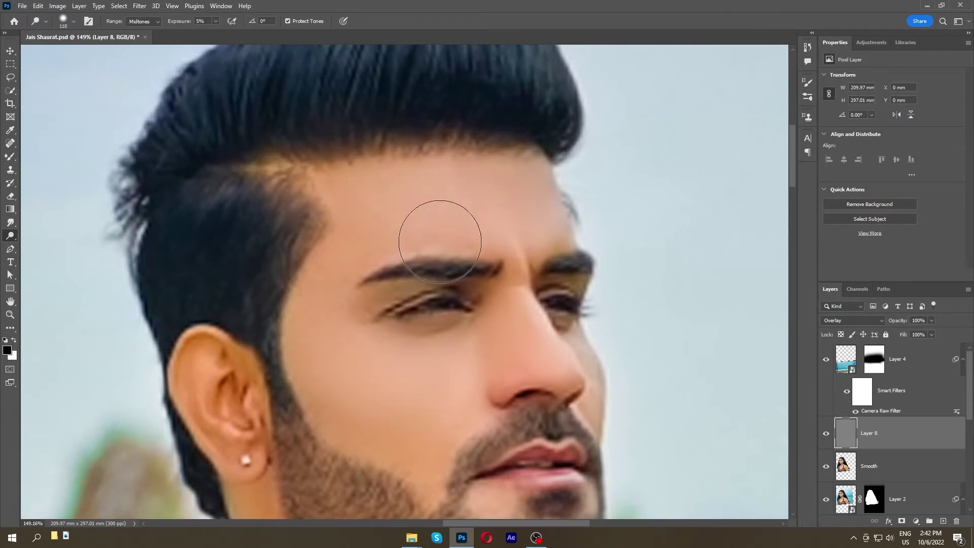
scroll(401, 241, down, 3)
scroll(368, 264, down, 2)
scroll(418, 290, up, 3)
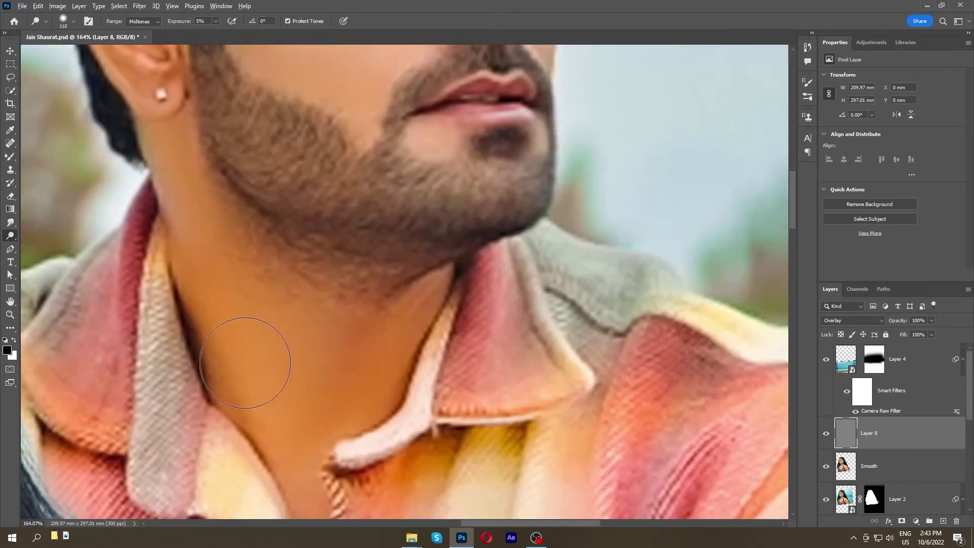
scroll(333, 317, up, 6)
scroll(522, 274, left, 1)
alt+click(10, 235)
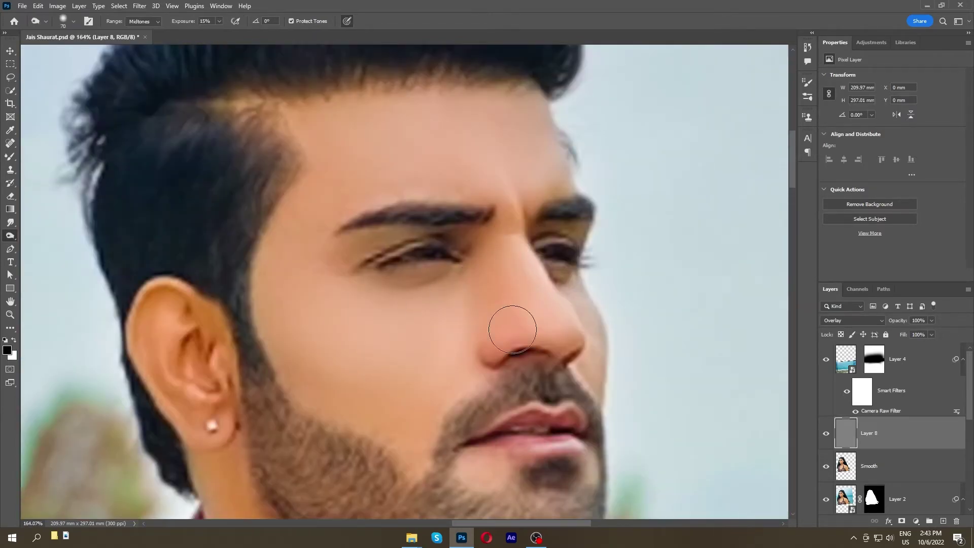
scroll(472, 257, up, 3)
scroll(472, 257, down, 3)
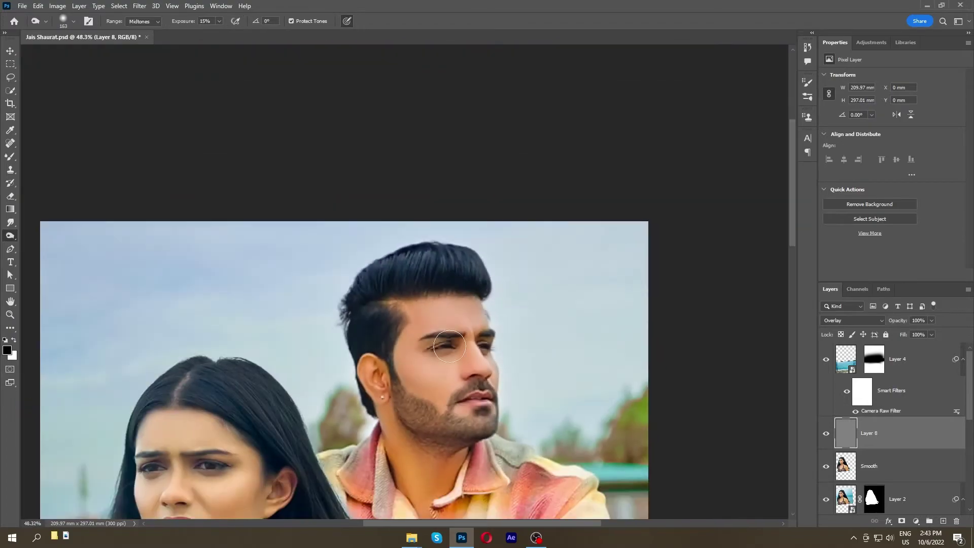
scroll(370, 218, up, 3)
Dodge and burn shading across the woman's face and neck on Layer 8
scroll(348, 257, up, 1)
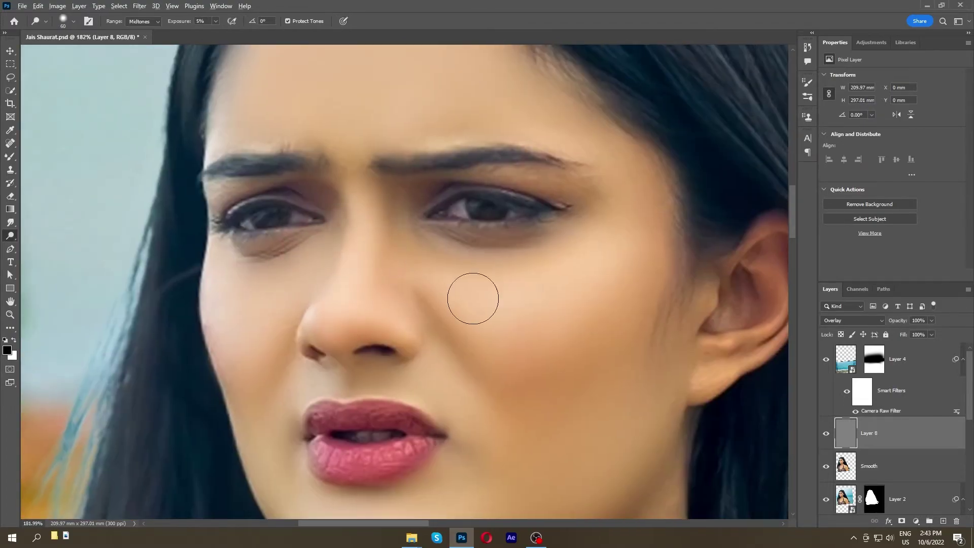
scroll(289, 293, down, 5)
scroll(304, 285, down, 3)
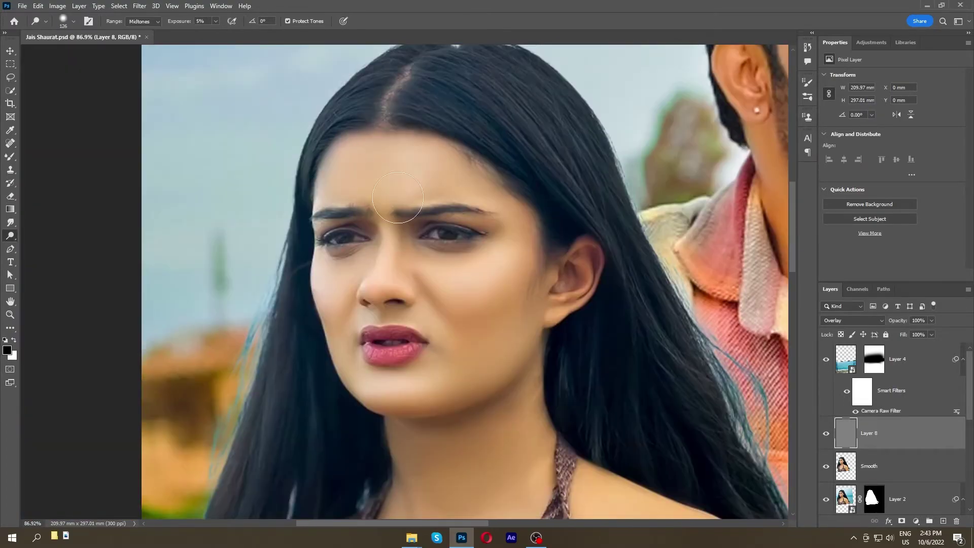
scroll(397, 197, down, 3)
scroll(383, 133, down, 3)
scroll(369, 148, up, 3)
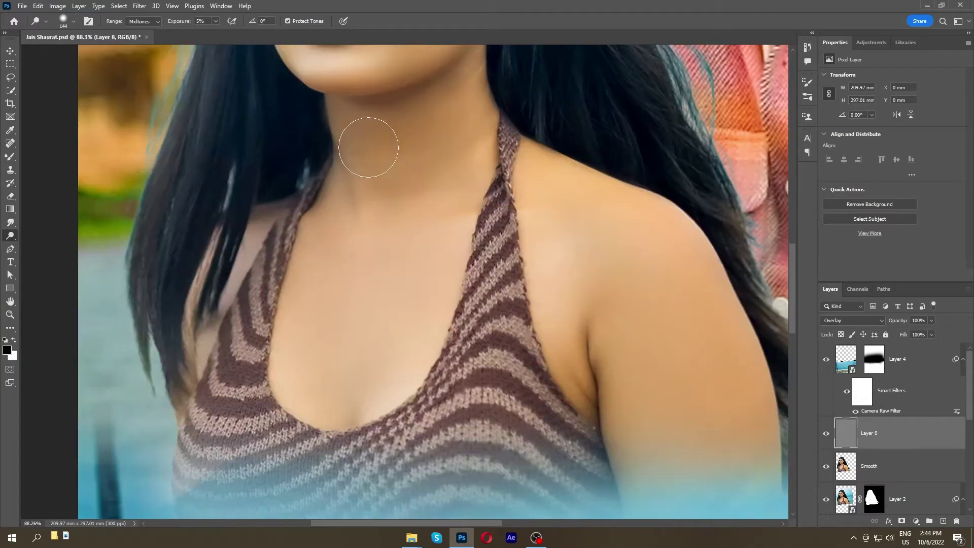
scroll(369, 147, down, 3)
scroll(354, 147, up, 2)
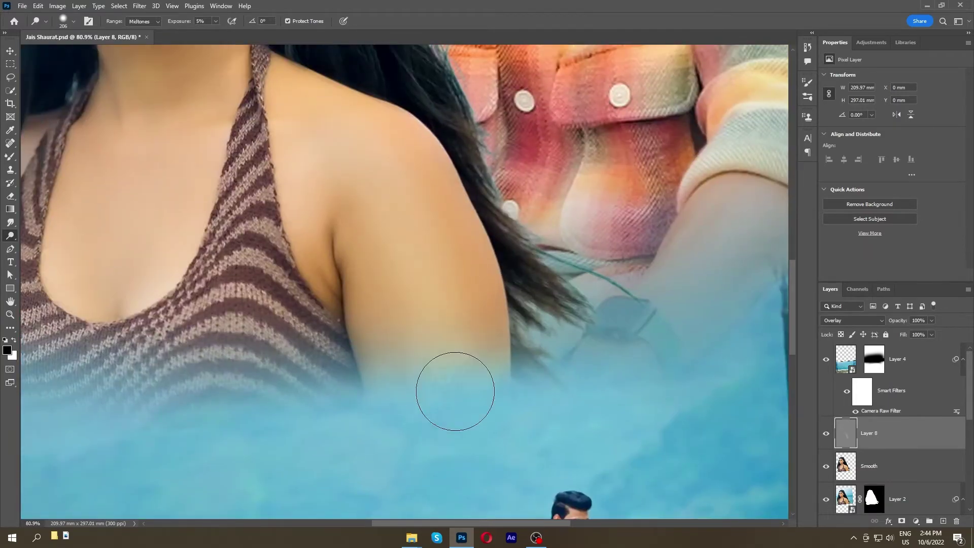
scroll(522, 395, down, 3)
scroll(656, 247, up, 3)
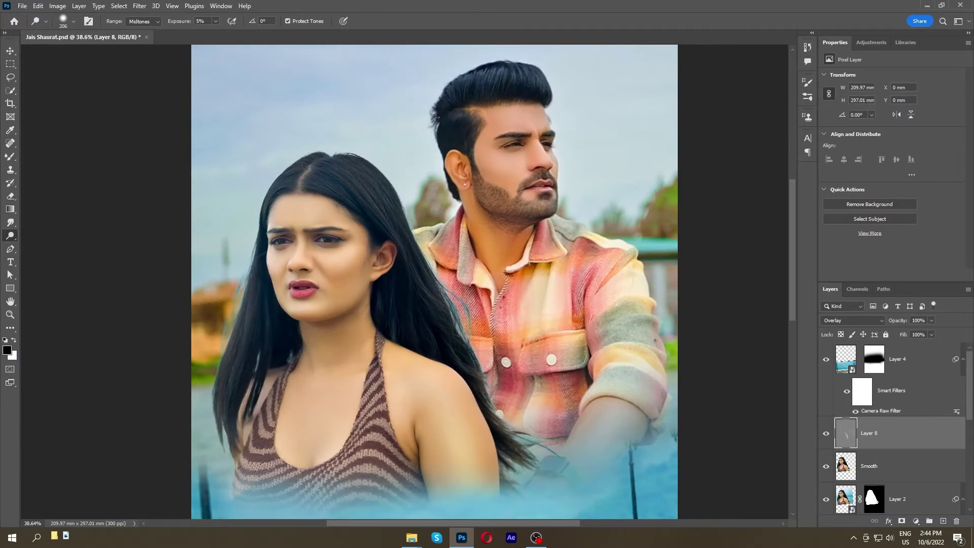
scroll(507, 263, down, 5)
scroll(338, 281, up, 5)
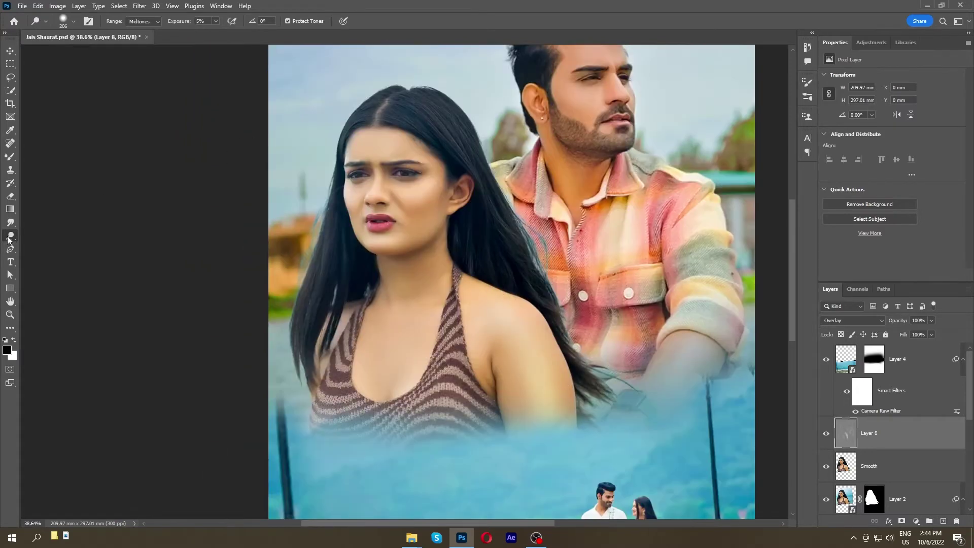
scroll(510, 296, up, 1)
Resize the brush and continue shading the woman's shoulders
right_click(602, 283)
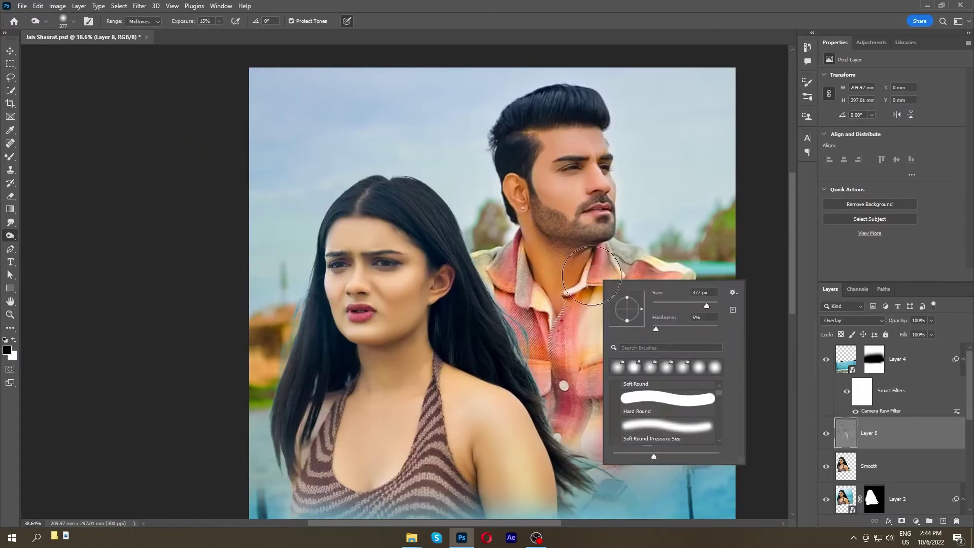
key(Return)
scroll(424, 355, up, 3)
scroll(405, 376, down, 3)
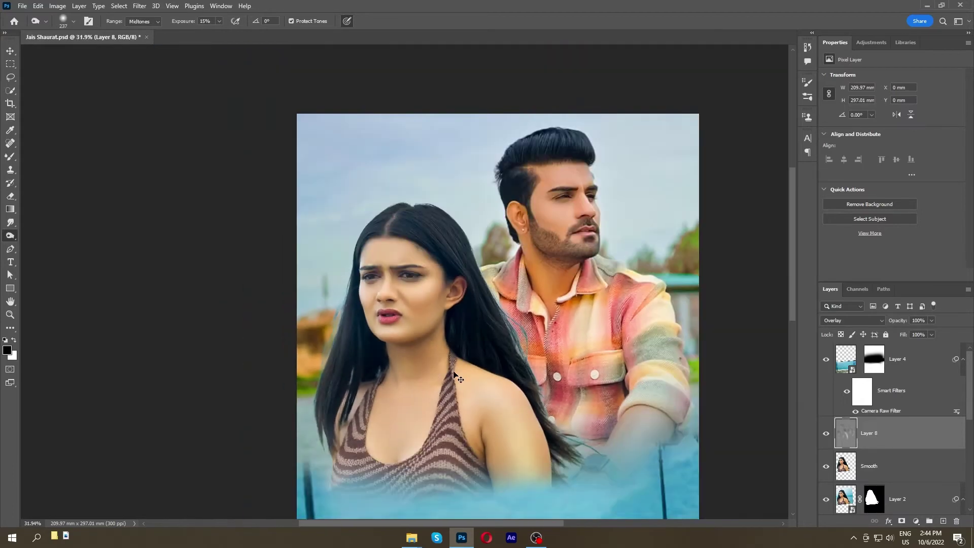
scroll(412, 366, up, 3)
scroll(409, 339, down, 3)
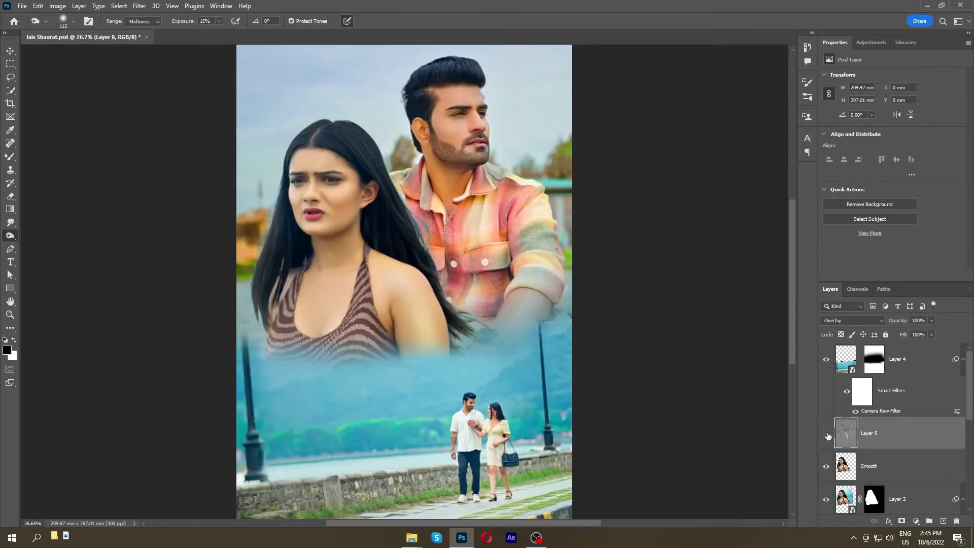
scroll(507, 304, up, 3)
Keep Layer 8 below Layer 4, fit the poster in view and toggle Layer 8 to compare
key(ctrl+])
scroll(509, 302, down, 2)
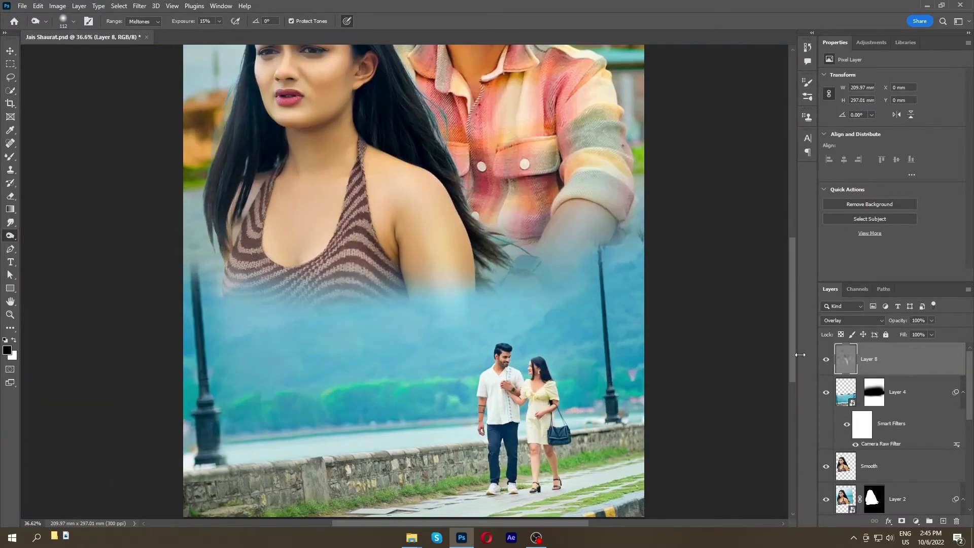
drag(830, 359, 829, 438)
key(ctrl+0)
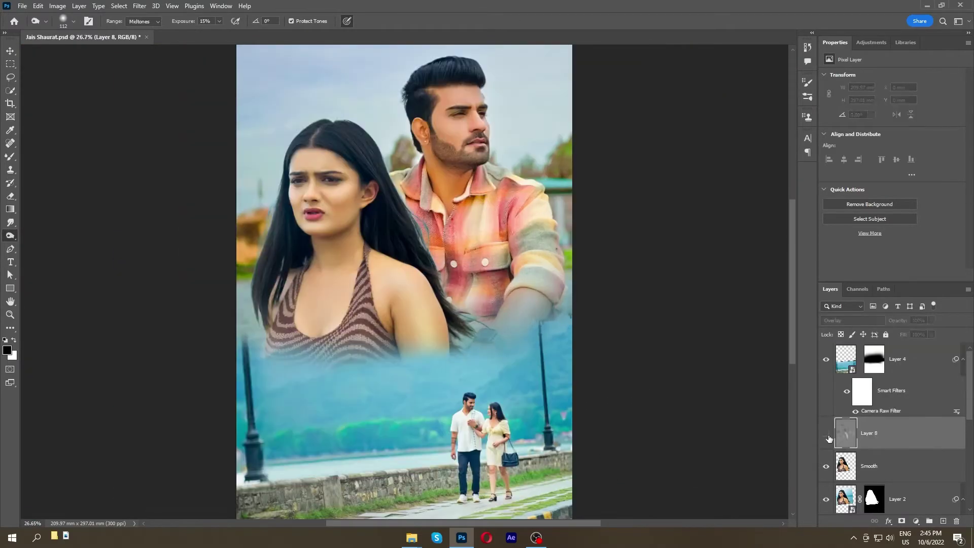
click(827, 435)
Add Selective Color with Reds Yellow +27 and Yellows Cyan -16, Yellow -38, Black +3
key(v)
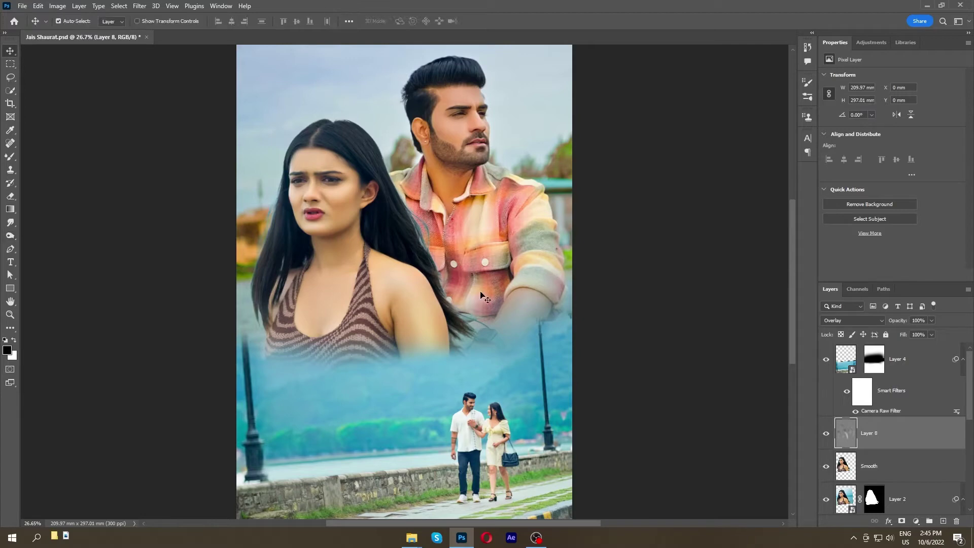
click(892, 359)
click(893, 432)
click(915, 521)
click(928, 508)
click(903, 87)
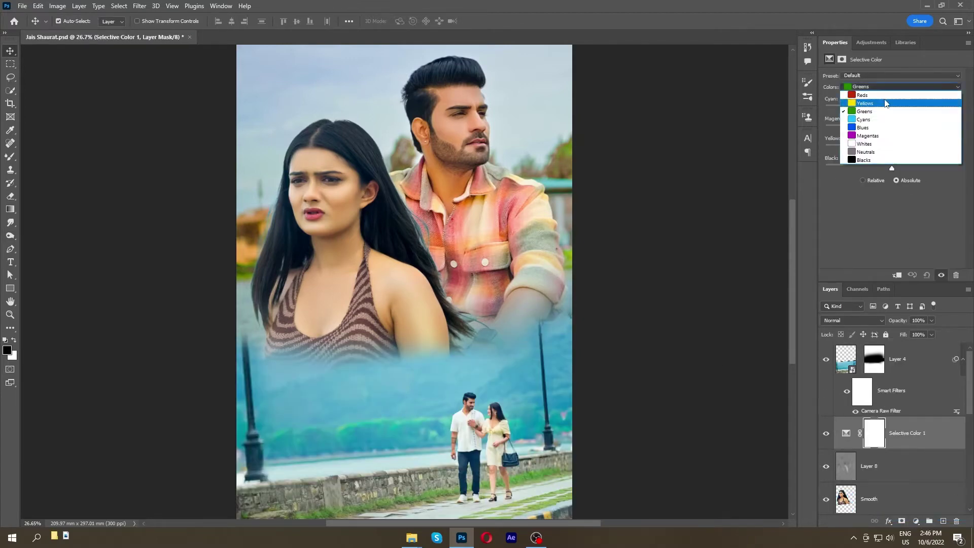
click(862, 96)
drag(892, 109, 893, 129)
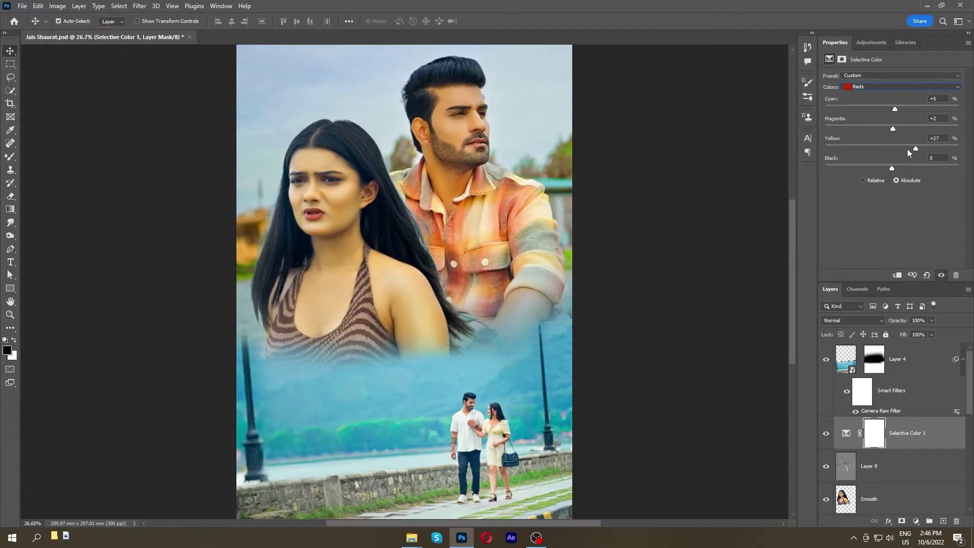
click(943, 86)
drag(891, 129, 897, 129)
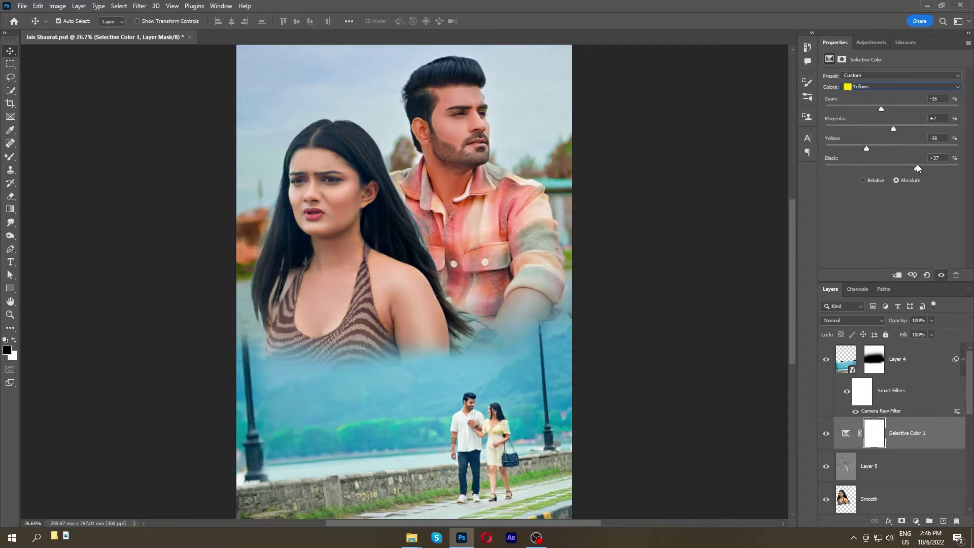
drag(891, 168, 895, 168)
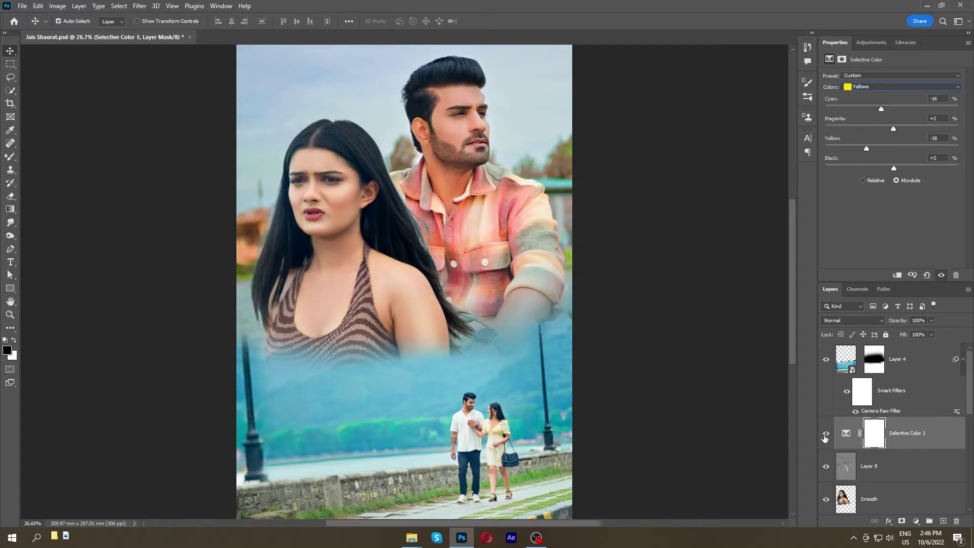
Add a Color Lookup layer using filmstock_50.3dl and reduce its strength
click(916, 521)
click(908, 467)
click(911, 77)
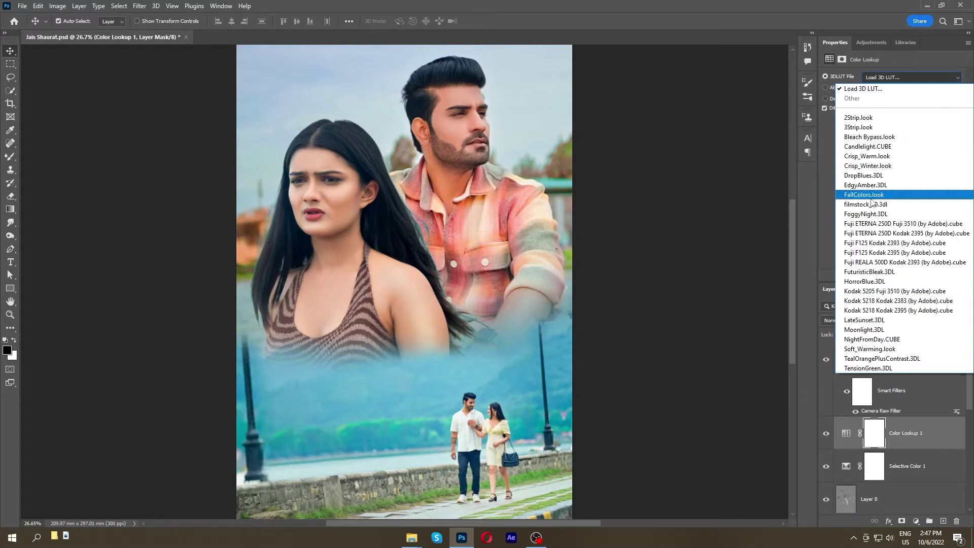
click(908, 203)
drag(896, 320, 230, 201)
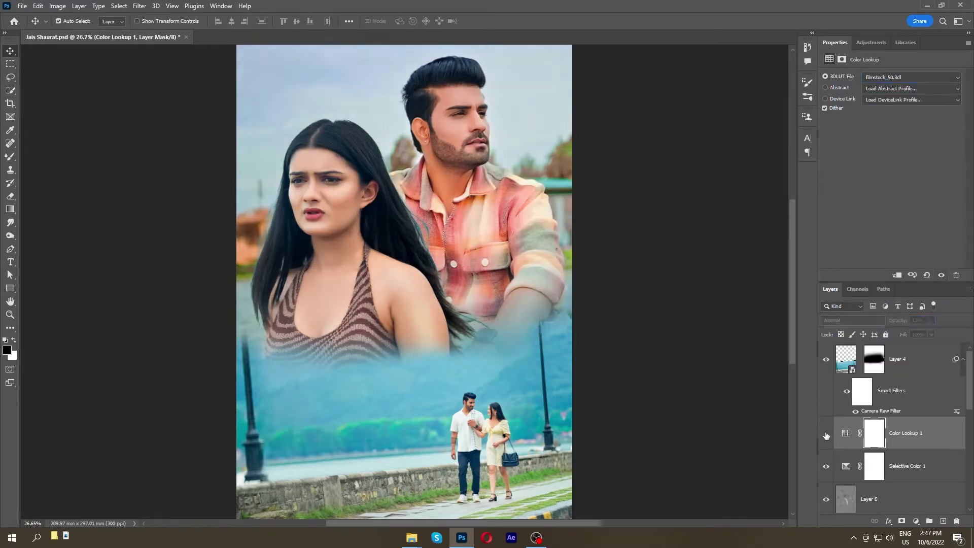
Add a second Color Lookup with LateSunset.3DL at 25% opacity and compare it
click(901, 521)
click(908, 468)
click(911, 77)
click(908, 312)
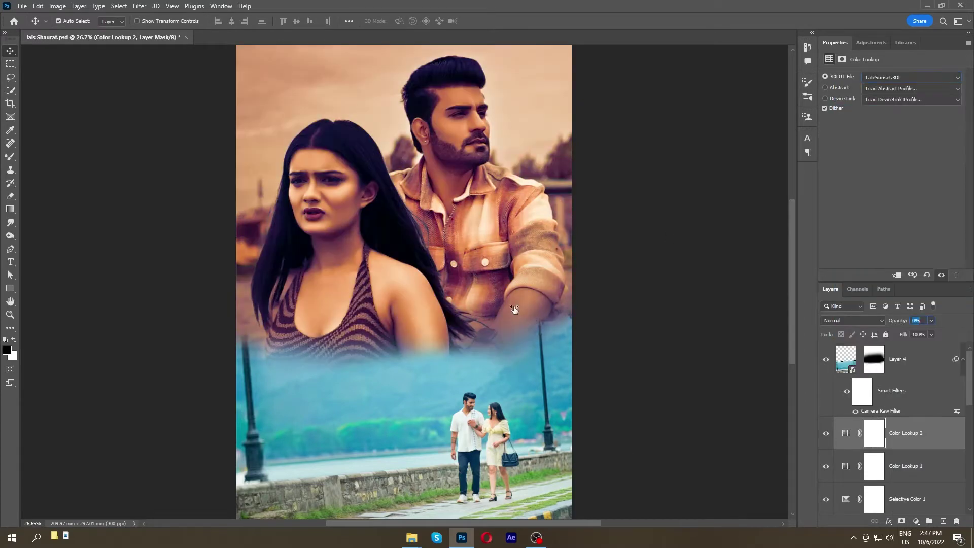
drag(898, 321, 10, 231)
click(825, 434)
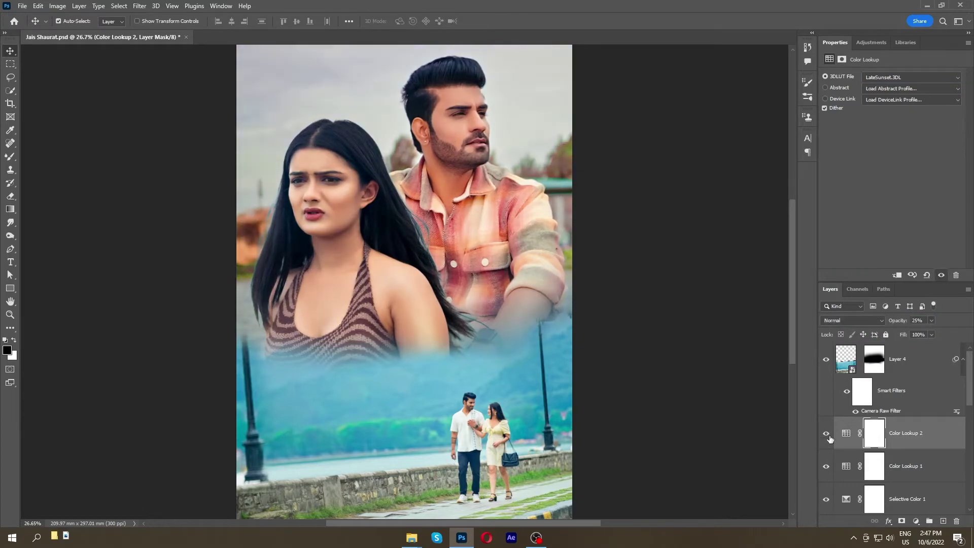
Move Layer 4 beneath Selective Color 1 and toggle the sunset look to compare
drag(896, 358, 896, 512)
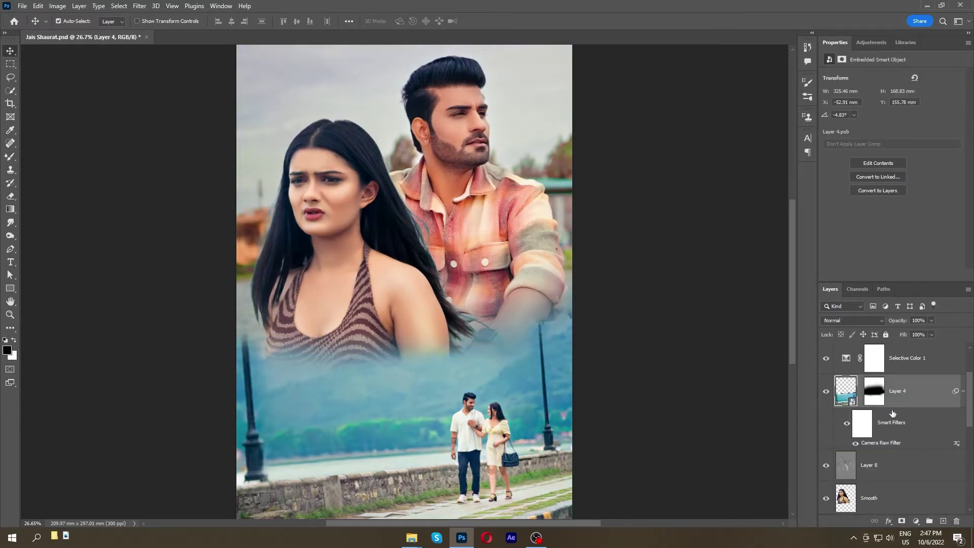
click(846, 358)
click(826, 358)
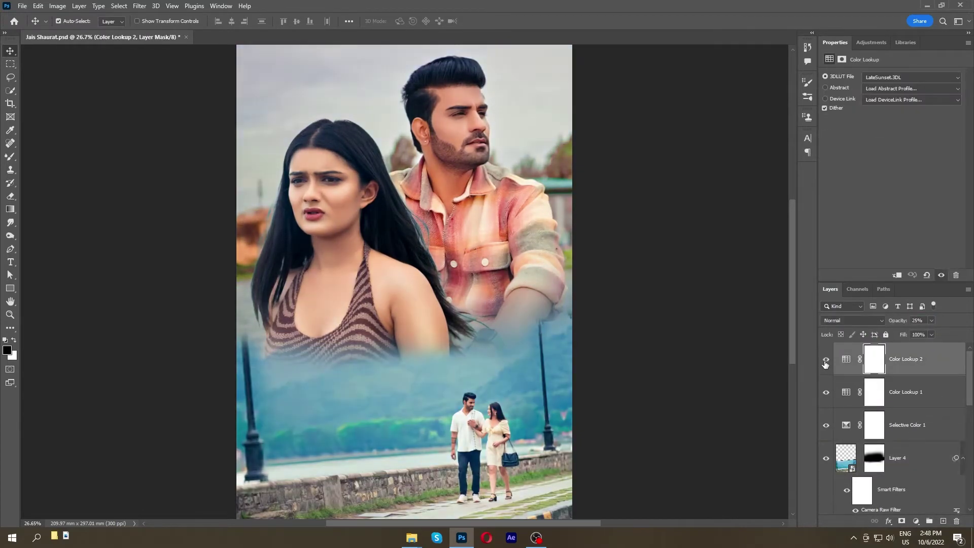
scroll(903, 432, down, 2)
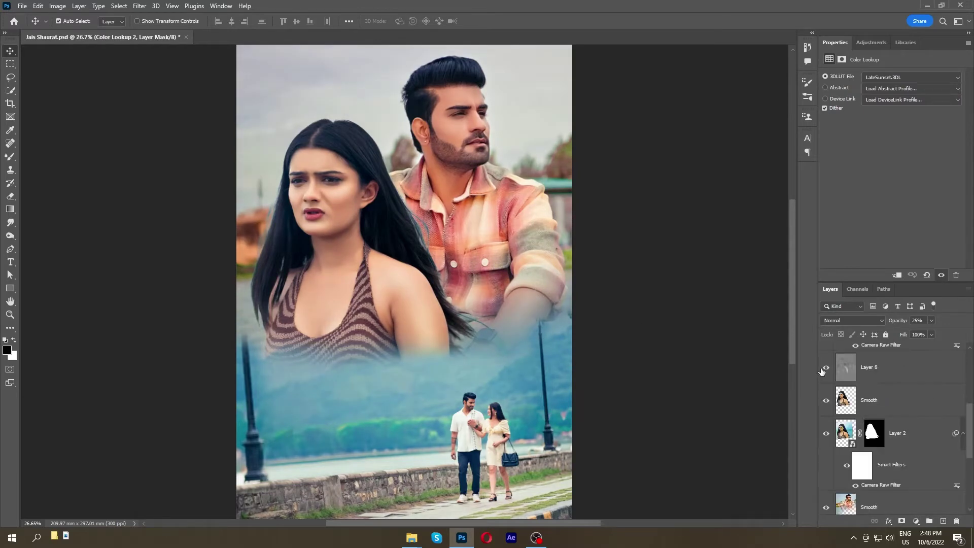
Add Layer 9 above Layer 4, filled with 50% grey and set to Overlay
click(915, 430)
click(943, 521)
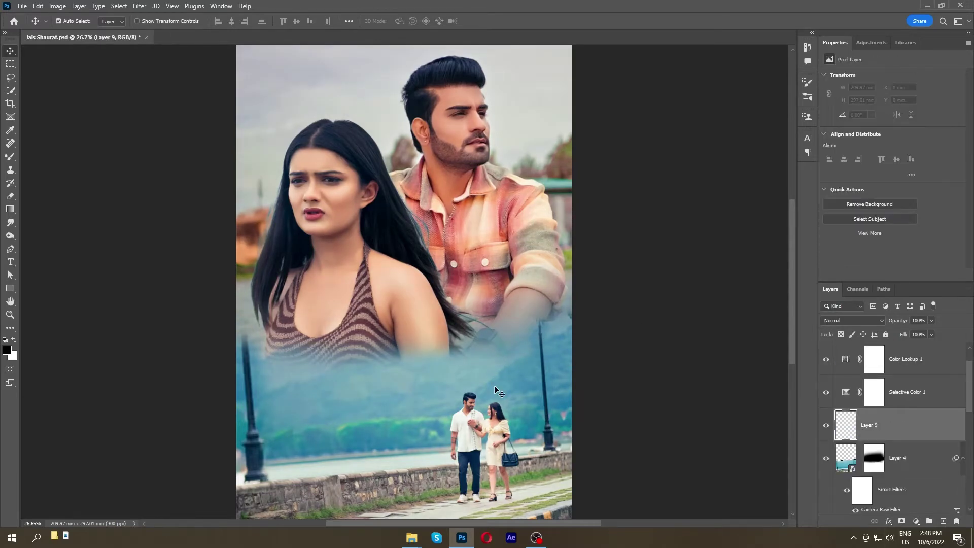
key(shift+F5)
key(Return)
click(852, 320)
click(849, 399)
Zoom in and dodge highlights onto the man's face and shirt with a smaller brush
click(9, 315)
drag(478, 423, 512, 421)
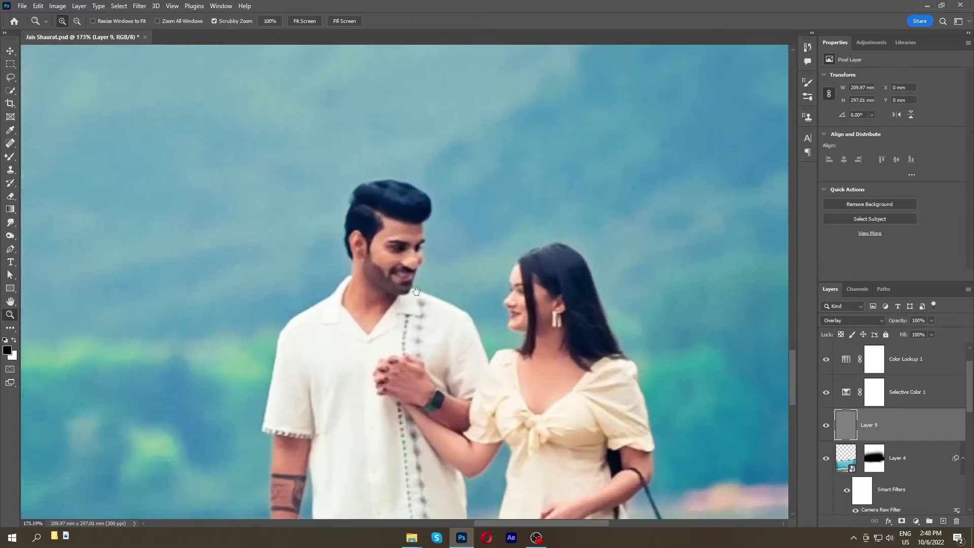
key(o)
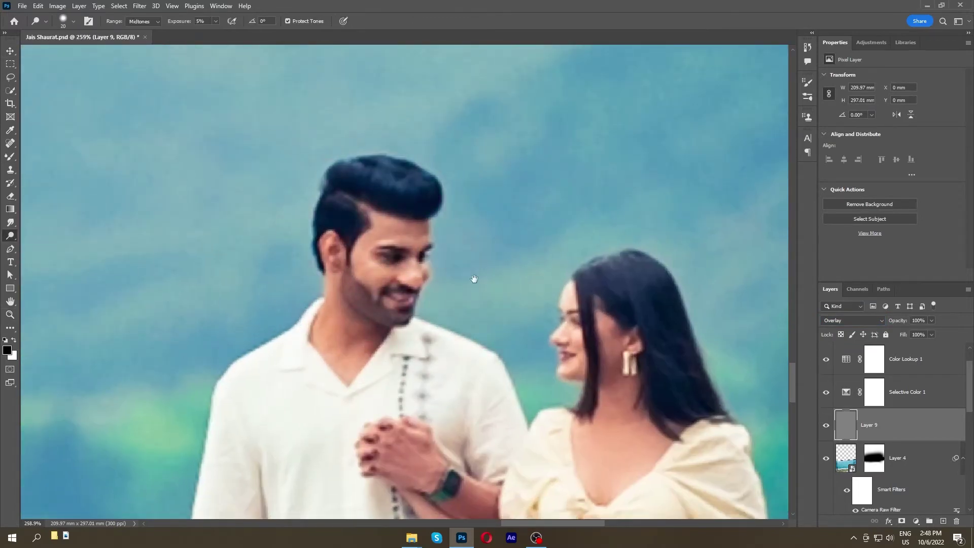
drag(474, 278, 405, 210)
key(bracketleft)
key(bracketleft)
scroll(497, 307, down, 2)
scroll(343, 279, down, 2)
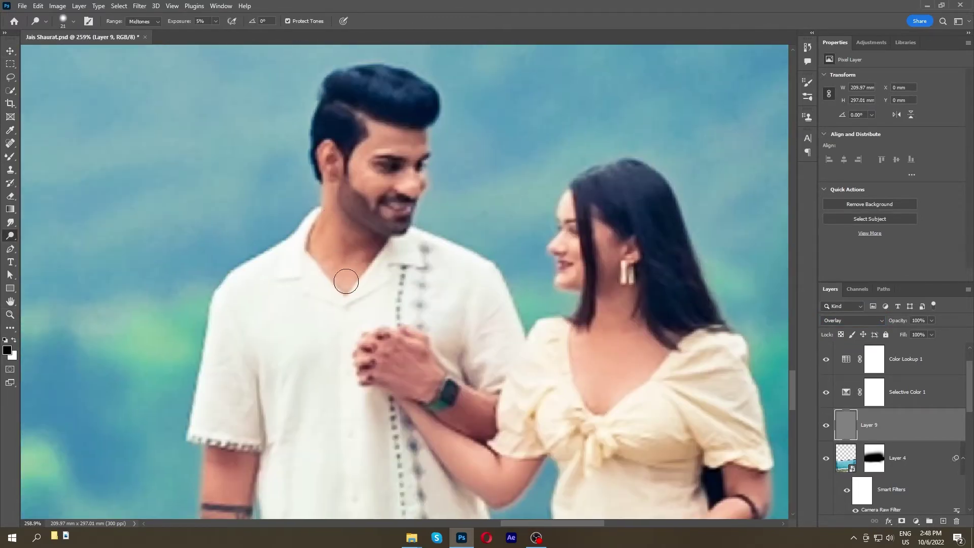
scroll(322, 443, down, 2)
Dodge the couple's lower half, then fit the poster and select the top colour adjustment
drag(433, 228, 359, 157)
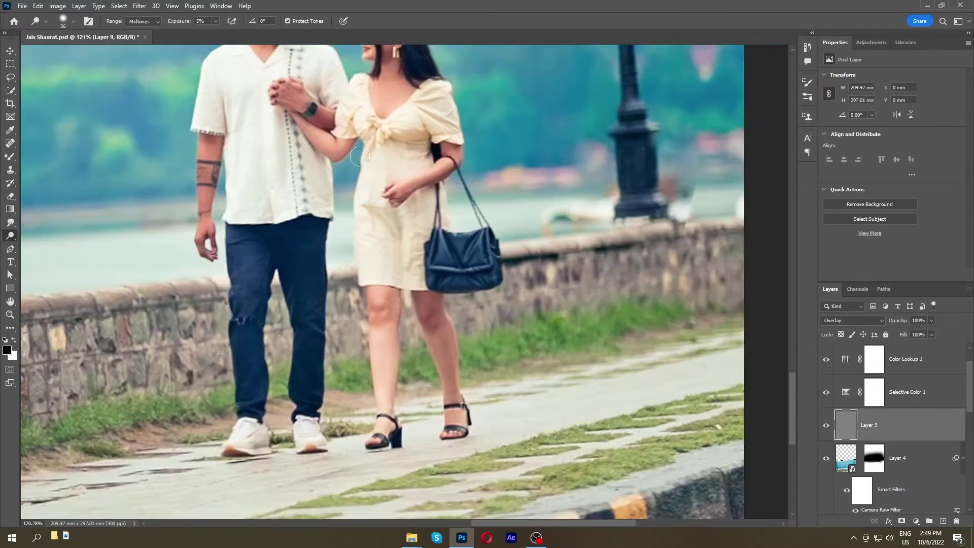
scroll(429, 284, down, 2)
scroll(409, 286, down, 2)
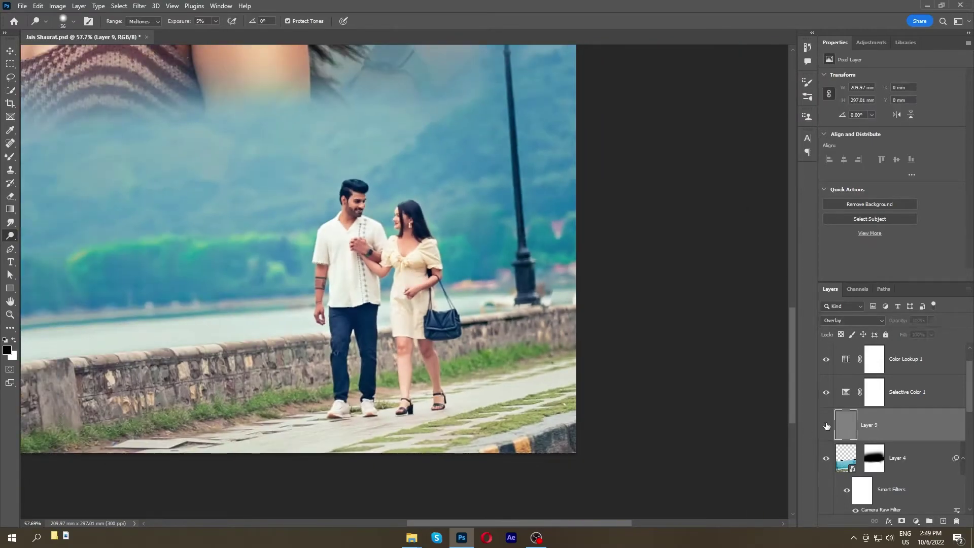
key(ctrl+0)
key(v)
scroll(827, 426, up, 1)
click(903, 358)
Group the three colour adjustment layers into Group 1
shift+click(903, 424)
click(825, 370)
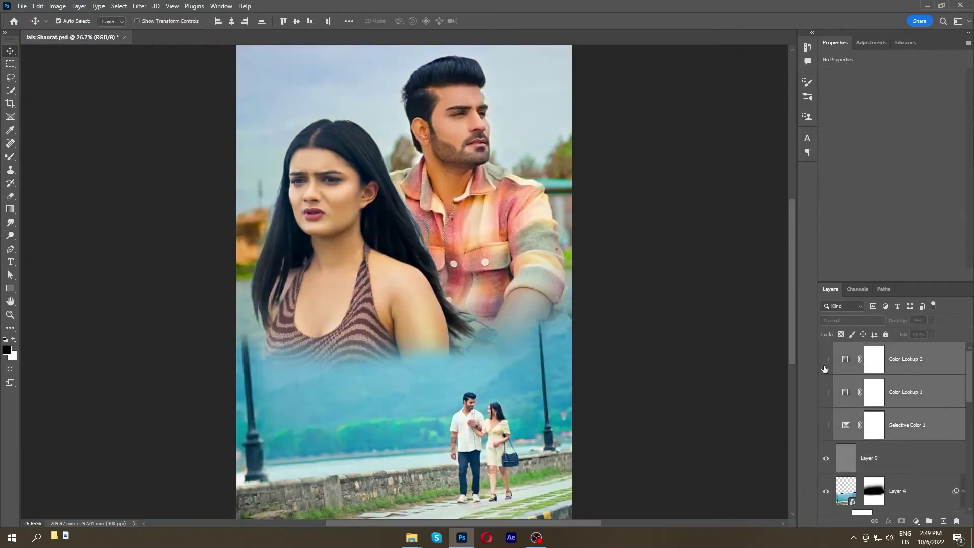
drag(825, 369, 831, 400)
key(ctrl+g)
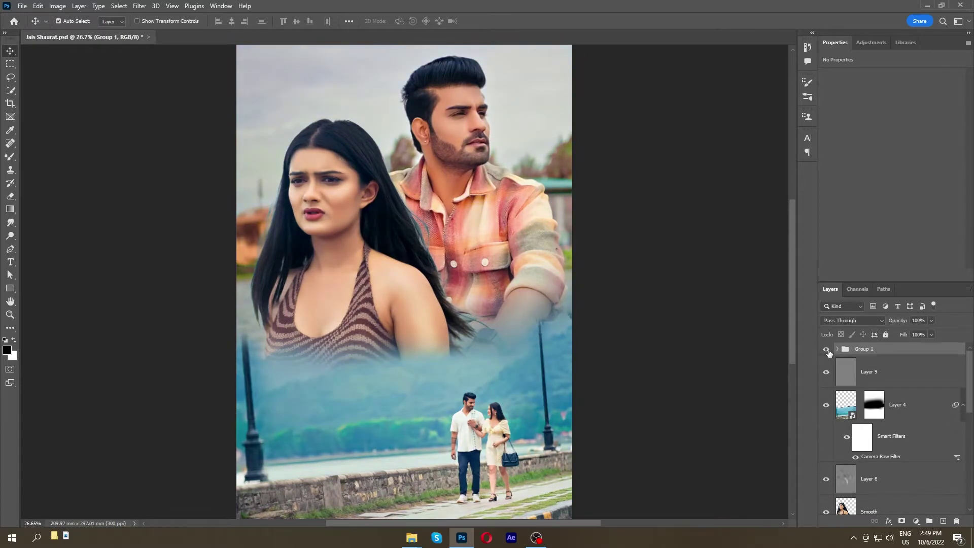
Add Levels and Curves adjustments, bending the curve upward to brighten the poster
click(916, 521)
click(893, 385)
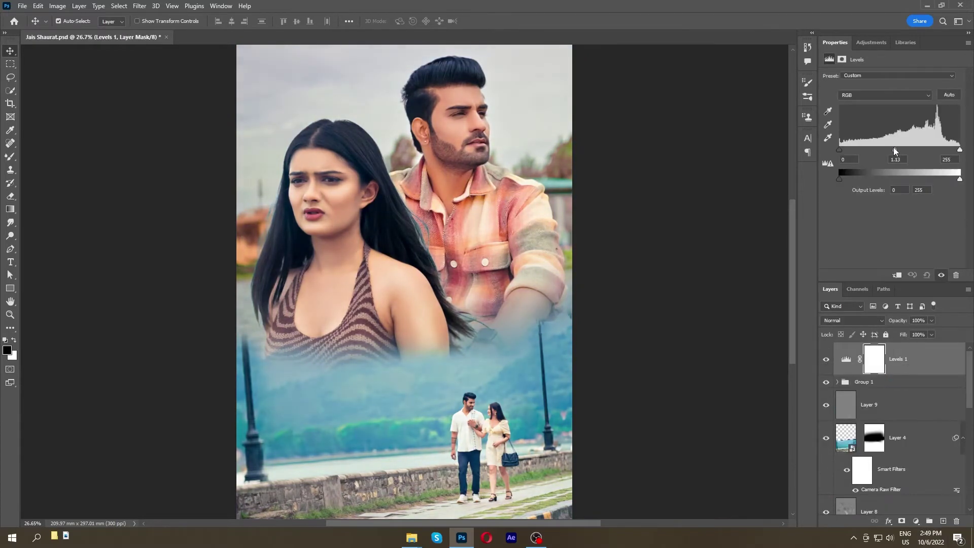
click(916, 521)
click(892, 396)
drag(924, 134, 928, 125)
drag(870, 183, 871, 188)
click(826, 360)
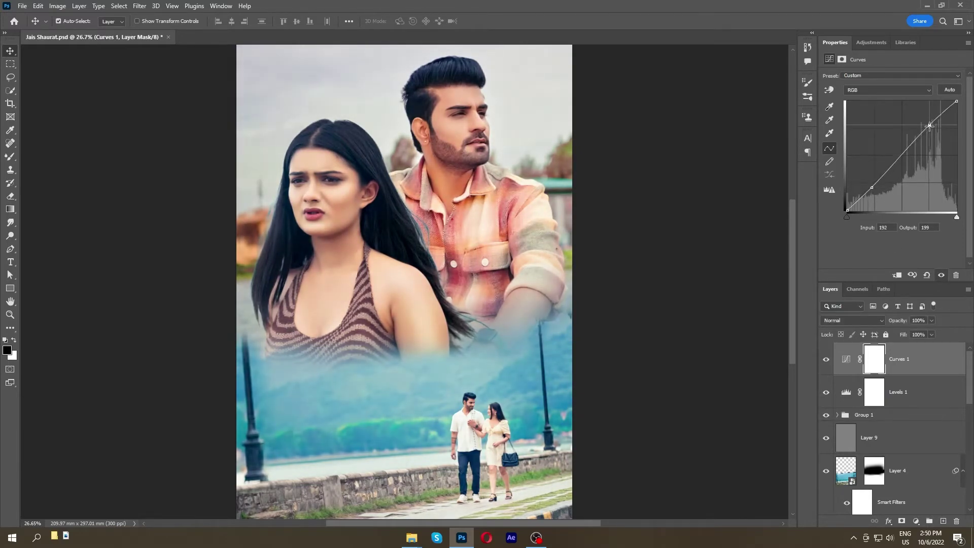
drag(929, 126, 928, 127)
drag(873, 187, 873, 184)
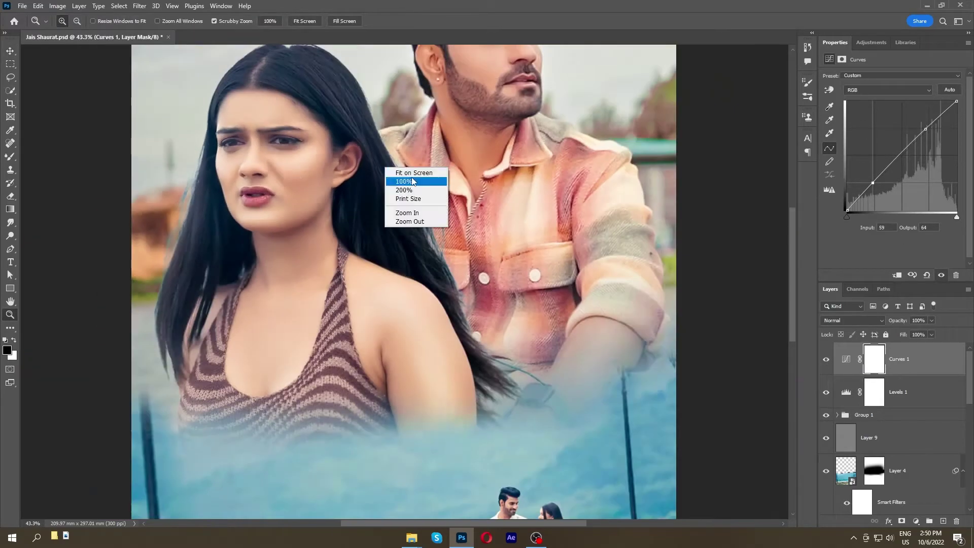
scroll(939, 413, down, 1)
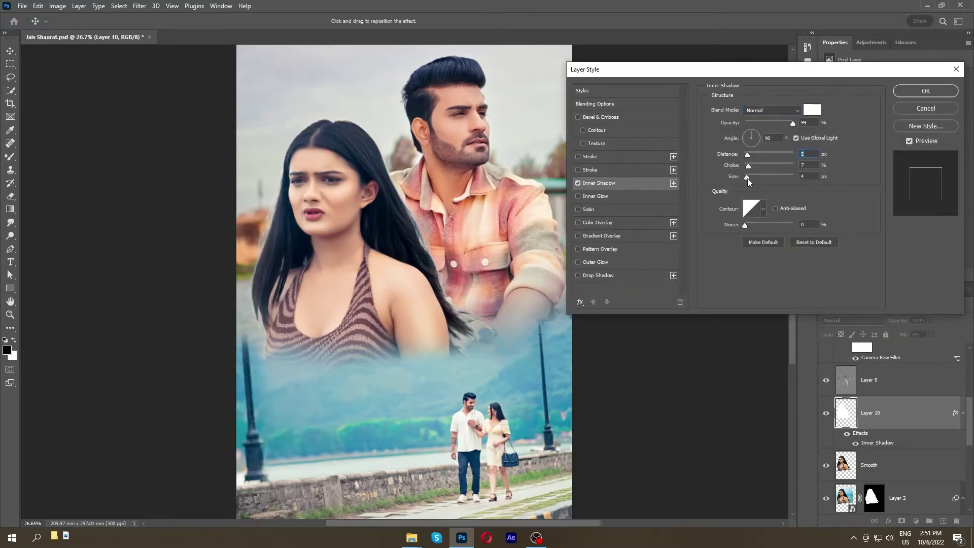
Set Layer 10's inner shadow to light grey (dfe2dc), Screen mode, 6% opacity
key(Escape)
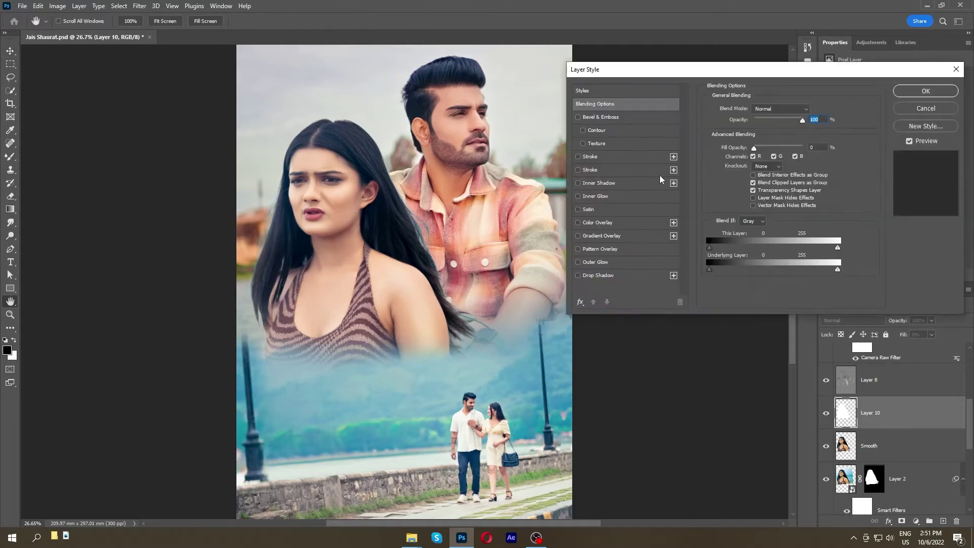
click(806, 116)
click(394, 128)
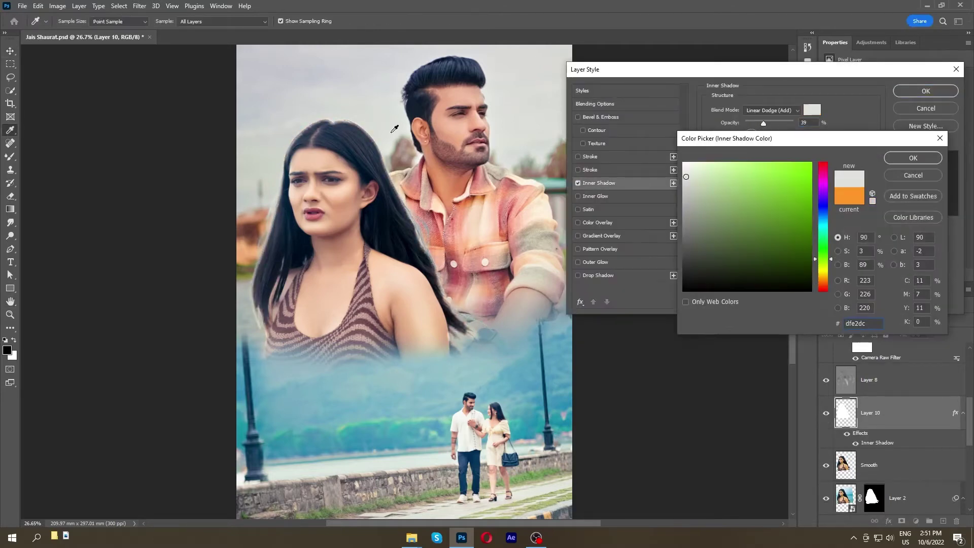
click(913, 159)
drag(764, 123, 747, 123)
click(771, 110)
click(766, 192)
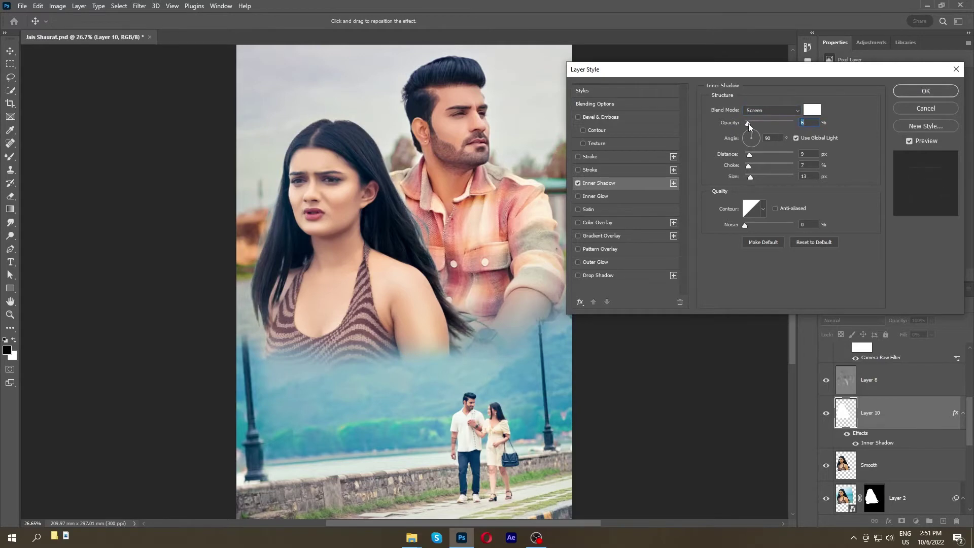
key(Return)
Select the Smooth layer and browse to the Editing Materials folder on the D: drive
scroll(901, 486, down, 3)
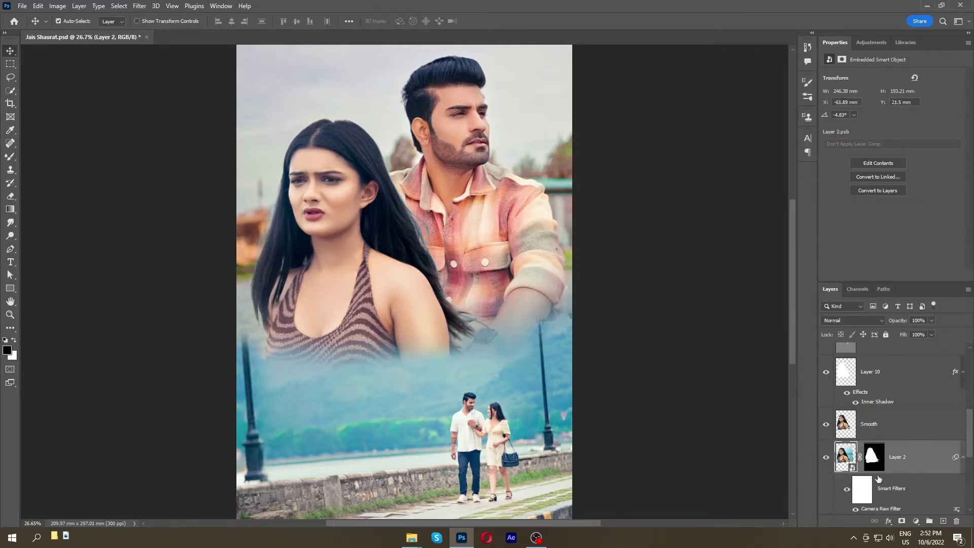
click(898, 465)
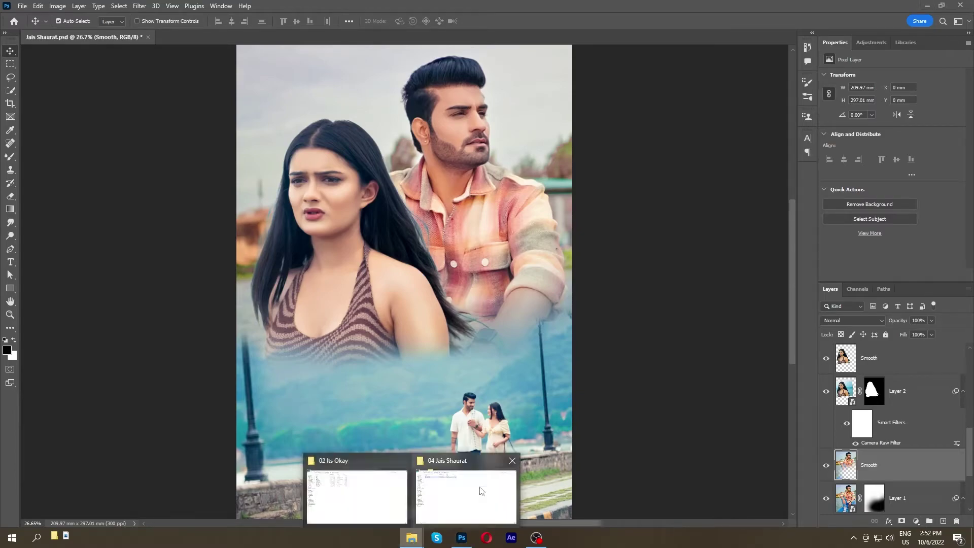
click(355, 487)
click(33, 205)
double_click(236, 147)
double_click(122, 88)
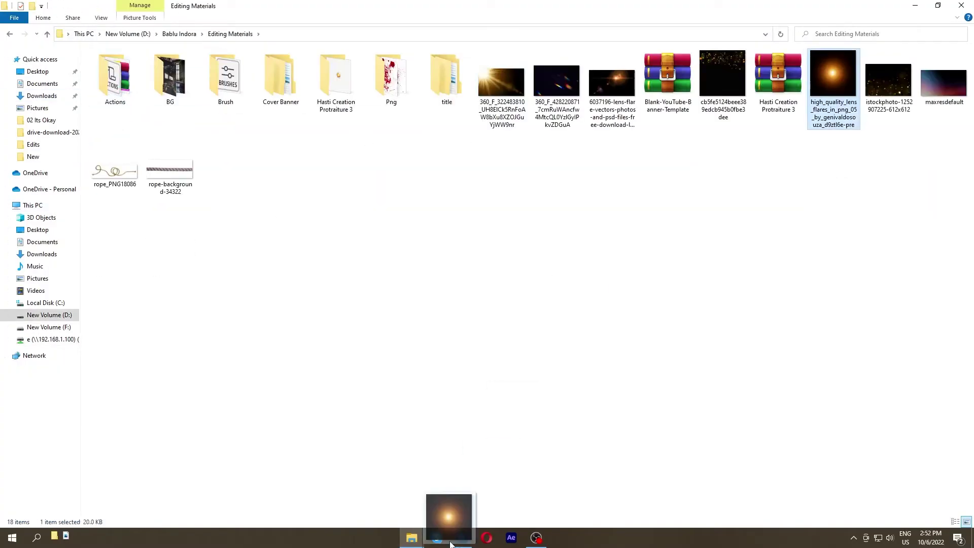
Place the lens-flare image over the poster in Screen mode, shifted toward the upper left
drag(837, 92, 386, 203)
key(shift+alt+s)
mouse_move(427, 251)
mouse_down()
mouse_move(387, 158)
mouse_move(497, 206)
mouse_up()
key(Return)
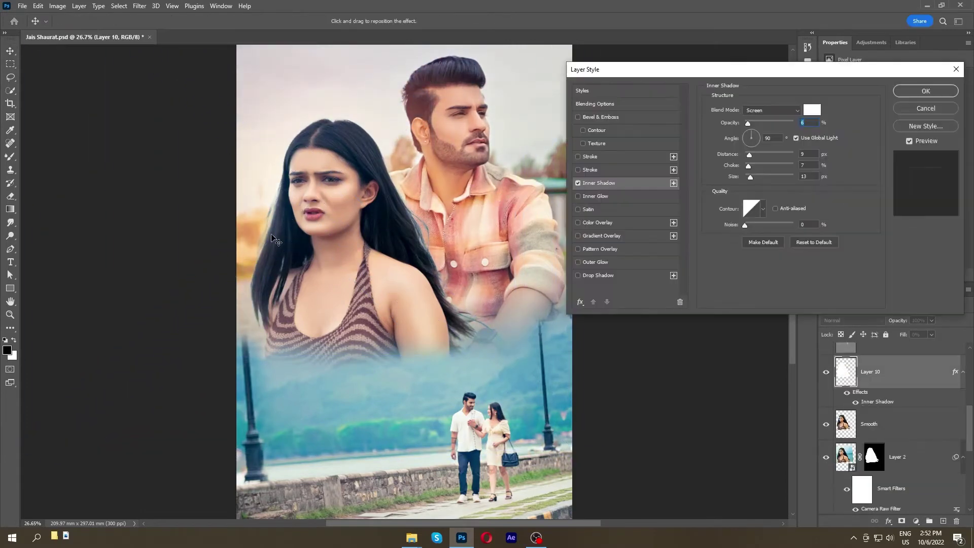
Give Layer 10's inner shadow a new colour and lower opacity, and apply it
click(812, 110)
click(912, 146)
drag(763, 121, 747, 122)
key(Return)
Touch up Layer 2's mask along the woman's hair edges with a small brush
click(297, 248)
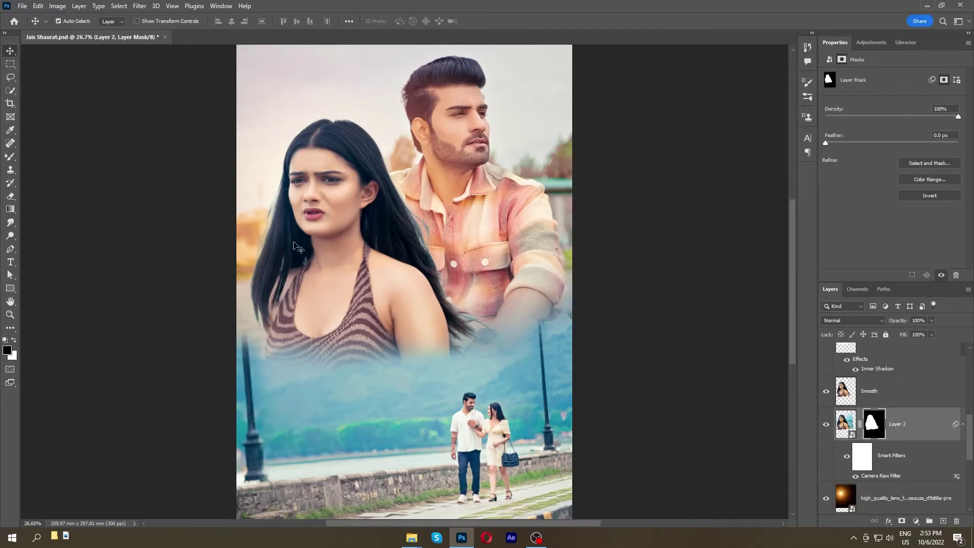
alt+scroll(297, 248, up, 5)
key(b)
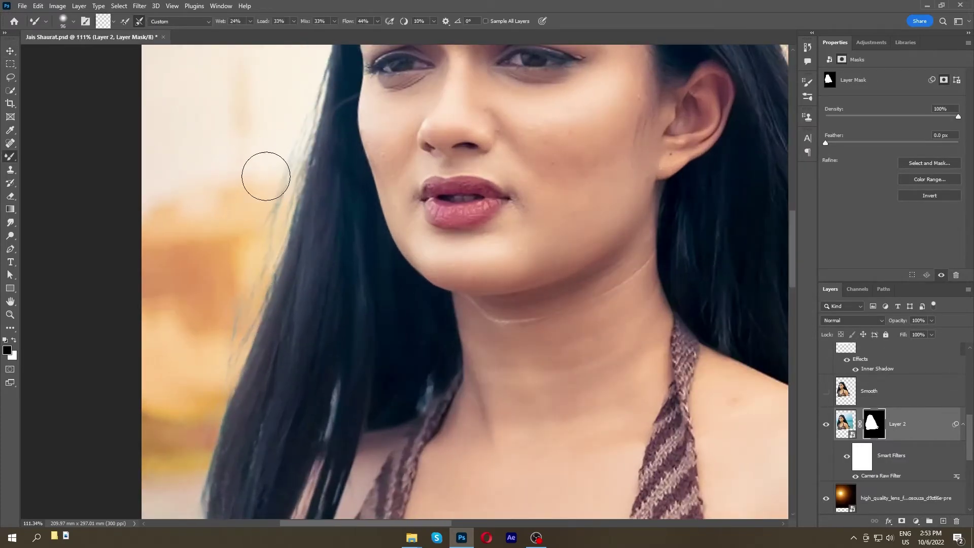
key(shift+b)
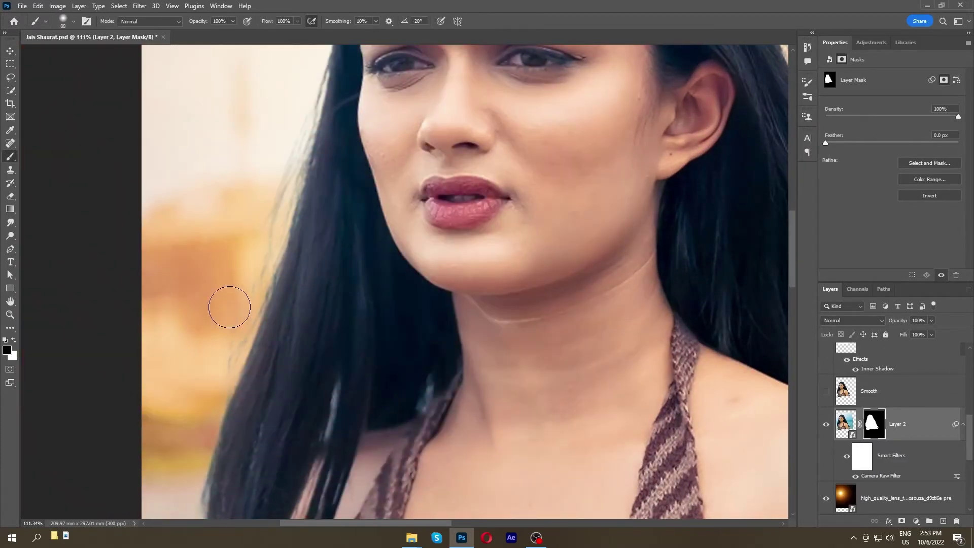
scroll(228, 342, down, 3)
scroll(238, 311, up, 4)
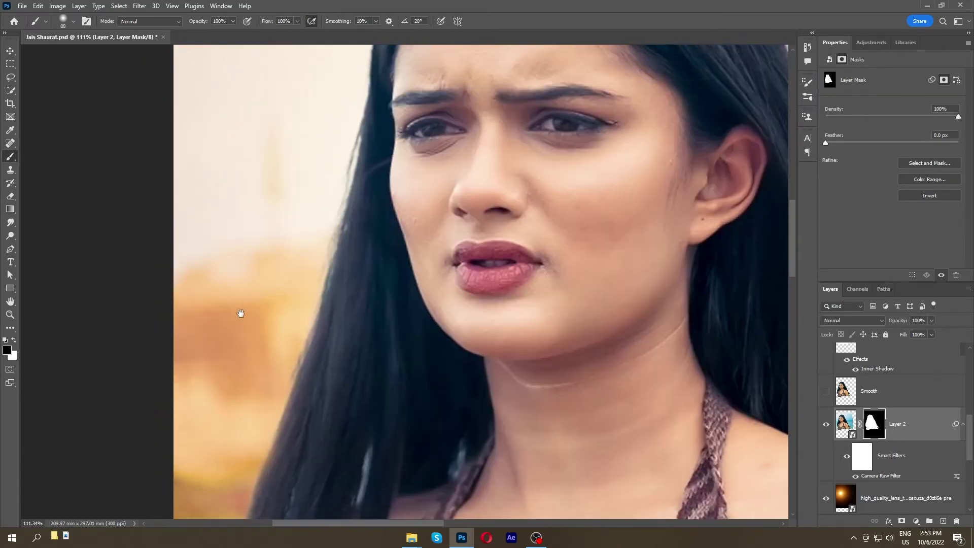
key(bracketleft)
key(bracketleft)
key(bracketleft)
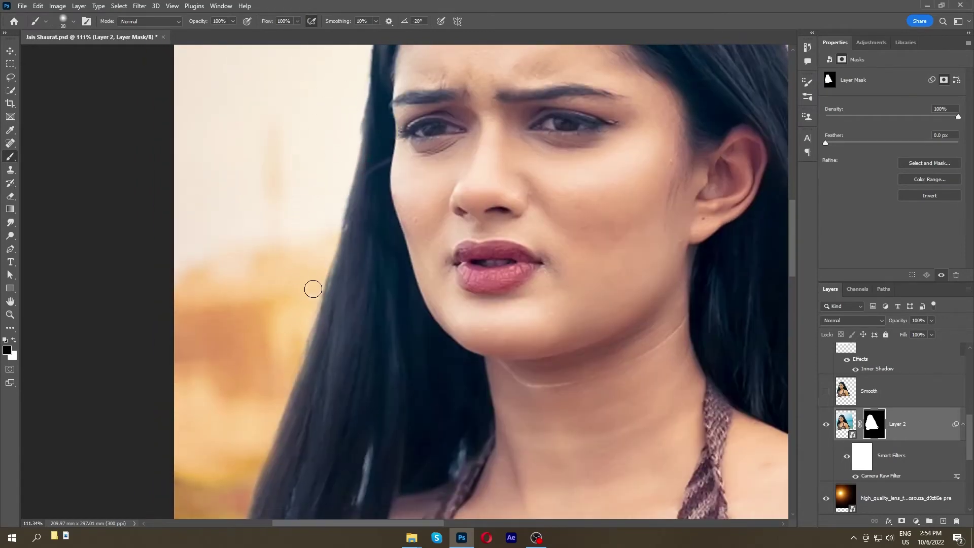
scroll(313, 289, down, 3)
scroll(370, 191, up, 8)
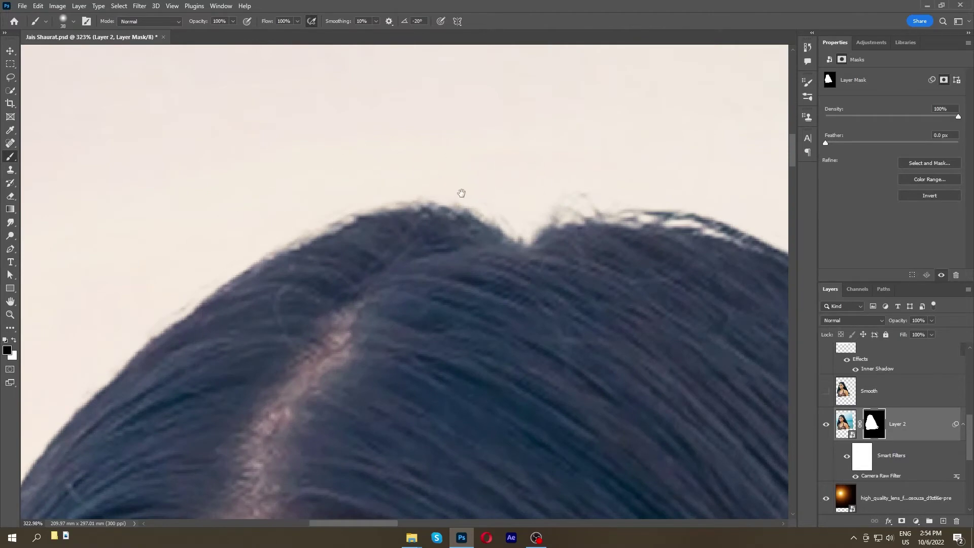
scroll(516, 218, down, 1)
scroll(285, 83, down, 2)
scroll(479, 246, down, 3)
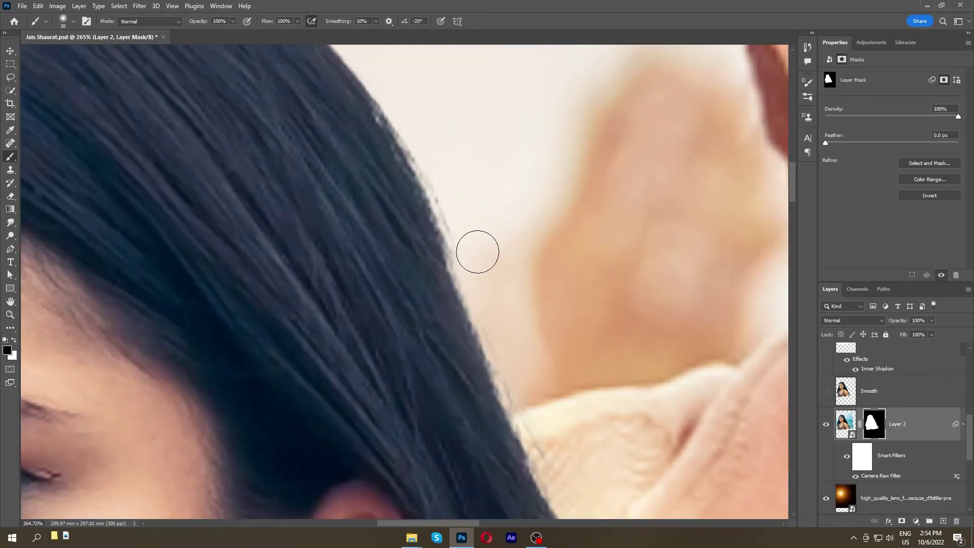
scroll(472, 185, down, 3)
scroll(537, 284, down, 3)
scroll(535, 208, down, 1)
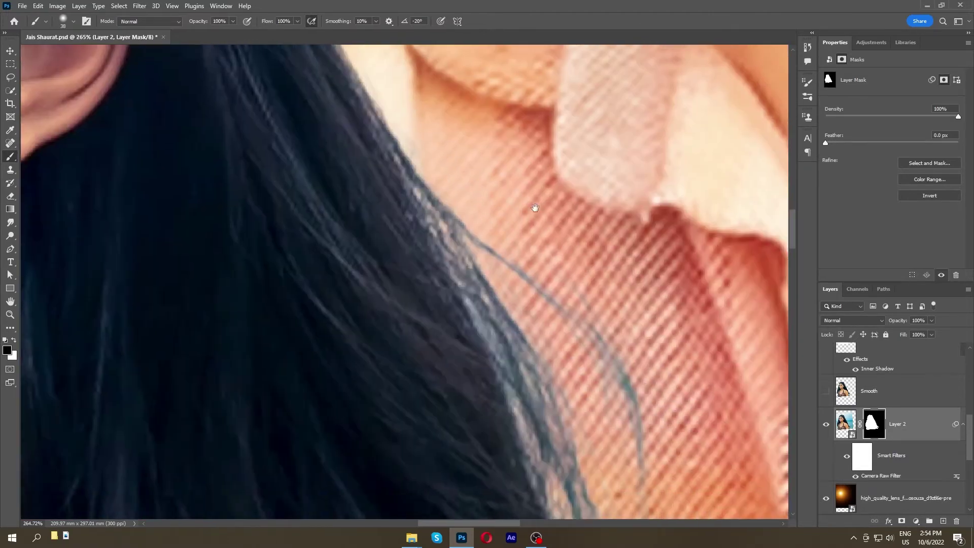
scroll(535, 208, down, 3)
scroll(446, 192, down, 2)
scroll(516, 380, up, 3)
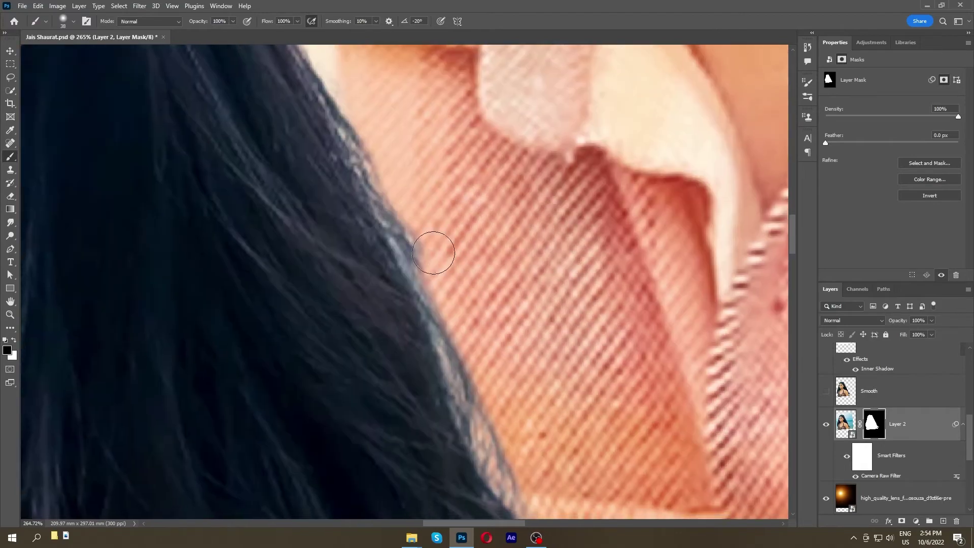
scroll(370, 92, down, 5)
scroll(258, 212, up, 2)
scroll(257, 212, up, 2)
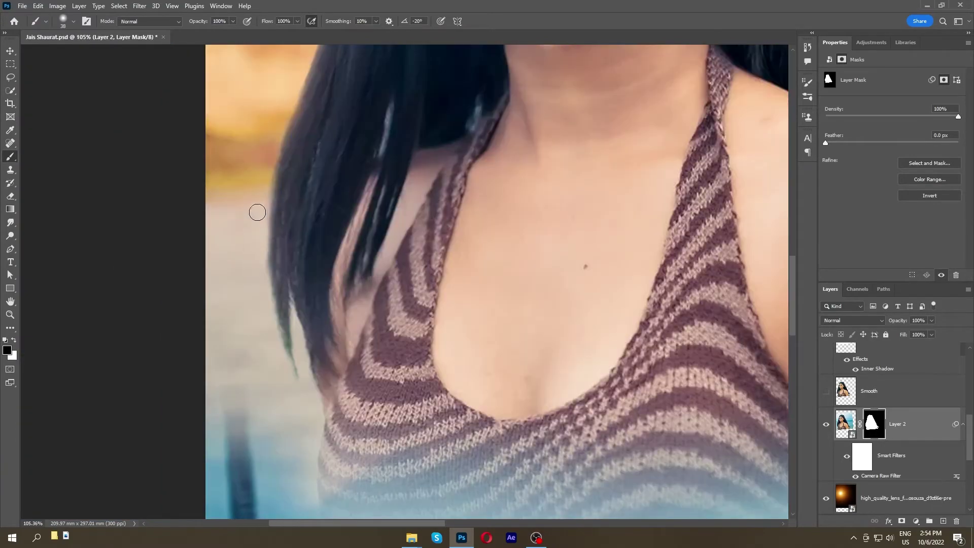
key(ctrl+0)
Paint white on the Smooth layer's mask over the woman's face, neck and shoulder
key(v)
click(887, 399)
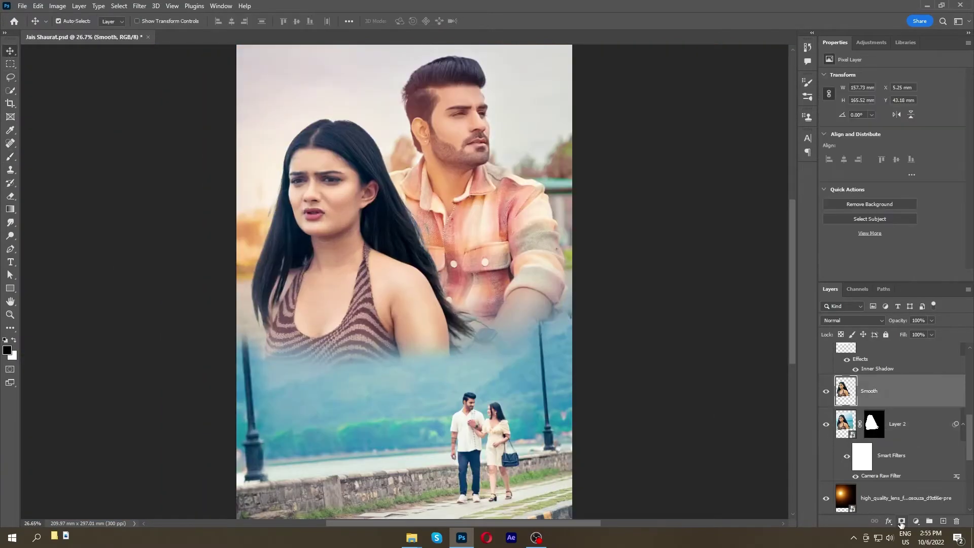
key(b)
scroll(337, 195, up, 4)
key(x)
drag(358, 206, 264, 121)
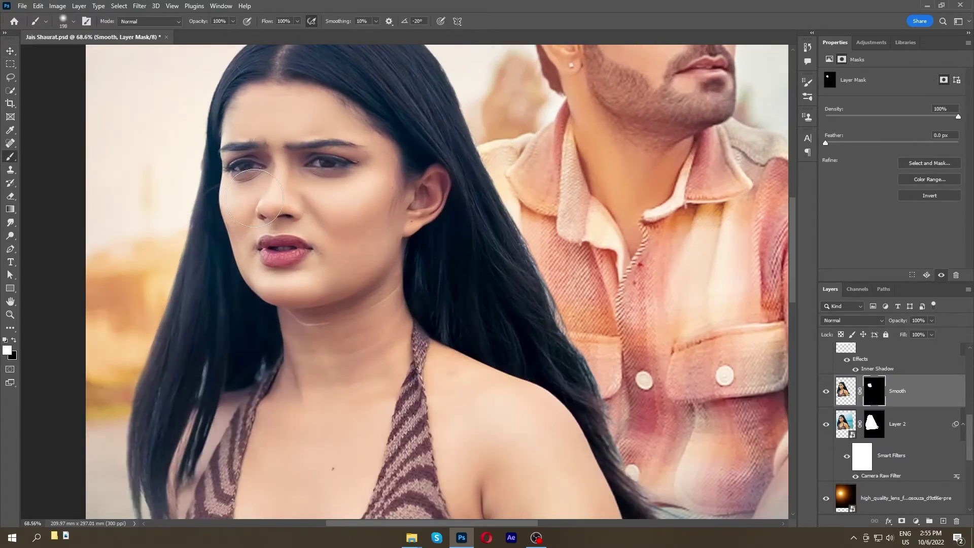
drag(384, 421, 384, 198)
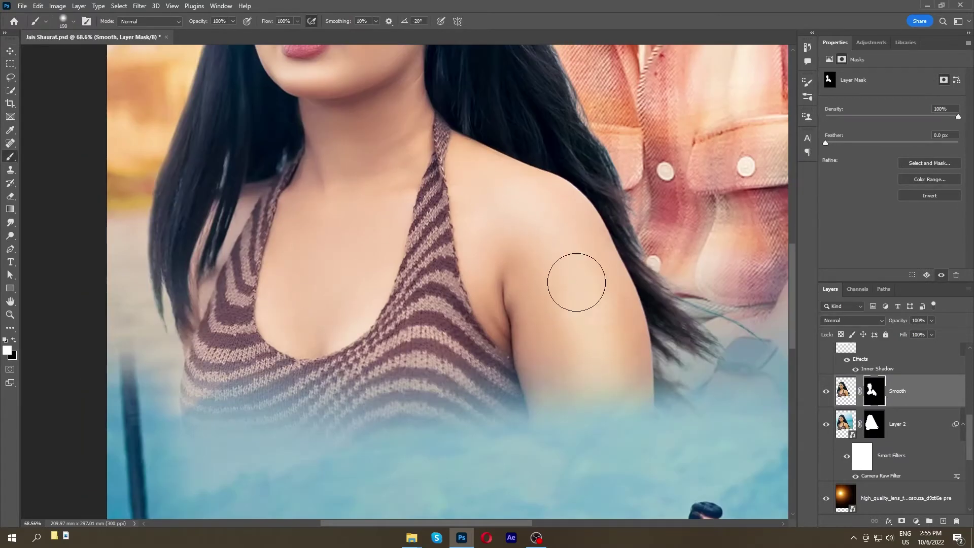
scroll(507, 244, up, 5)
key(ctrl+0)
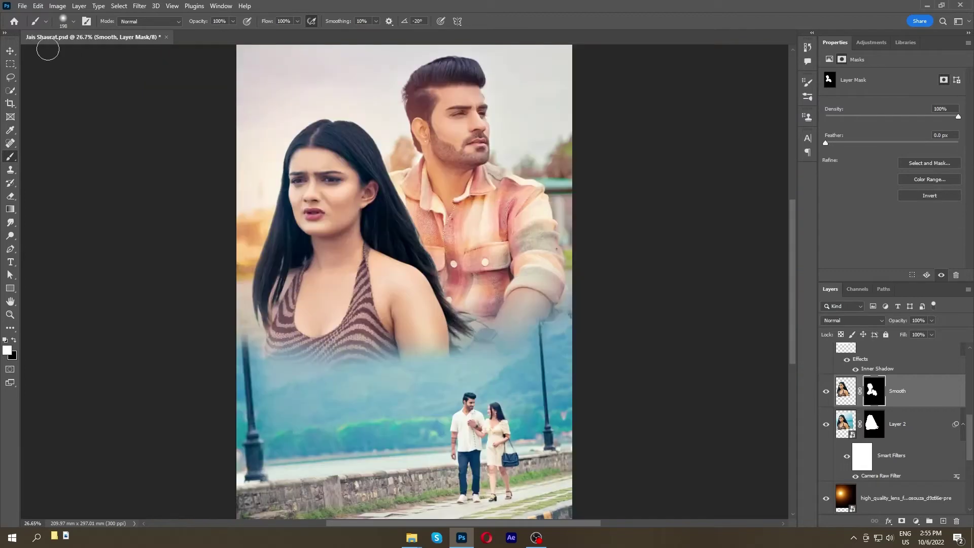
key(v)
scroll(892, 431, down, 3)
click(845, 437)
Add a new layer above Smooth, filled white with Fill at 0%
ctrl+click(873, 471)
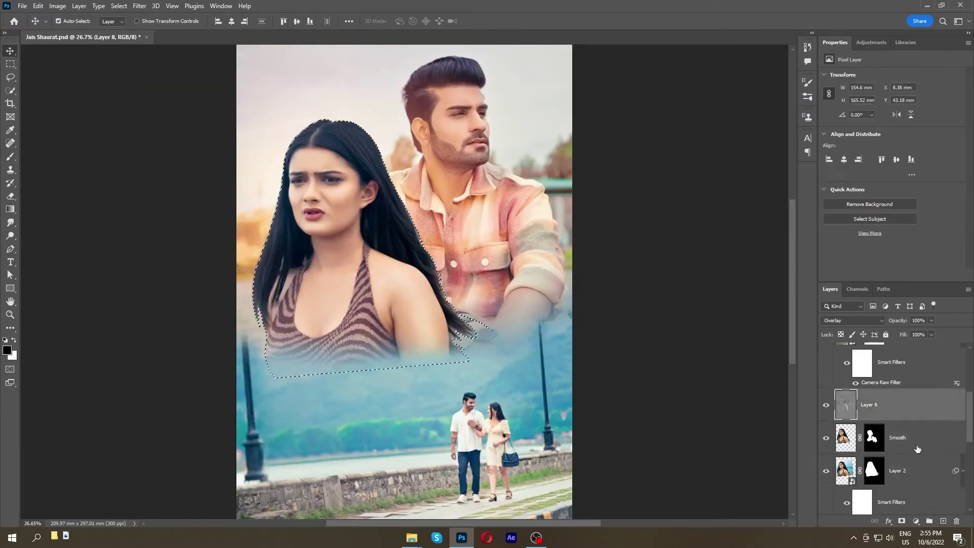
key(ctrl+shift+alt+n)
key(ctrl+BackSpace)
key(ctrl+d)
Give Layer 10 a light orange inner shadow: size 7 px, choke 1%, opacity 29%
double_click(913, 438)
click(603, 182)
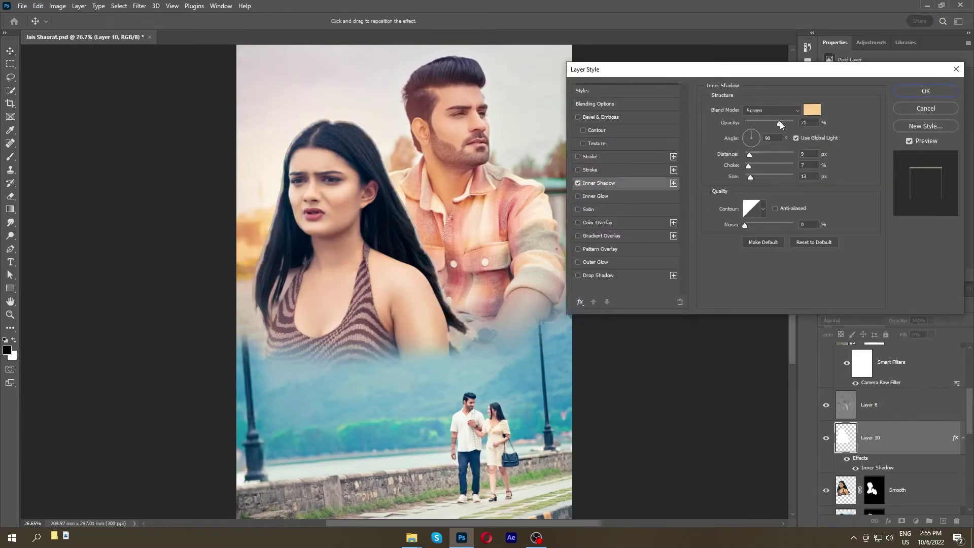
click(811, 110)
click(778, 167)
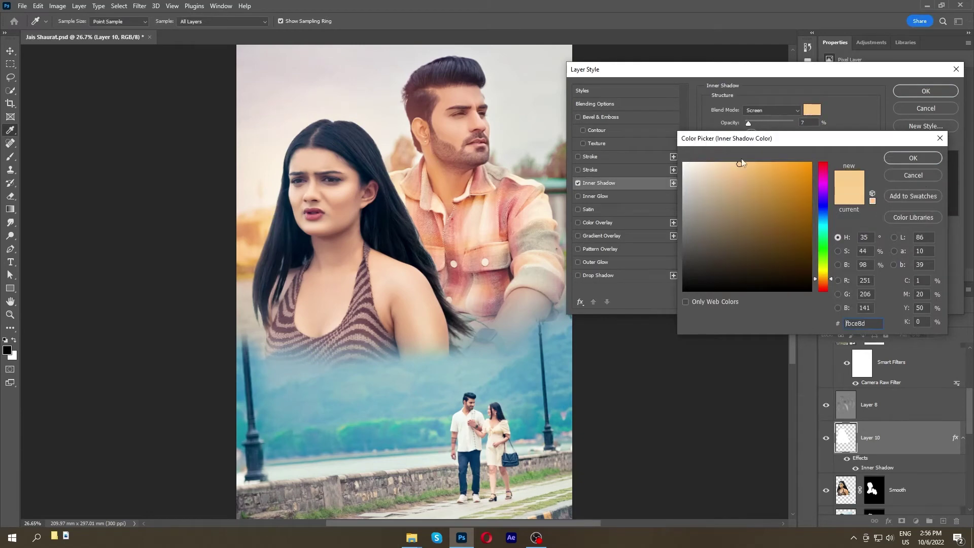
click(913, 157)
drag(747, 176, 751, 177)
mouse_move(748, 123)
mouse_down()
mouse_move(777, 123)
mouse_move(762, 123)
mouse_up()
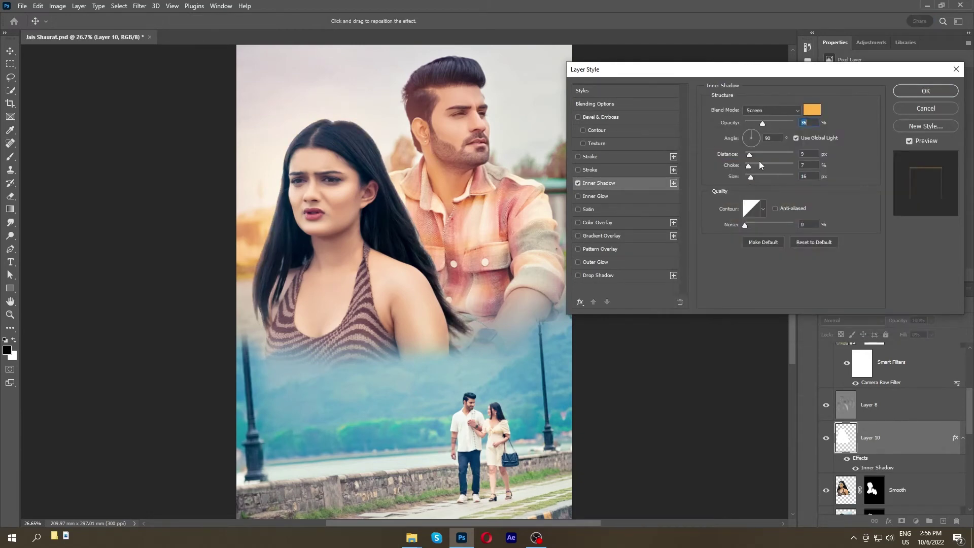
drag(750, 165, 748, 176)
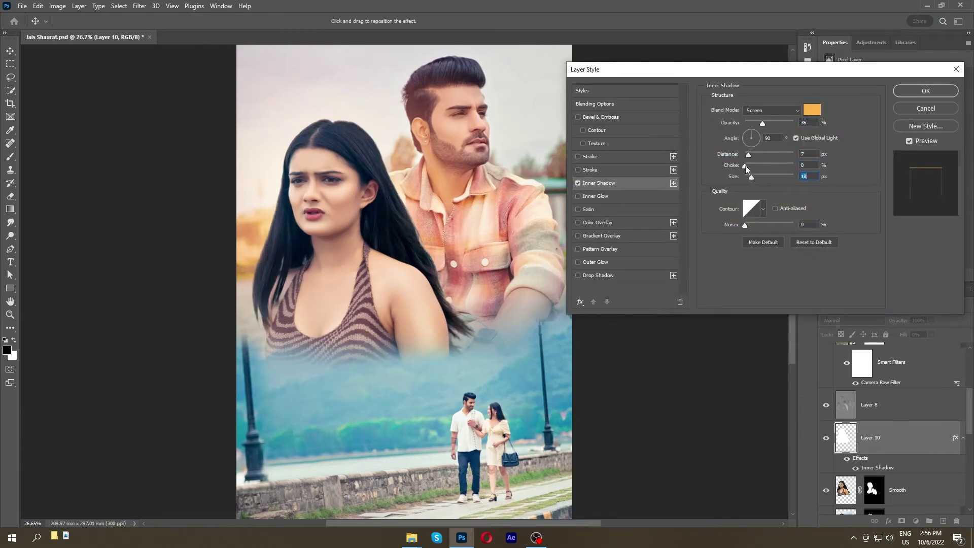
click(745, 165)
drag(763, 122, 759, 123)
click(925, 90)
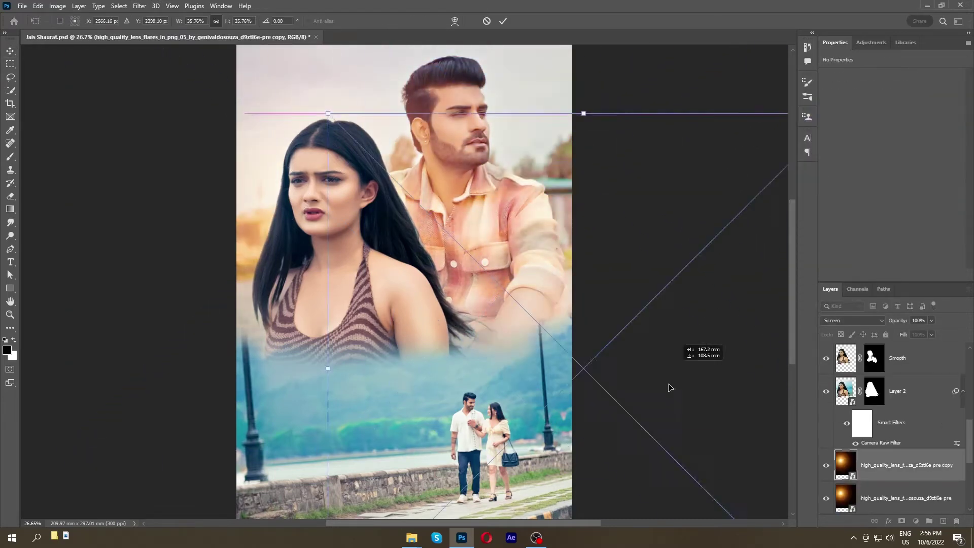
Centre the lens-flare copy, commit its transform, and save Jais Shaurat.psd
scroll(669, 388, down, 3)
drag(598, 326, 508, 267)
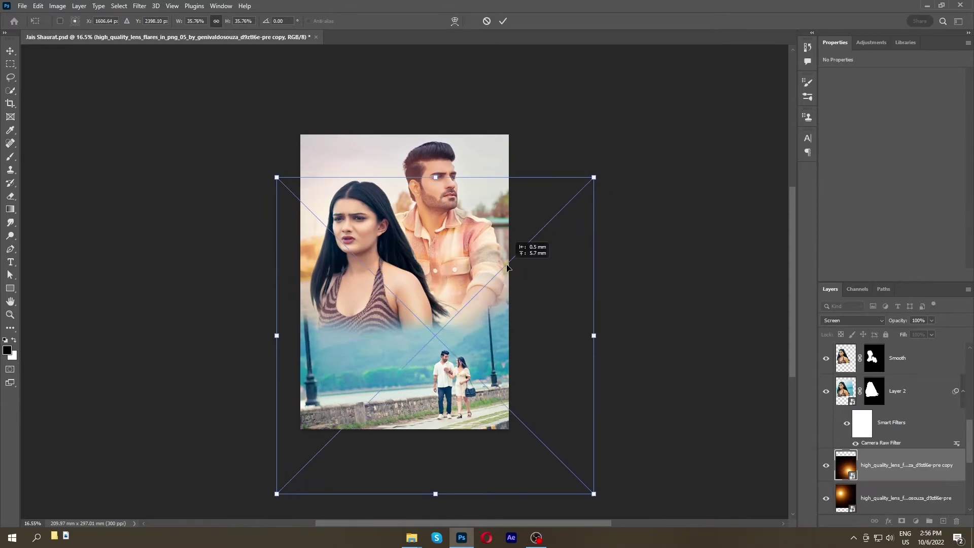
key(Return)
key(ctrl+0)
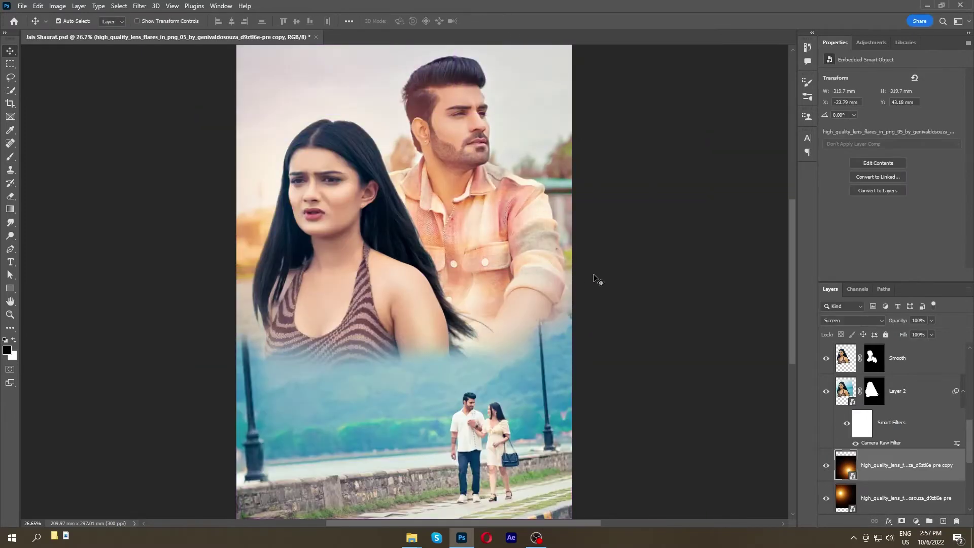
key(ctrl+s)
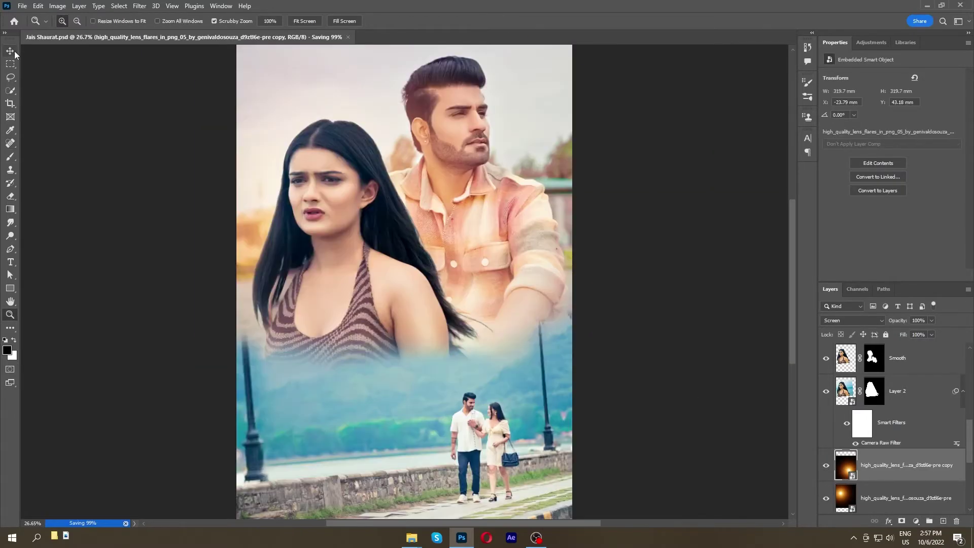
scroll(891, 427, up, 5)
click(899, 359)
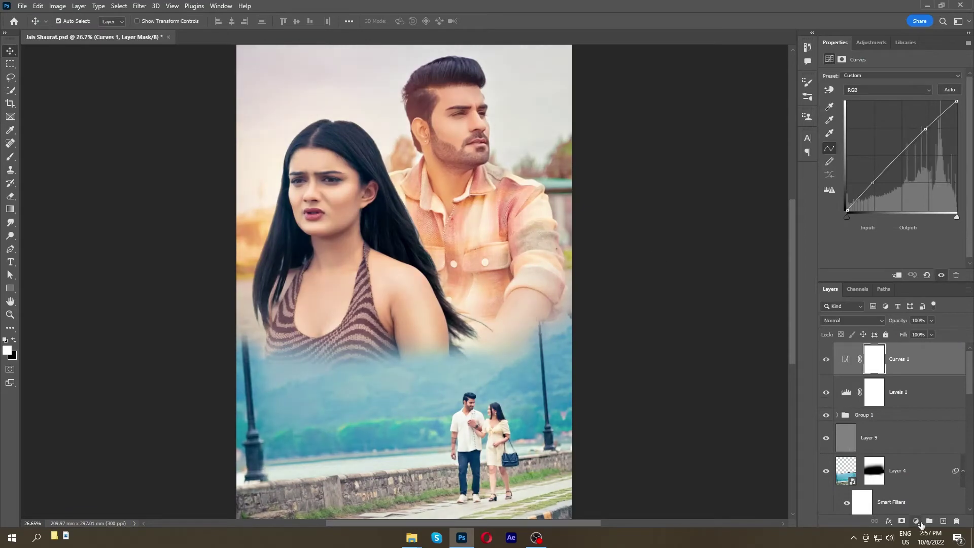
Add Hue/Saturation (Saturation +5, Lightness +2) and stamp visible layers into Layer 11
click(916, 521)
click(903, 423)
mouse_move(892, 132)
mouse_down()
mouse_move(906, 135)
mouse_move(895, 135)
mouse_move(894, 154)
mouse_move(895, 135)
mouse_up()
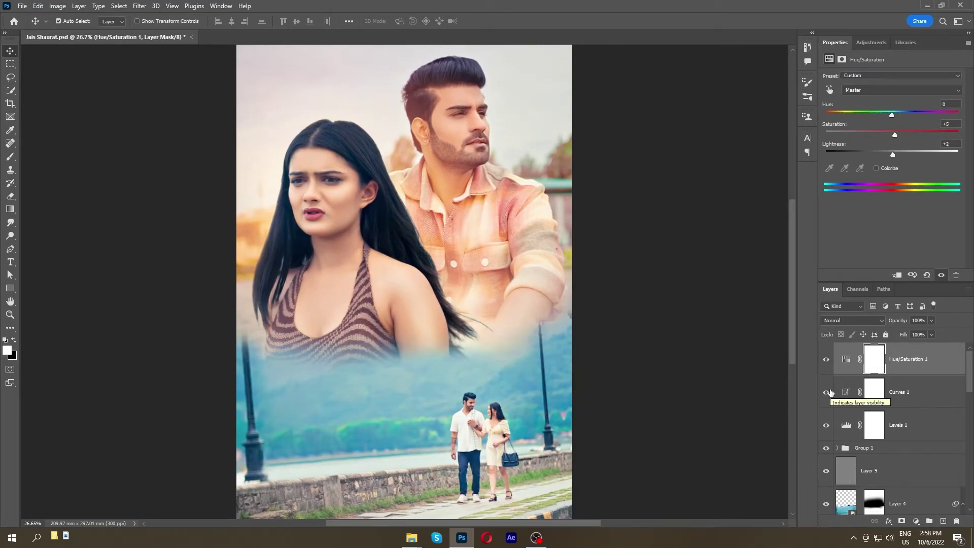
key(ctrl+shift+alt+e)
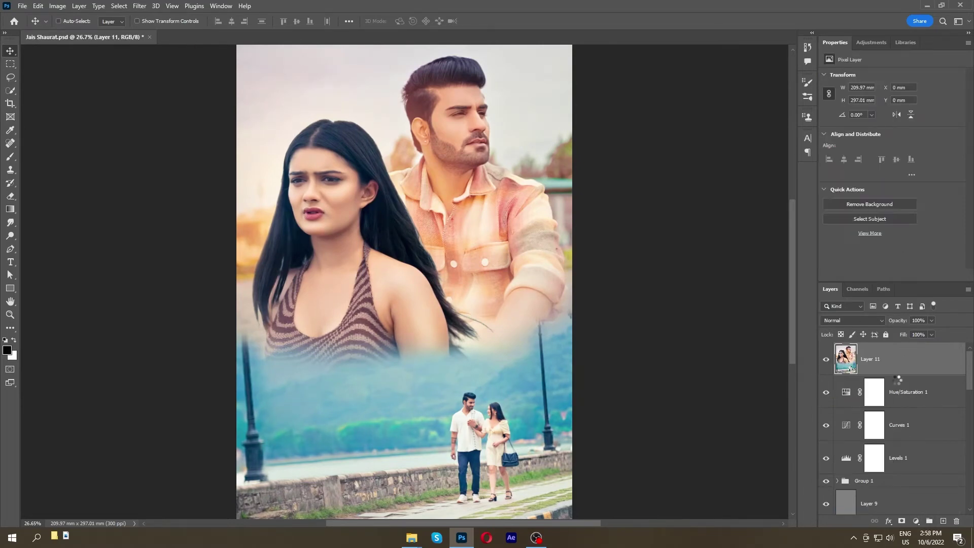
Make Layer 11 a smart object with High Pass sharpening in Linear Light mode
click(140, 6)
click(283, 235)
click(770, 131)
click(852, 320)
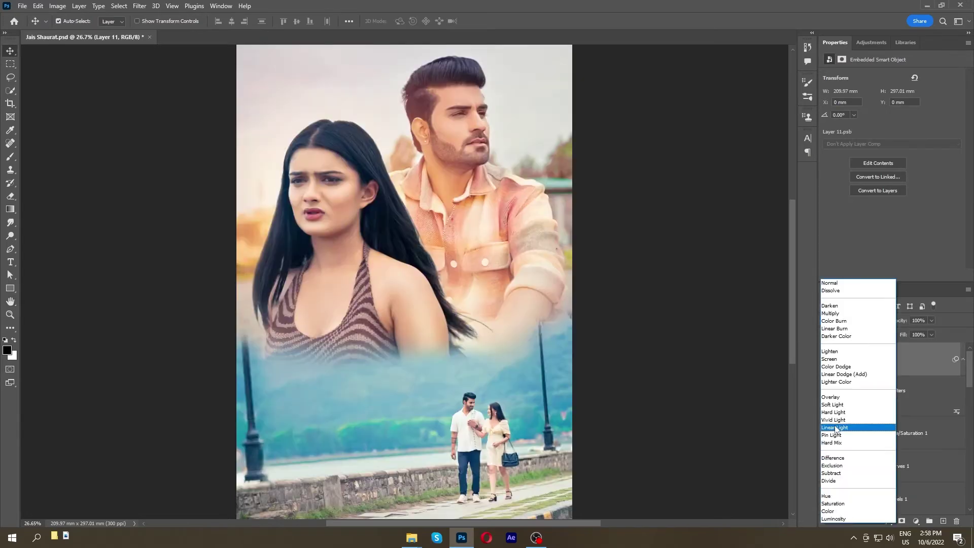
click(835, 428)
Compare the sharpening zoomed in on the faces, then fit the poster and save
key(z)
click(826, 360)
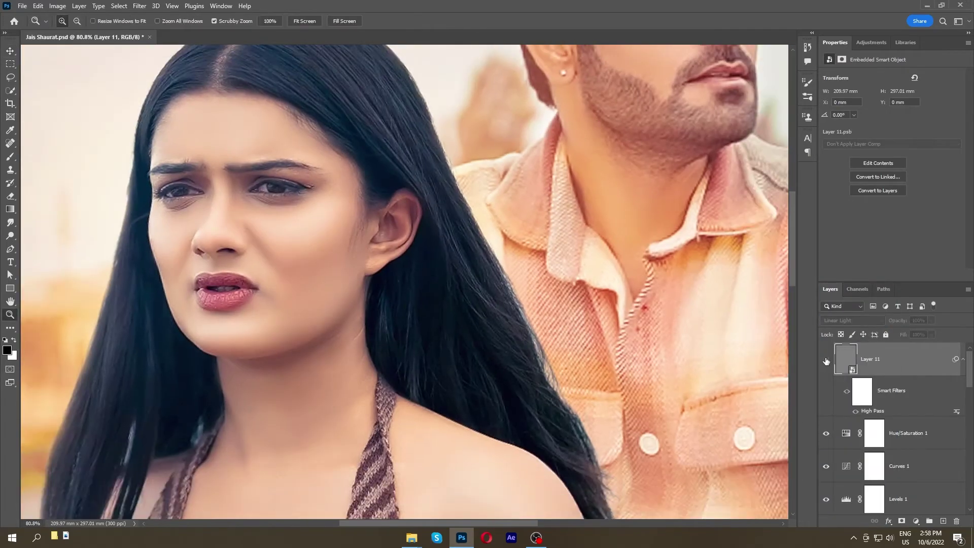
key(ctrl+0)
key(v)
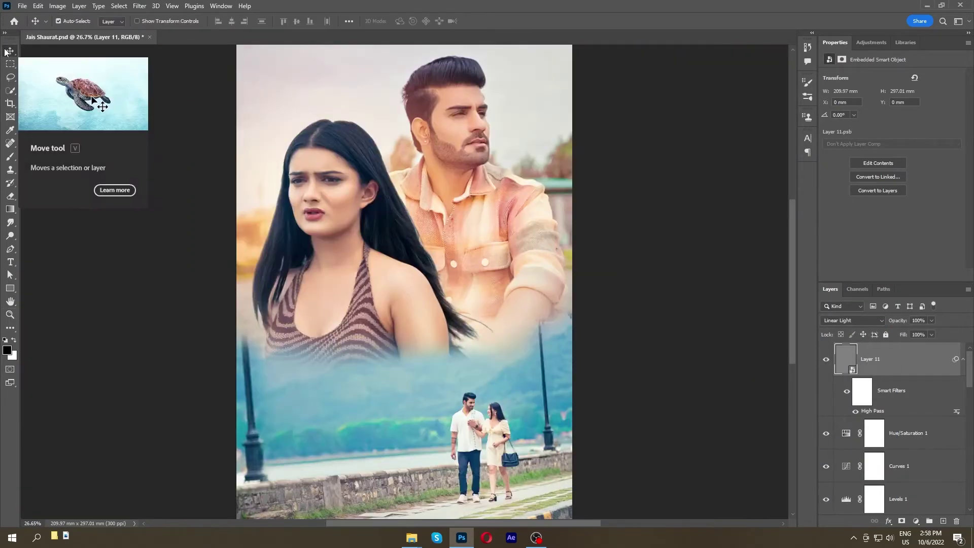
key(ctrl+s)
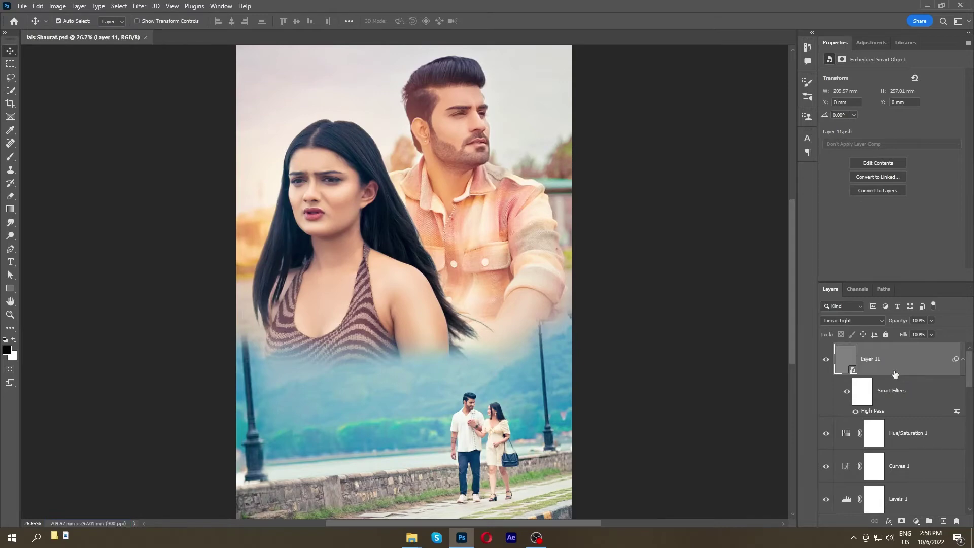
click(916, 521)
Add a purple-to-yellow Gradient Map in Soft Light at about 16% opacity
click(919, 507)
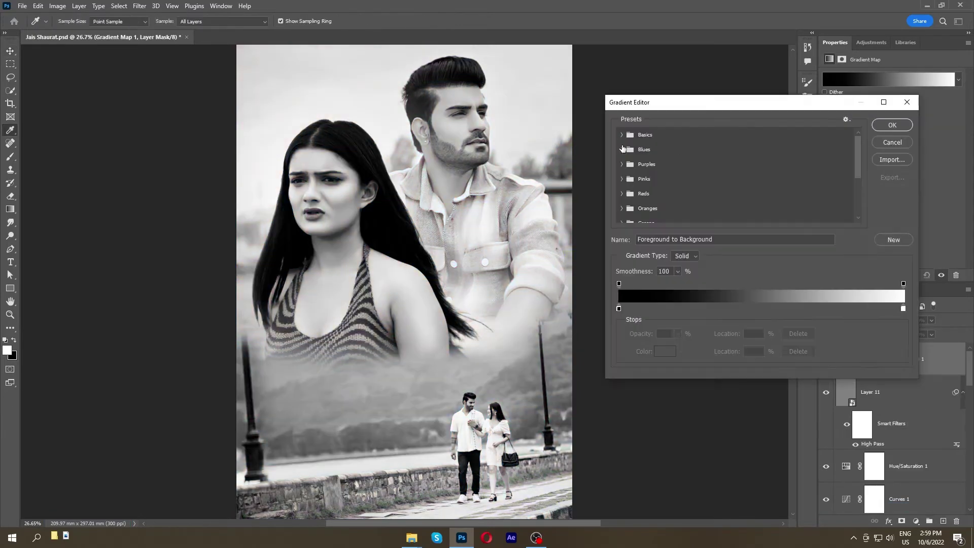
click(630, 165)
click(659, 183)
click(891, 132)
click(853, 320)
click(892, 387)
drag(897, 321, 168, 287)
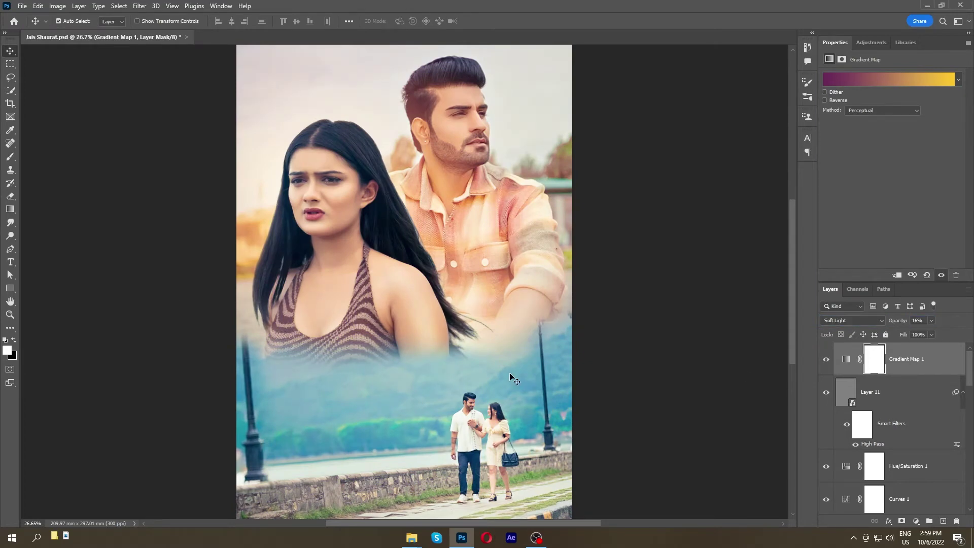
Try a new neutral grey Overlay layer, then delete it
key(ctrl+shift+alt+n)
key(shift+F5)
key(Return)
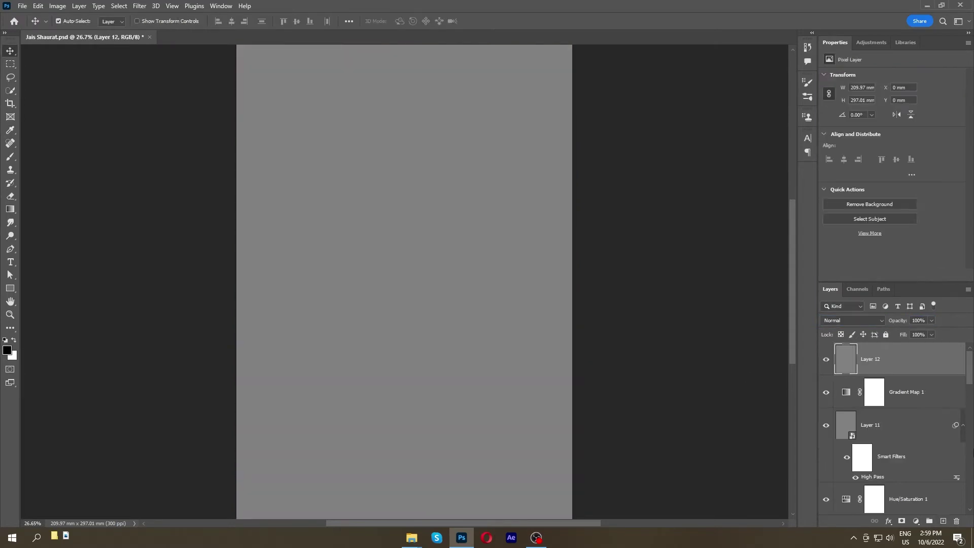
click(852, 321)
click(857, 394)
key(z)
click(956, 521)
Add a white Solid Color fill layer and split its Underlying Layer blend slider
key(h)
click(916, 521)
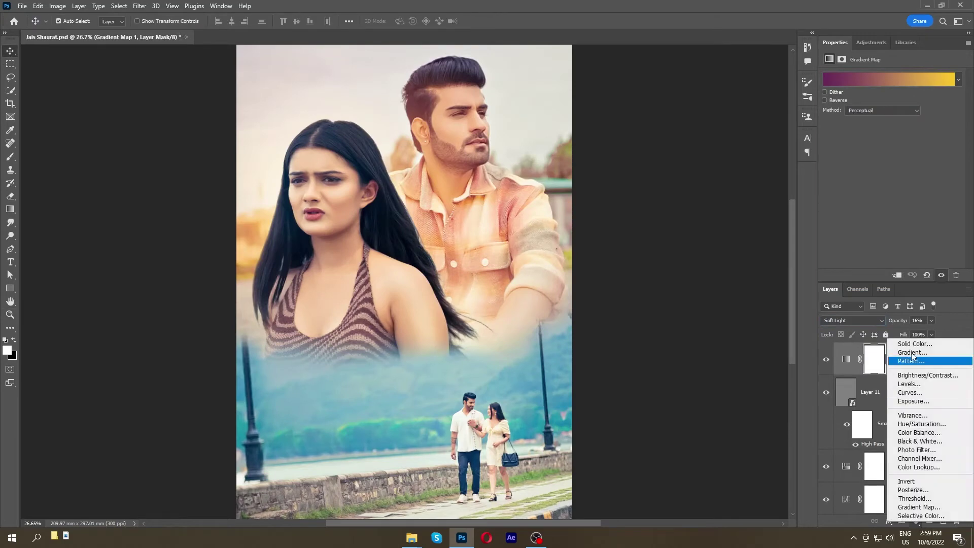
click(893, 341)
click(898, 160)
double_click(928, 359)
drag(709, 270, 800, 270)
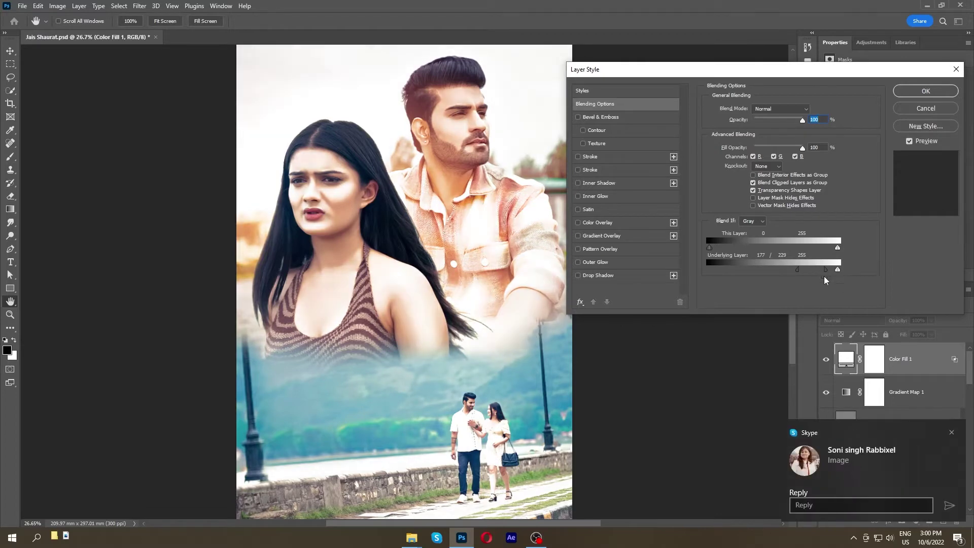
Fine-tune the Underlying Layer split and blend the white fill in Soft Light
drag(823, 269, 825, 270)
click(780, 109)
click(771, 244)
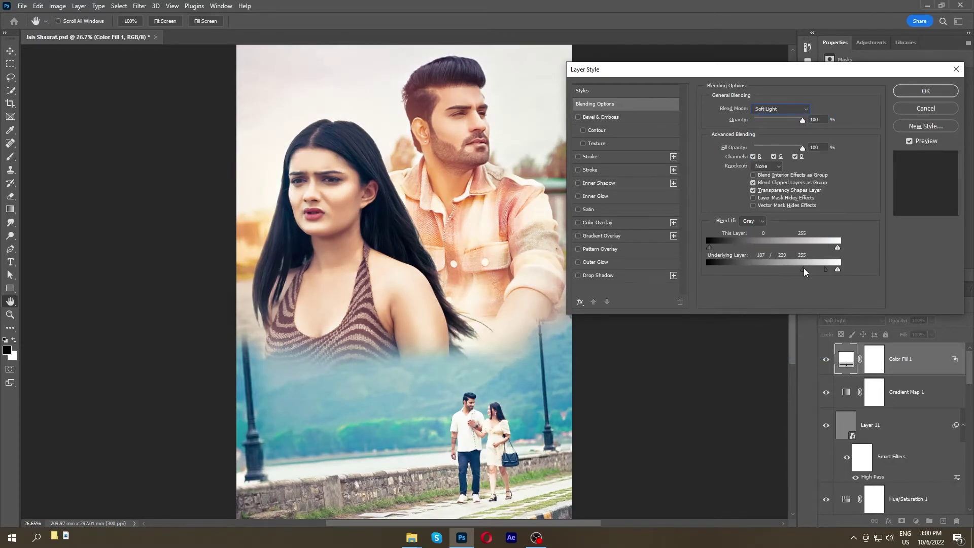
click(926, 91)
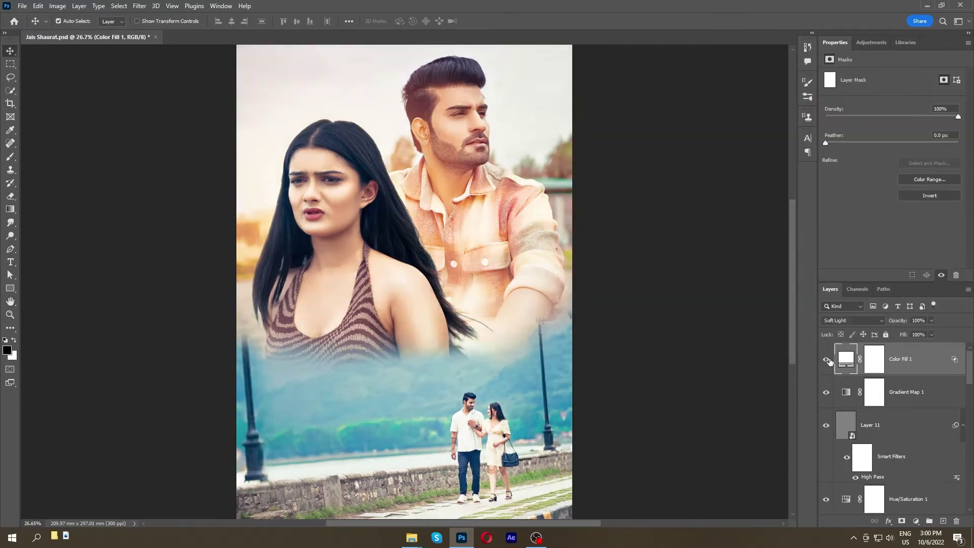
Invert the fill's mask to black and paint white over the woman's cheek, neck and shoulders
click(874, 359)
key(x)
key(ctrl+i)
key(v)
scroll(353, 204, up, 3)
scroll(353, 204, up, 2)
scroll(354, 204, up, 1)
key(b)
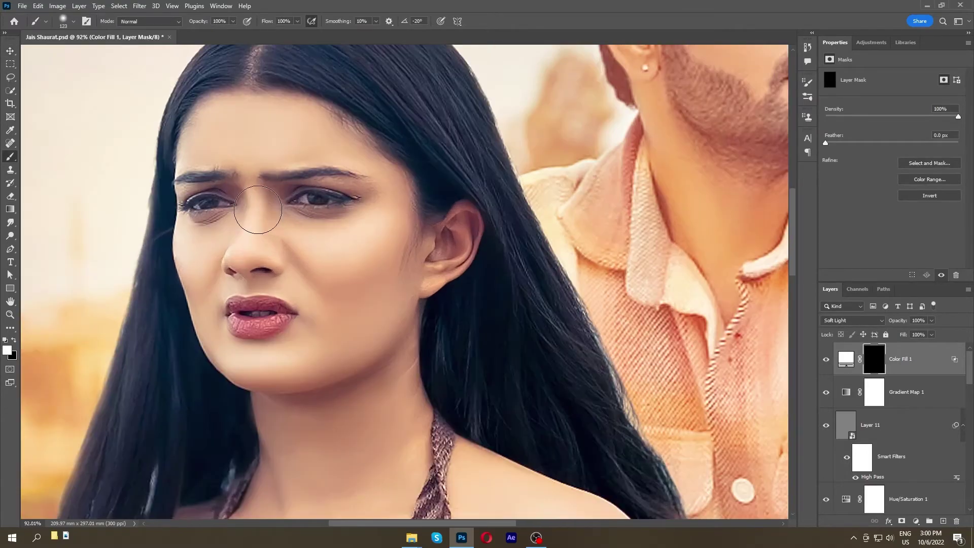
drag(352, 239, 355, 320)
drag(355, 355, 409, 217)
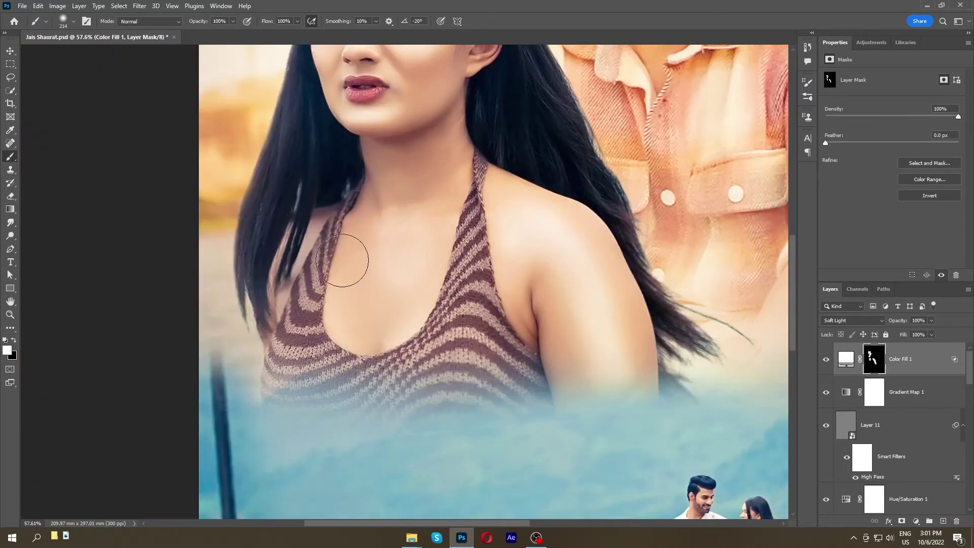
Lower the white fill's opacity to 40% and fit the whole poster in view
scroll(447, 362, down, 3)
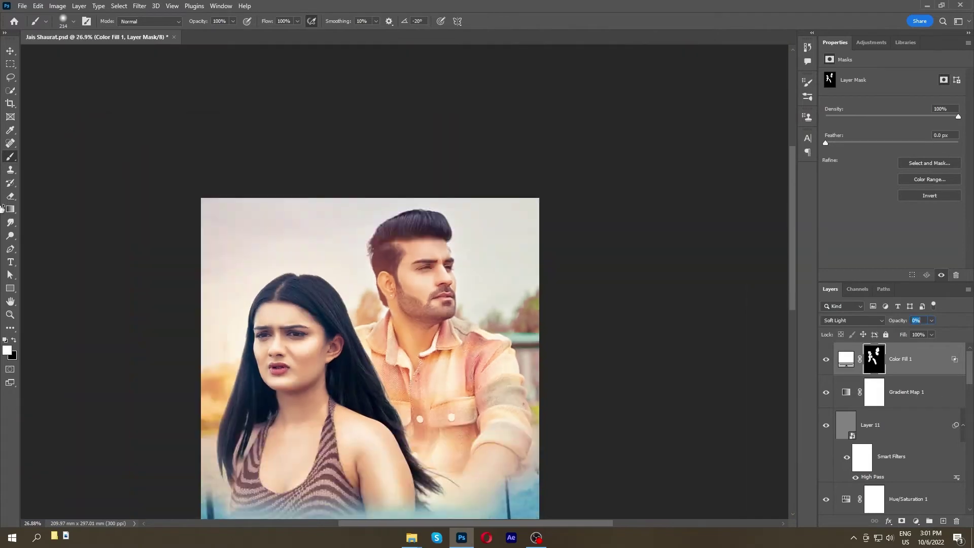
drag(931, 320, 930, 333)
key(alt+shift)
key(ctrl+0)
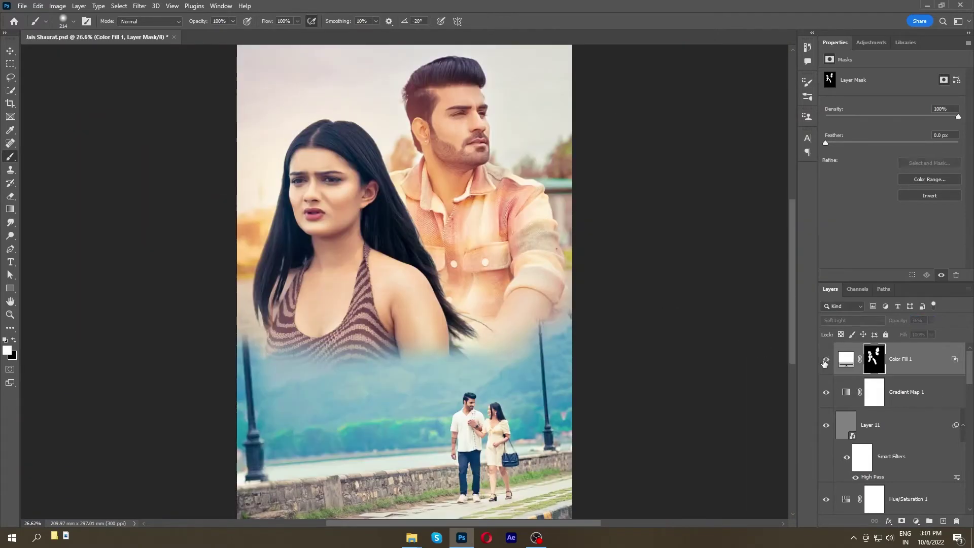
click(11, 51)
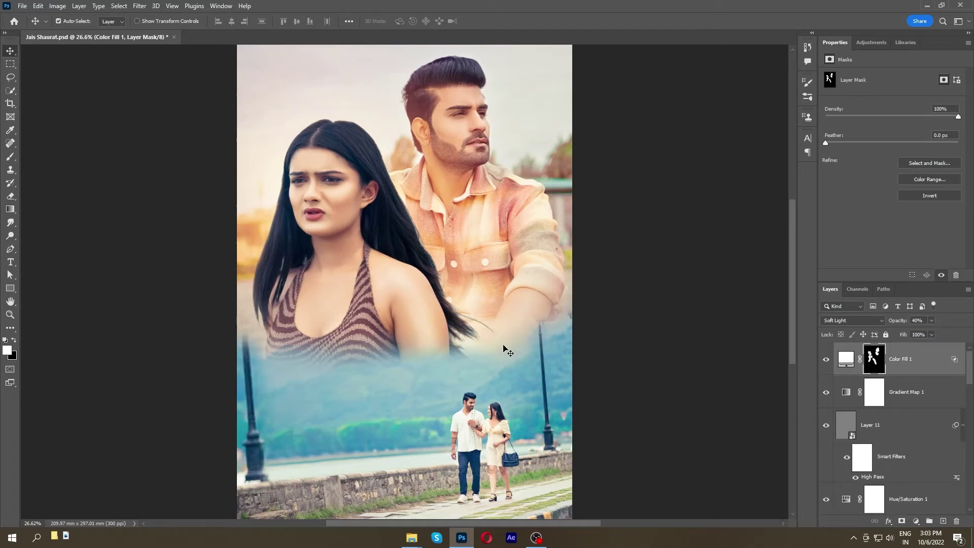
Stamp visible layers into a new layer and adjust Camera Raw contrast, highlights and shadows
key(ctrl+shift+alt+e)
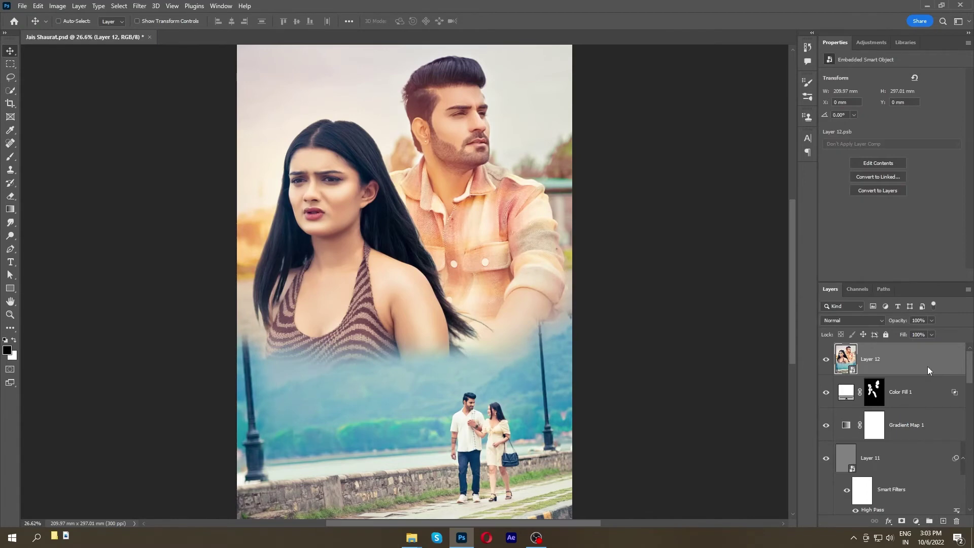
key(ctrl+shift+a)
click(752, 156)
drag(804, 252, 807, 252)
mouse_move(804, 268)
mouse_down()
mouse_move(788, 283)
mouse_move(806, 298)
mouse_move(803, 313)
mouse_up()
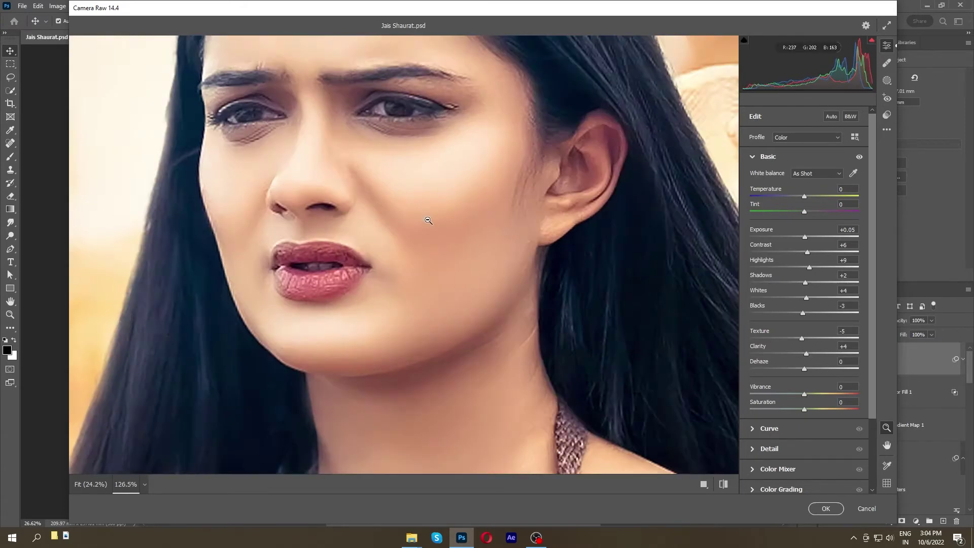
click(753, 157)
Darken the lights on the tone curve, reduce aqua saturation and boost the blues
click(769, 176)
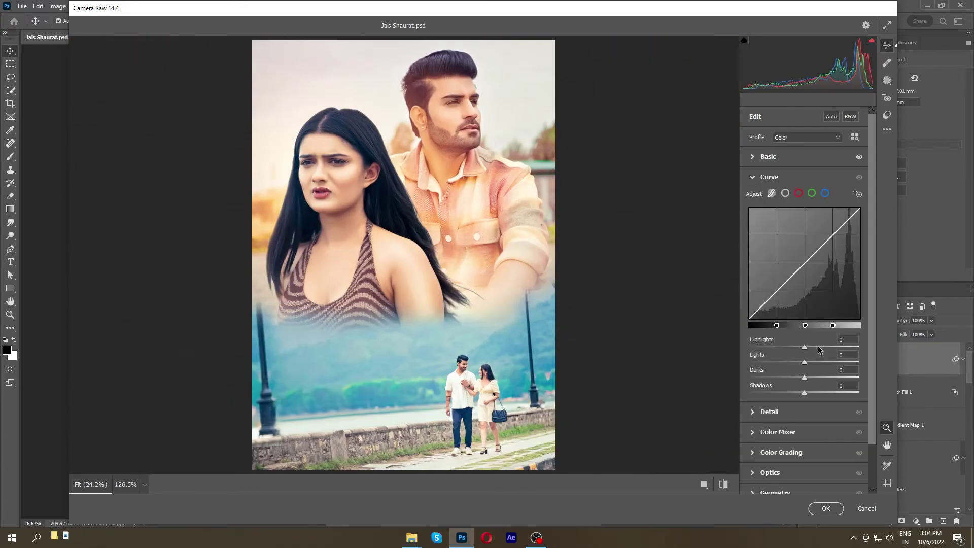
drag(805, 363, 810, 396)
click(861, 177)
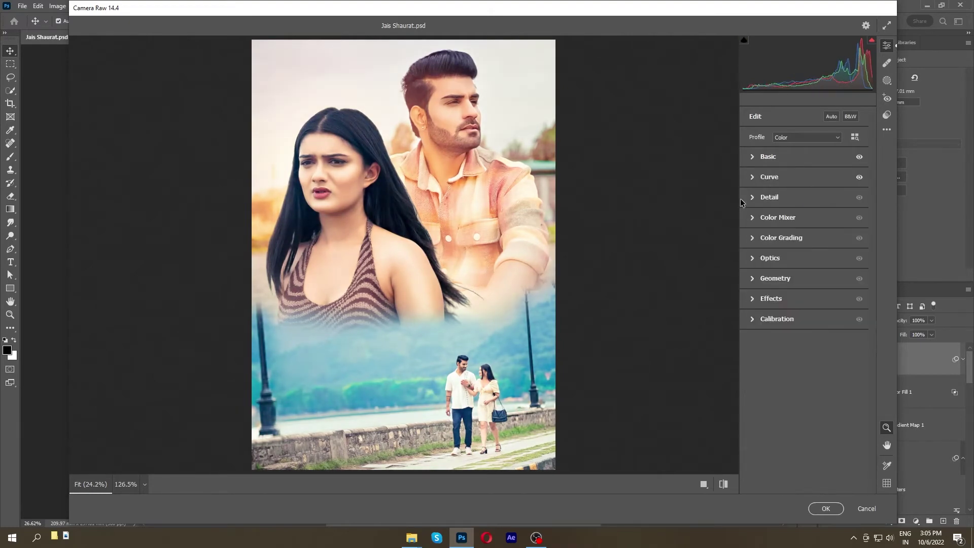
click(842, 197)
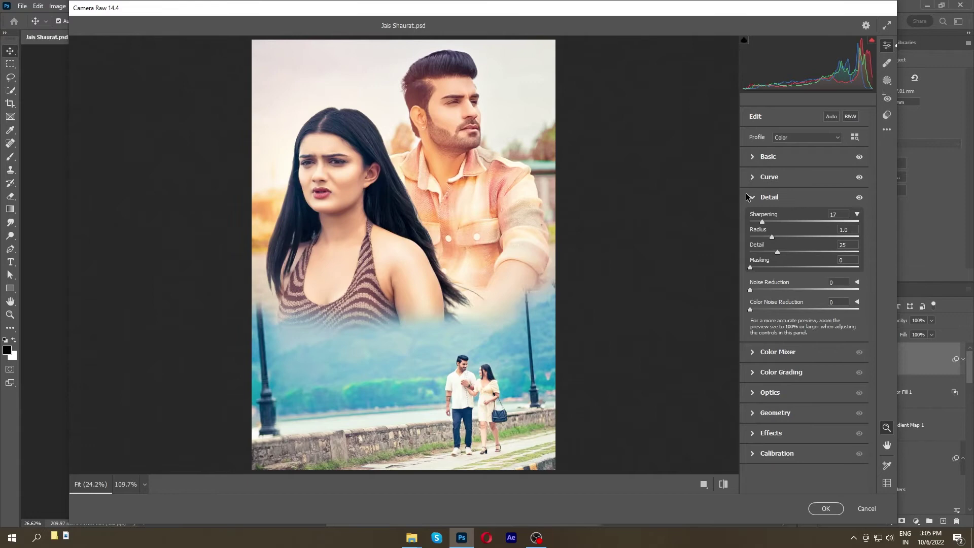
click(791, 197)
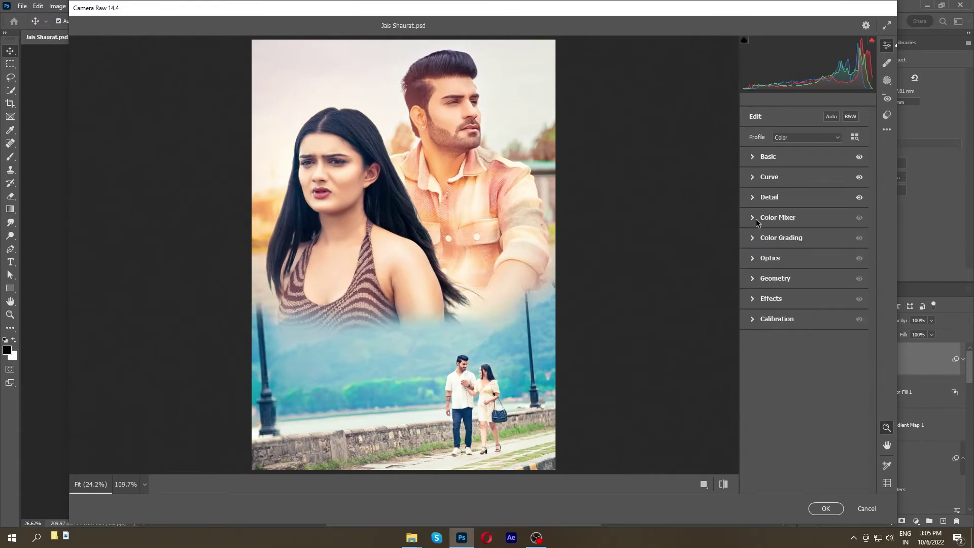
click(792, 217)
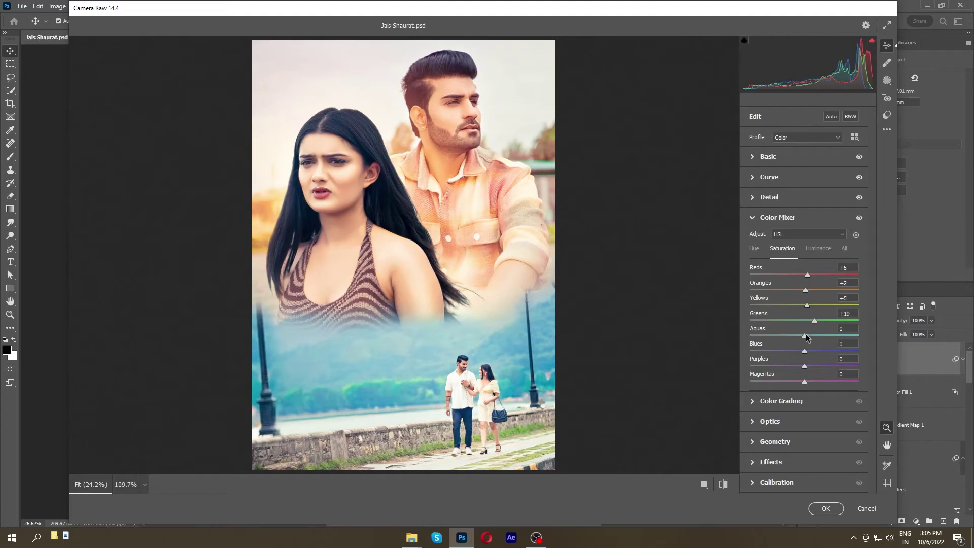
mouse_move(829, 336)
mouse_down()
mouse_move(807, 335)
mouse_move(811, 351)
mouse_up()
click(756, 217)
Try a purple midtone colour grade, then turn colour grading off
click(760, 237)
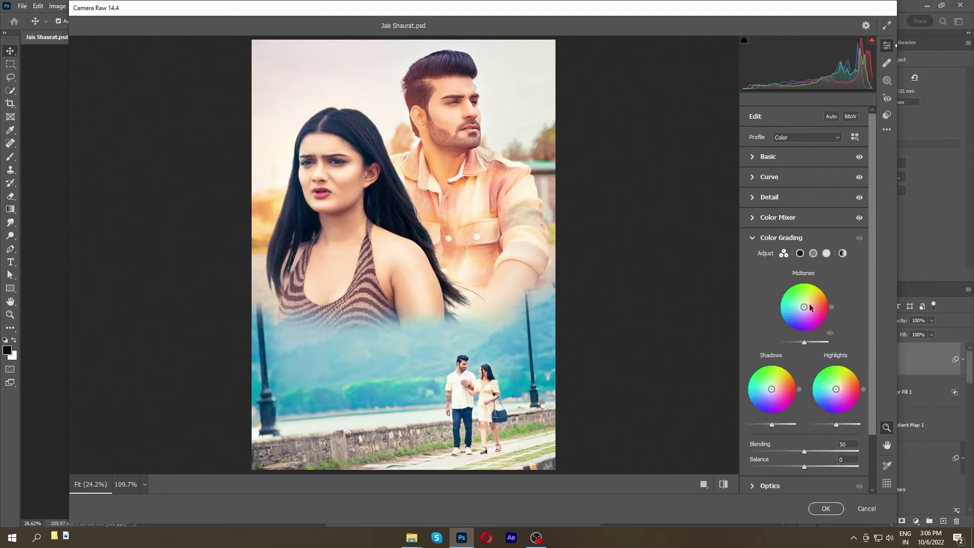
drag(794, 290, 811, 357)
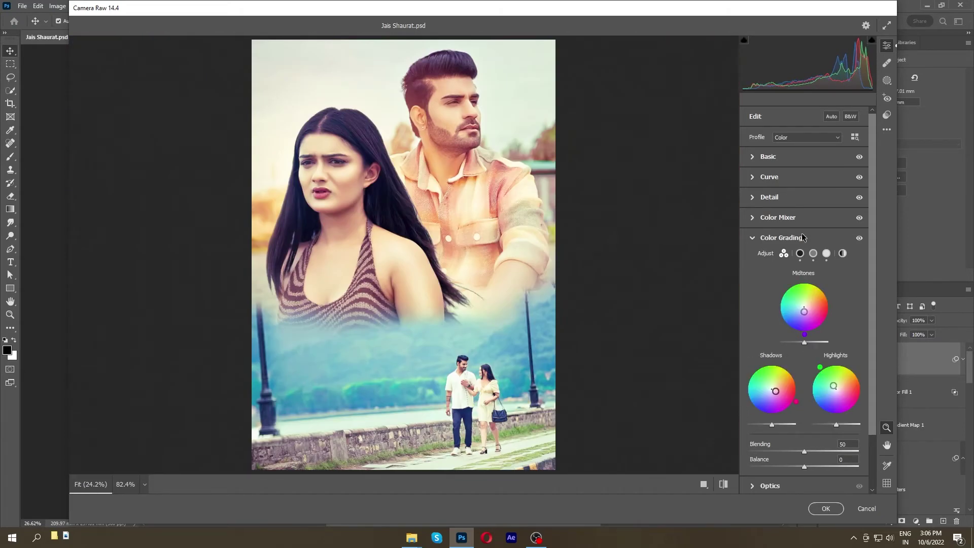
click(860, 238)
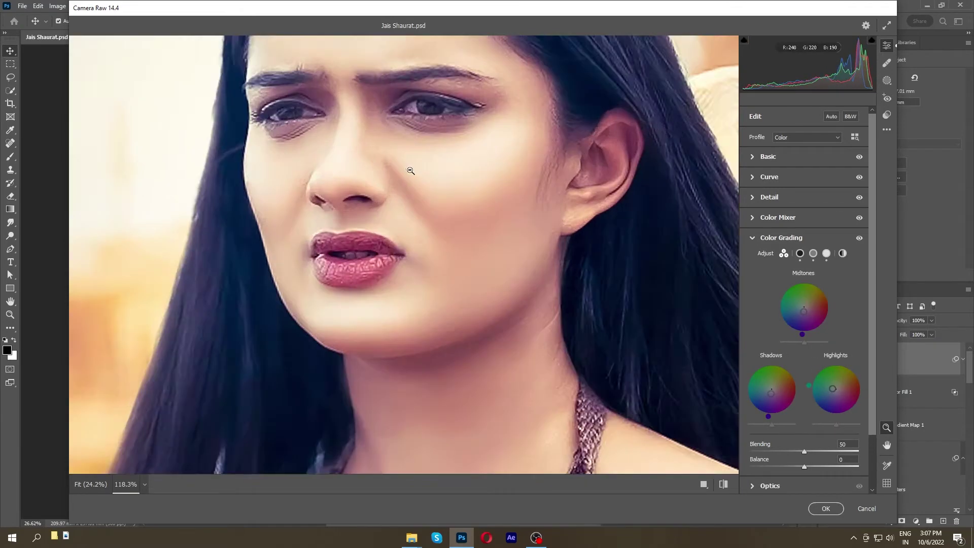
click(781, 238)
Reset grain to zero, raise blue primary saturation in Calibration, and apply Camera Raw
click(770, 299)
drag(754, 323, 794, 343)
double_click(759, 323)
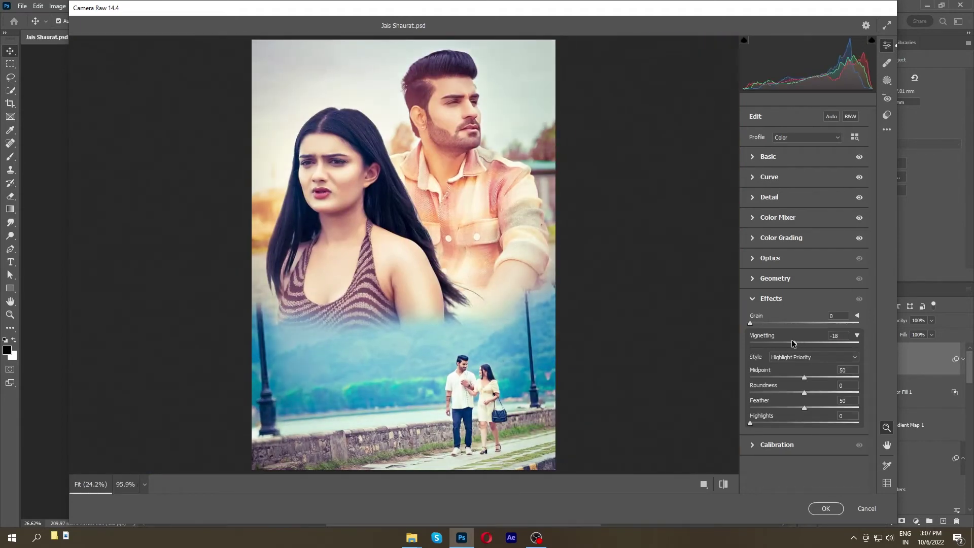
click(776, 444)
drag(802, 484, 814, 485)
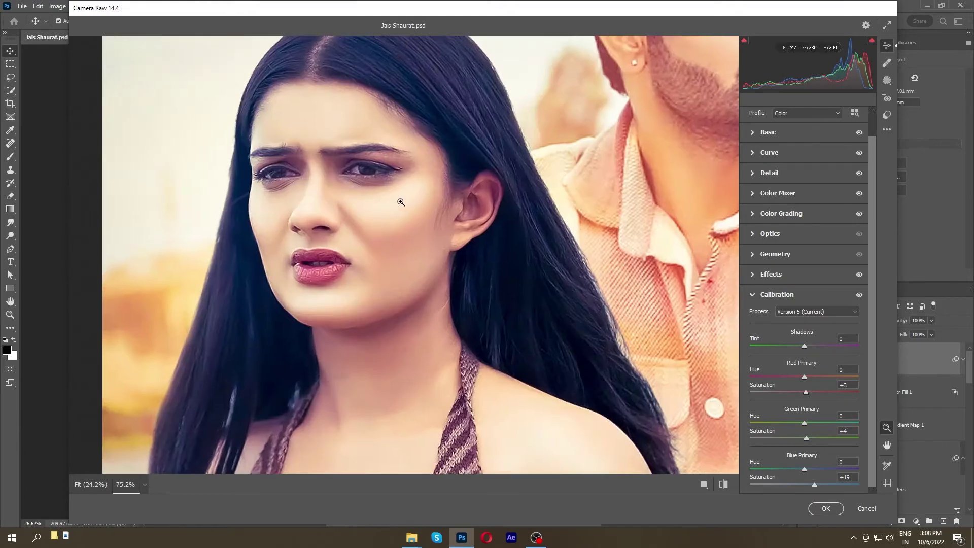
click(826, 509)
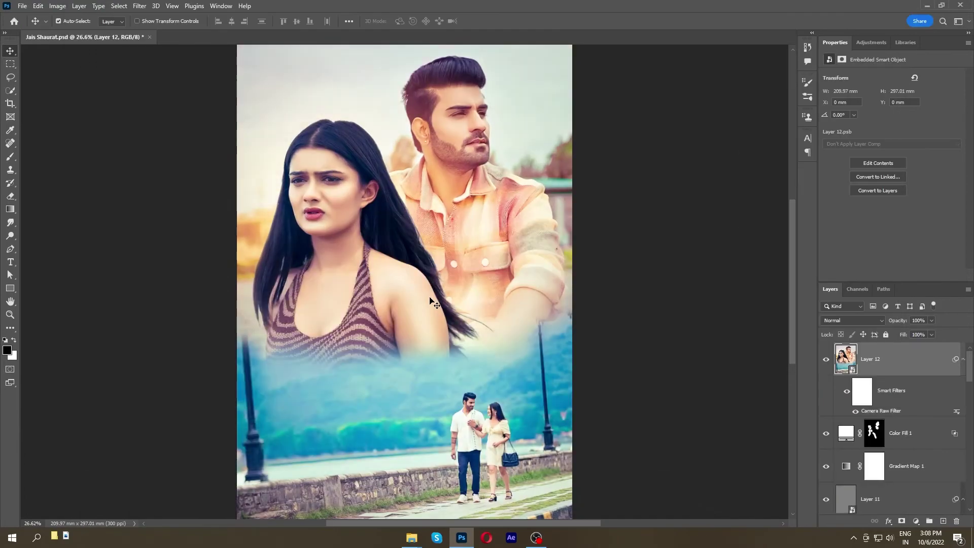
Toggle Layer 12's visibility to compare the poster with and without the grade
click(825, 359)
click(826, 359)
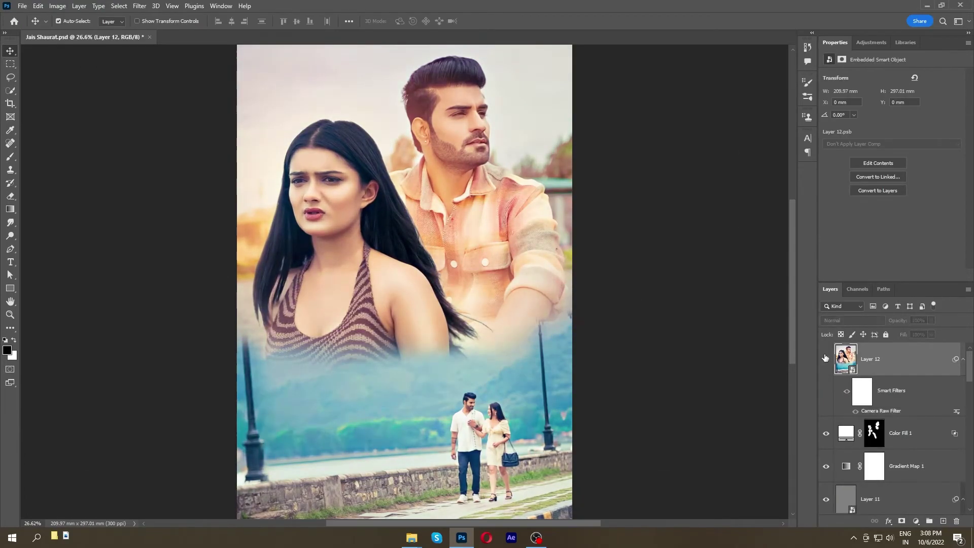
key(z)
key(v)
click(825, 359)
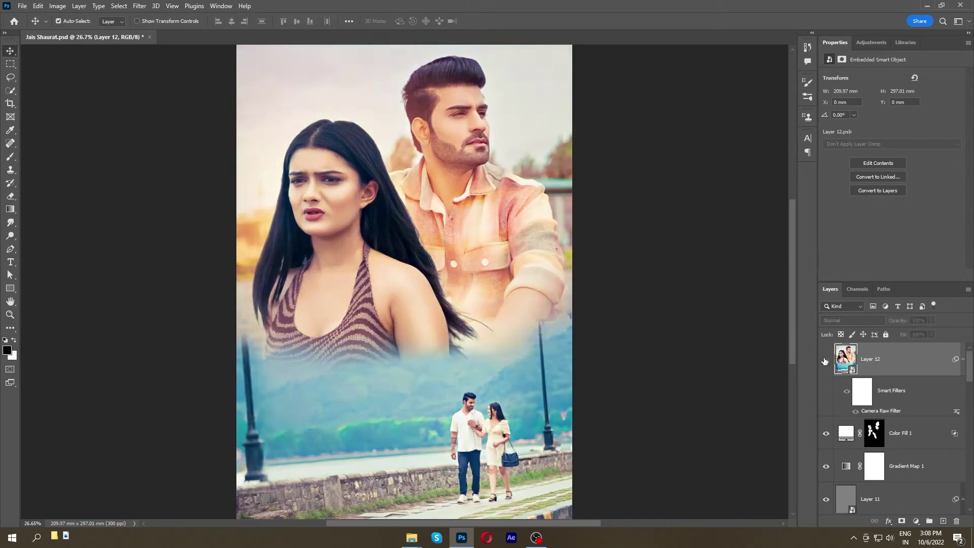
click(825, 359)
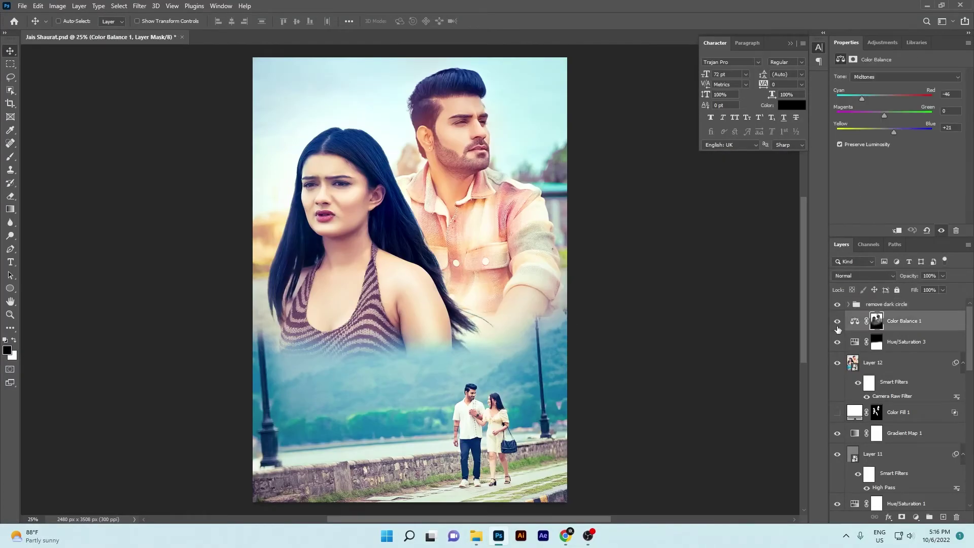
Hide the 'remove dark circle' group and graded layer, then add a mask to Layer 8
click(837, 304)
click(837, 362)
scroll(893, 405, down, 3)
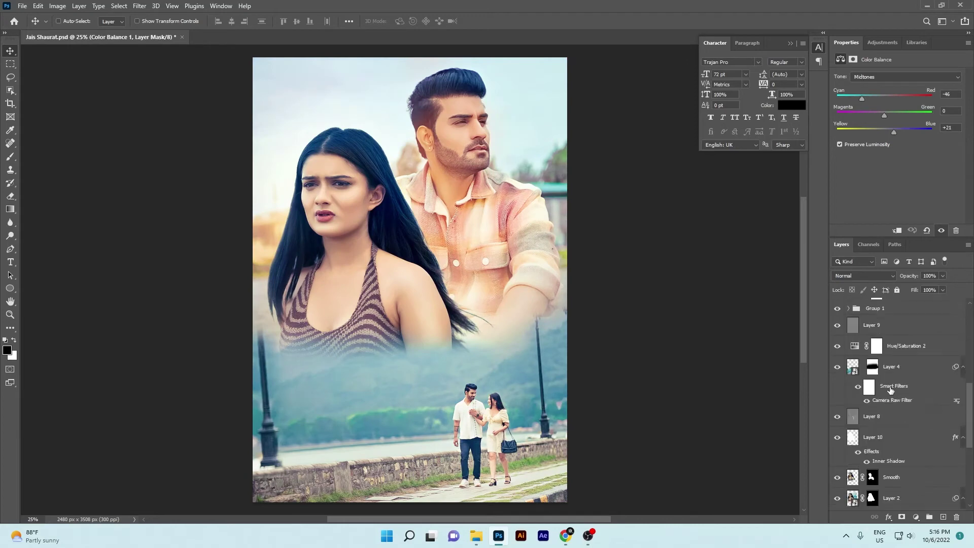
scroll(893, 406, down, 3)
scroll(499, 325, up, 3)
scroll(499, 324, down, 1)
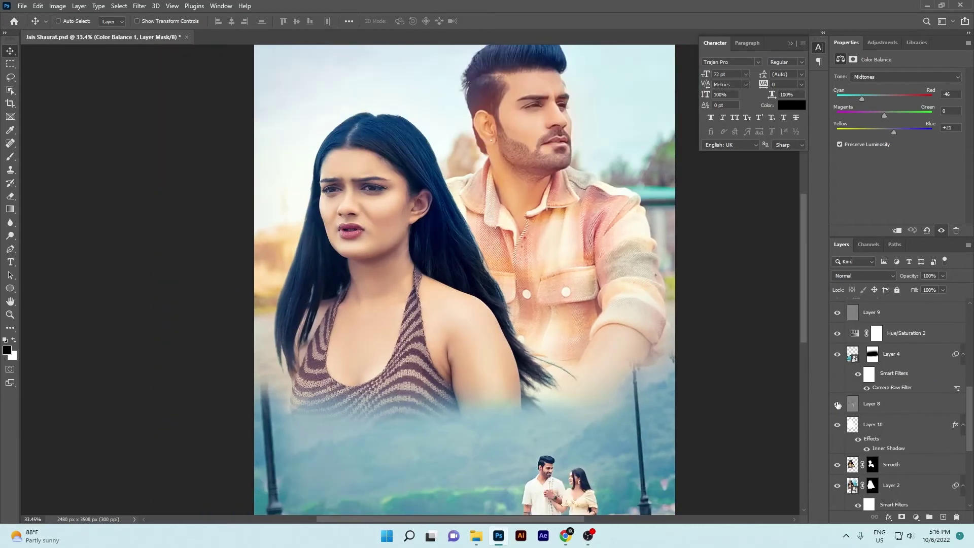
click(872, 405)
key(b)
click(902, 517)
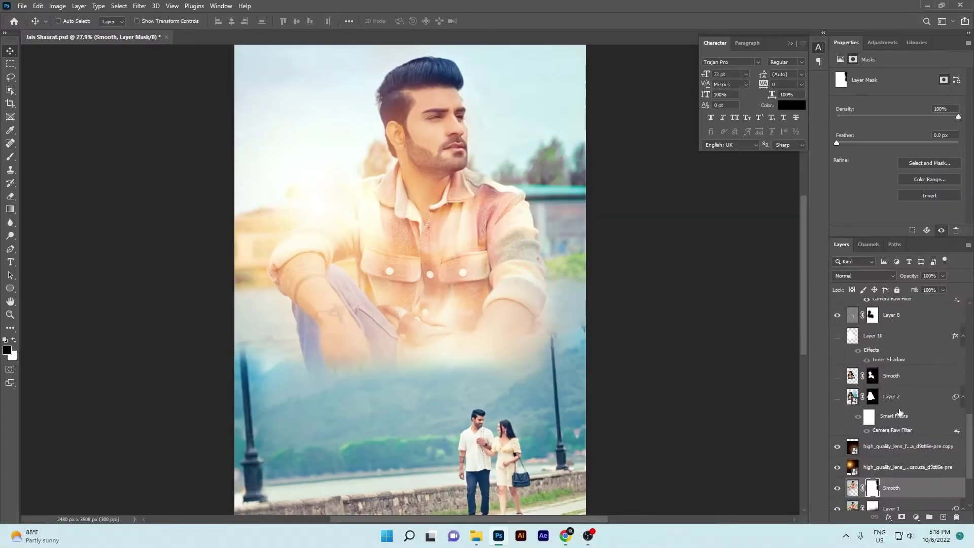
Turn the Gradient Map adjustment back on and select it
scroll(826, 318, up, 2)
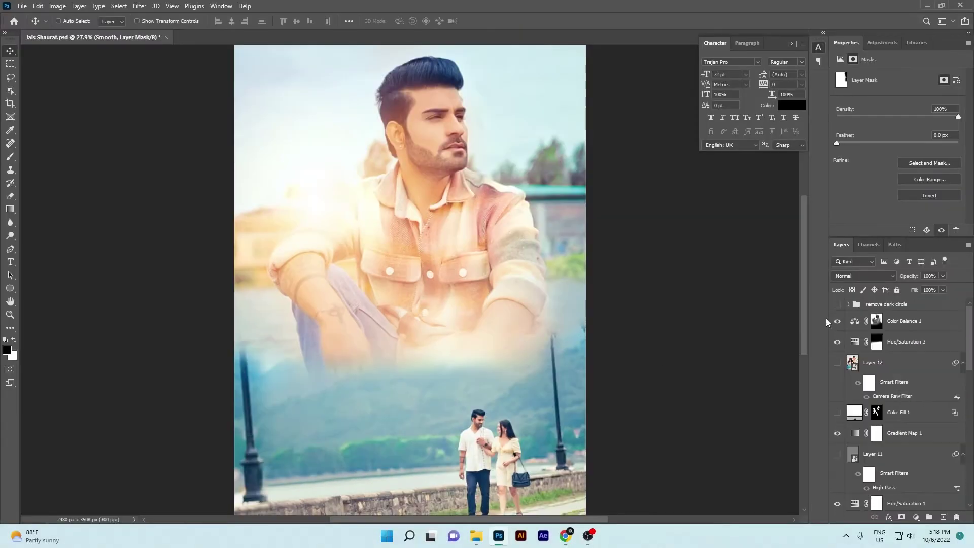
click(837, 433)
click(919, 433)
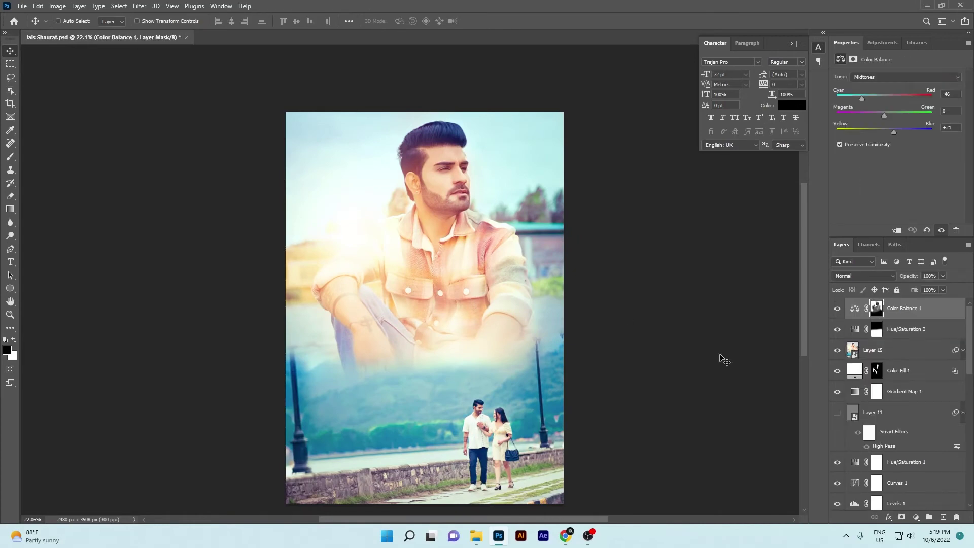
scroll(533, 265, up, 1)
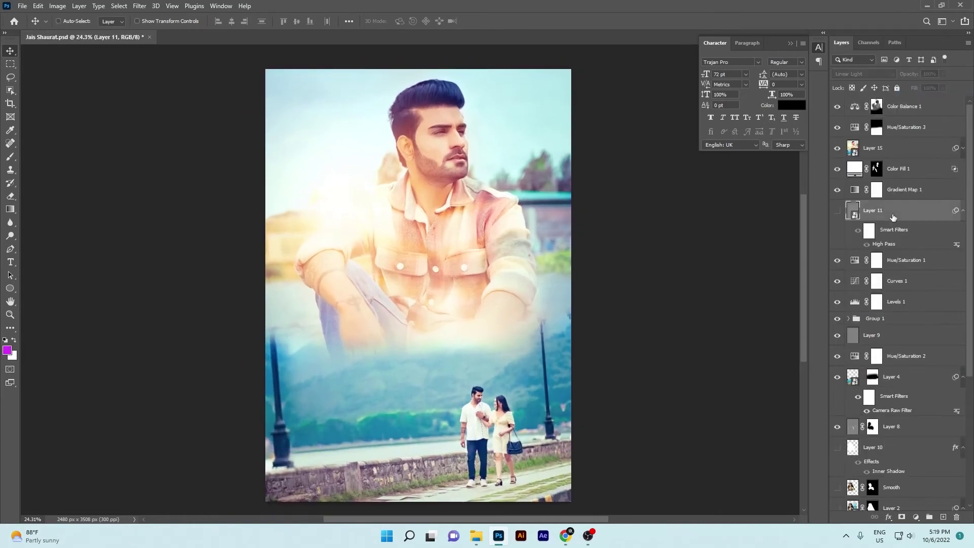
Stamp visible layers, apply High Pass, and blend the sharpening layer in Linear Light
key(ctrl+shift+alt+e)
click(140, 5)
click(284, 213)
click(539, 127)
click(862, 73)
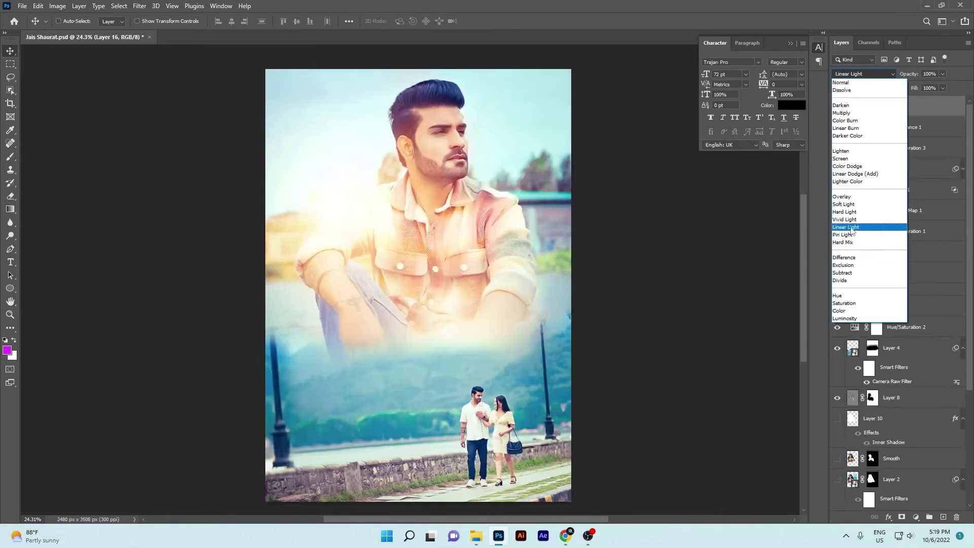
click(853, 227)
scroll(673, 317, down, 1)
Delete all hidden layers
click(79, 6)
click(203, 71)
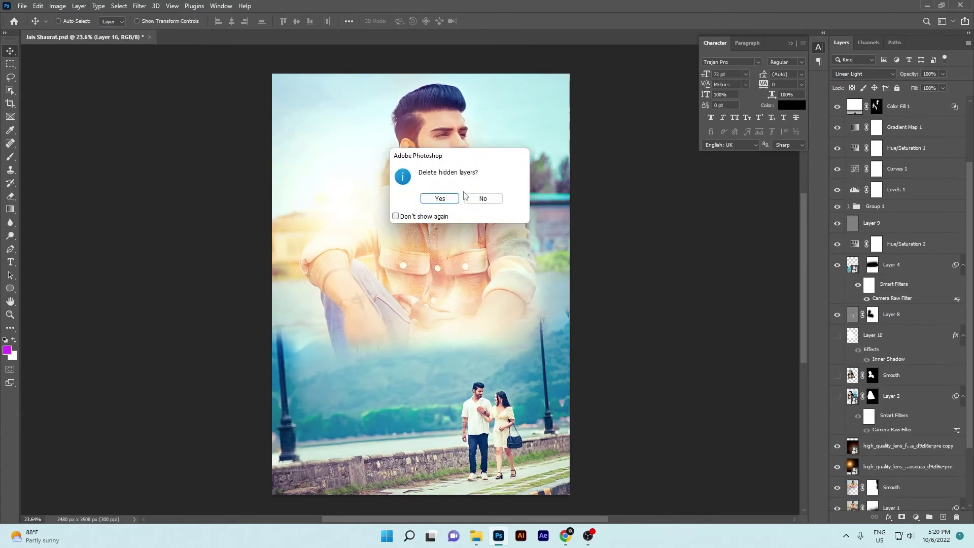
click(435, 197)
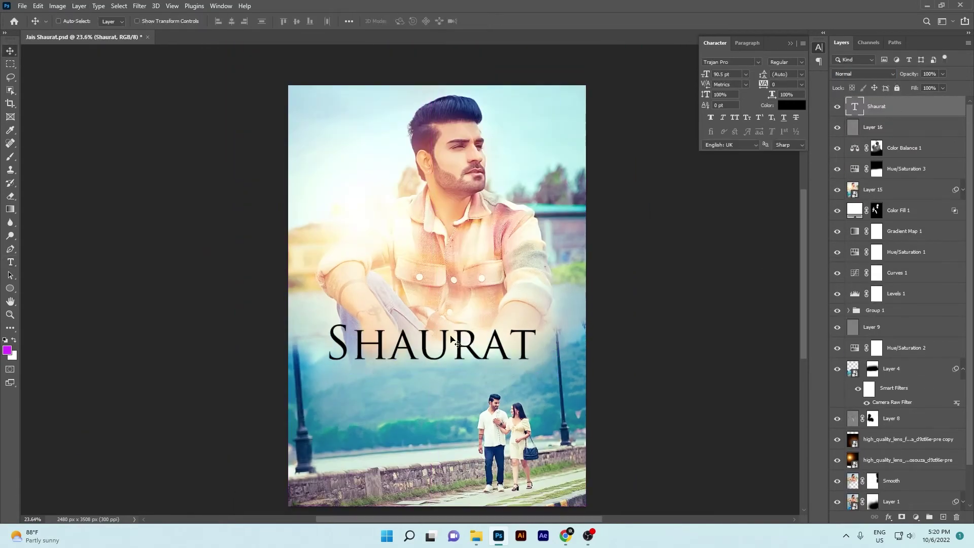
Preview script fonts on the title, then keep Trajan Pro
click(731, 62)
text(script)
key(Down)
key(Down)
key(Down)
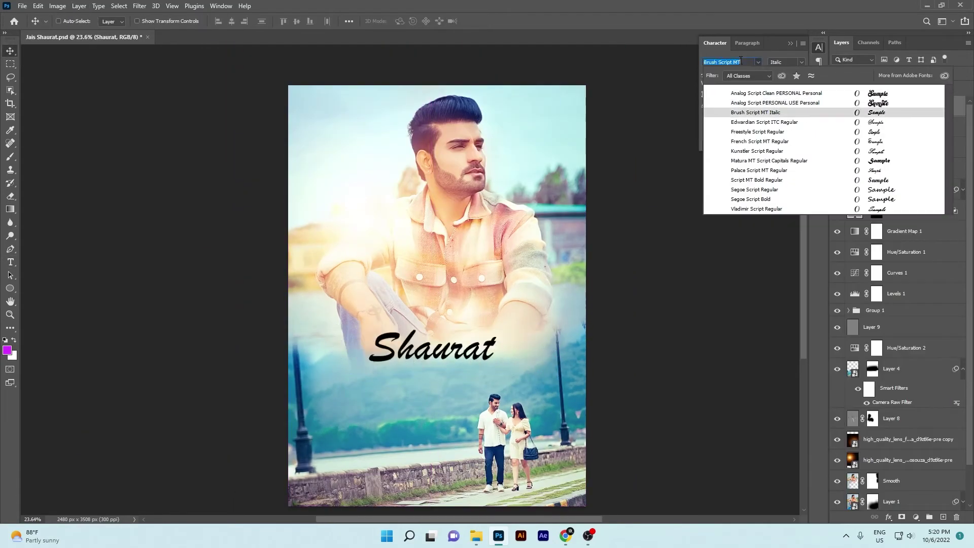
key(Down)
key(Down)
key(Down)
key(Down)
key(Down)
key(Down)
key(Down)
key(Down)
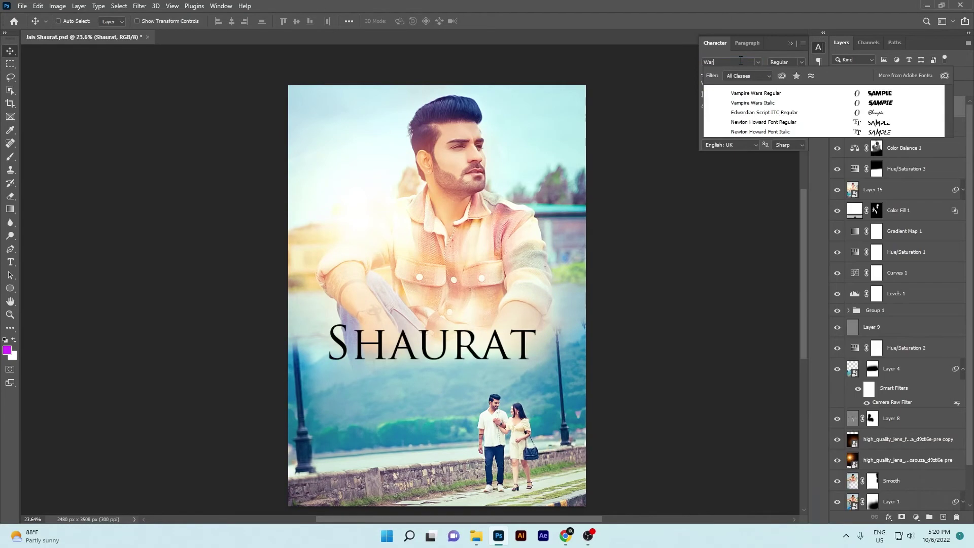
key(Return)
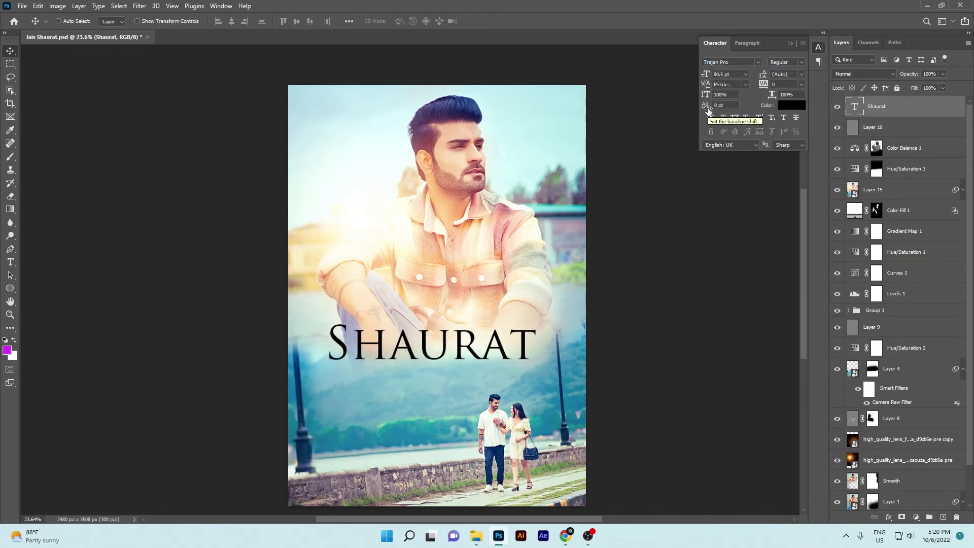
drag(477, 331, 487, 358)
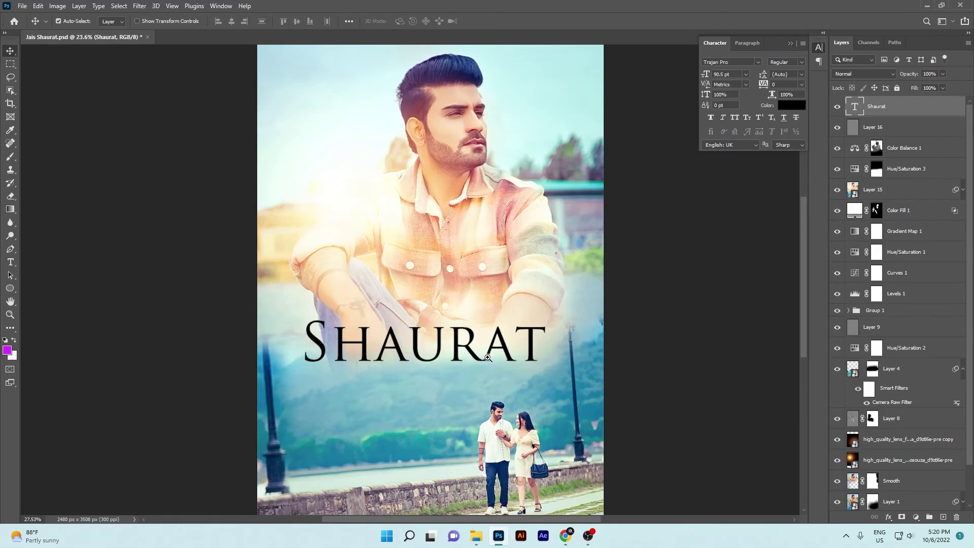
Search for dafont in the web browser and open dafont.com
click(568, 537)
text(dafont)
key(Return)
click(174, 185)
Open the Western font category on dafont and scroll through the results
click(101, 183)
scroll(366, 280, down, 10)
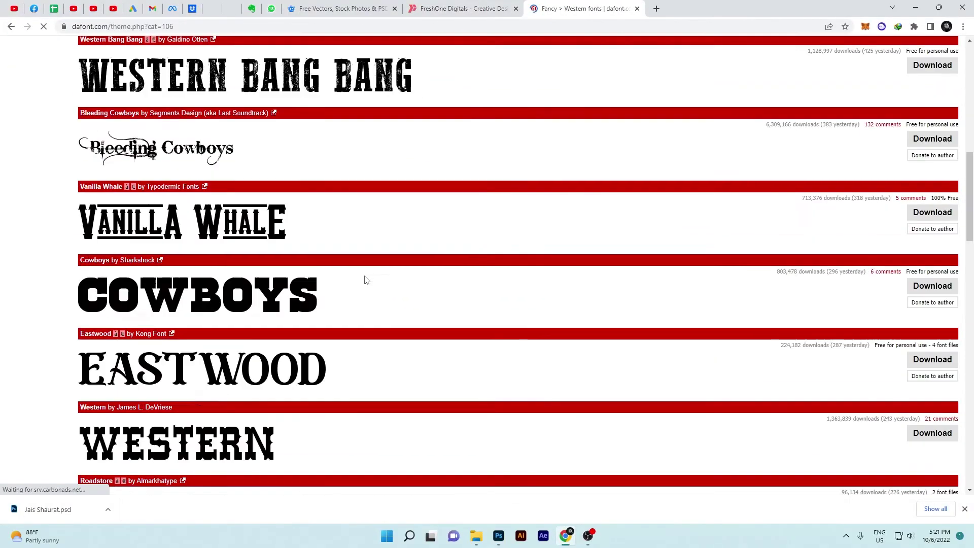
scroll(367, 281, down, 5)
scroll(350, 277, down, 10)
scroll(355, 278, down, 10)
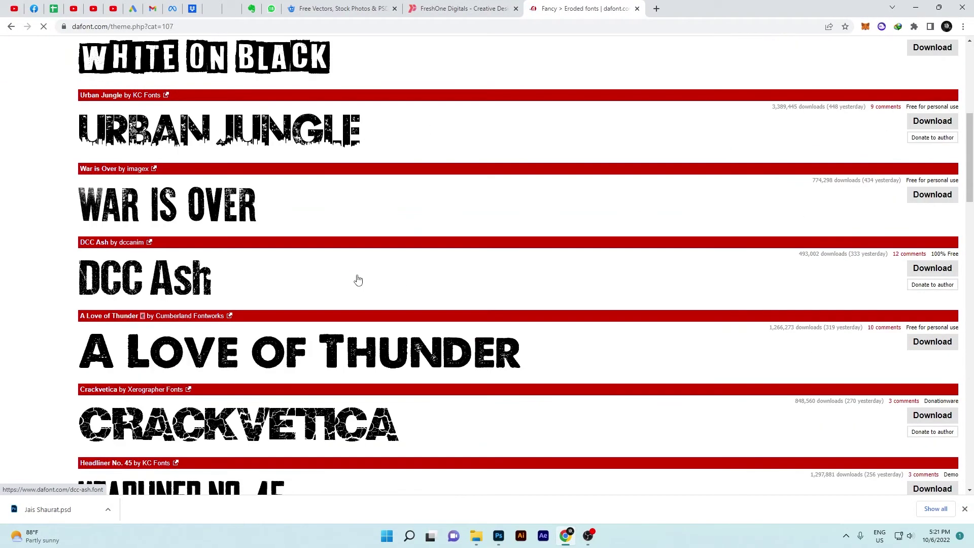
scroll(358, 280, down, 6)
scroll(355, 277, down, 9)
scroll(354, 276, down, 5)
scroll(355, 276, down, 7)
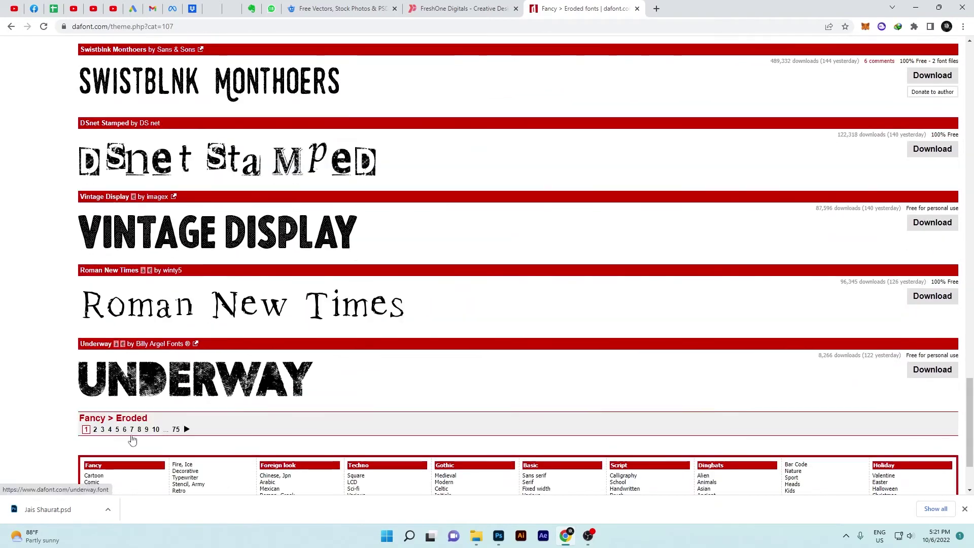
Browse another page of Eroded fonts and then the Distorted category
click(131, 432)
scroll(371, 338, down, 5)
scroll(374, 342, down, 5)
scroll(374, 342, down, 5)
click(97, 474)
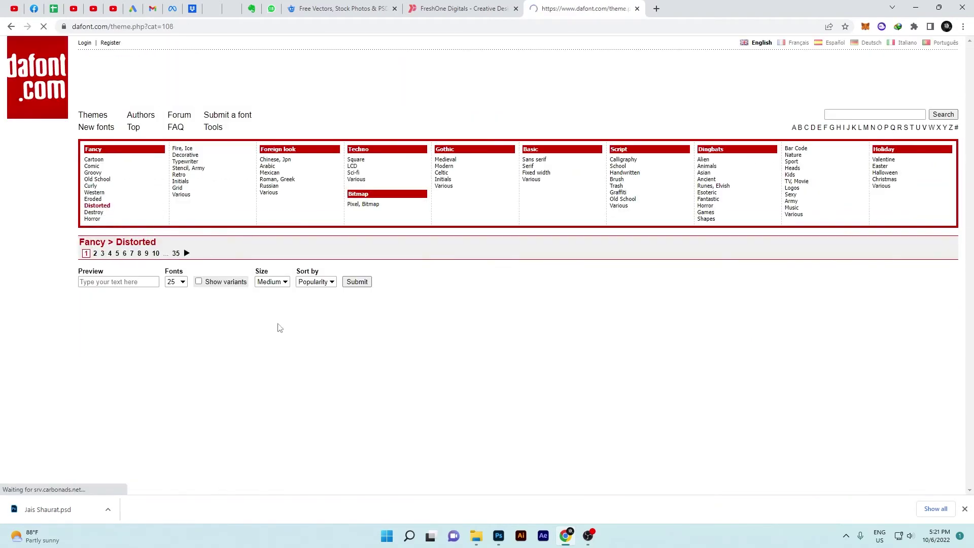
scroll(292, 348, down, 5)
scroll(326, 354, down, 10)
scroll(331, 354, down, 5)
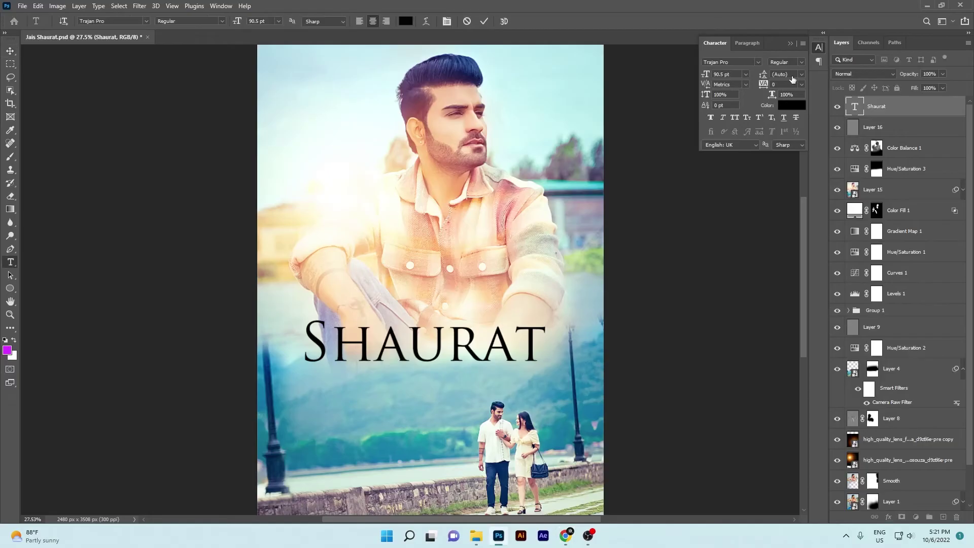
Enlarge the SHAURAT title to about 160 pt across the poster with Free Transform
key(ctrl+t)
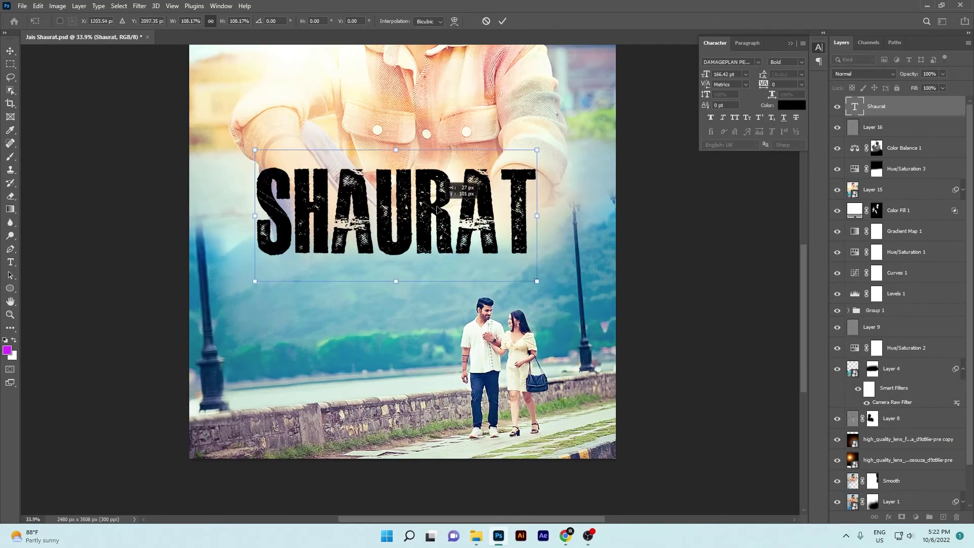
drag(484, 361, 525, 377)
key(Return)
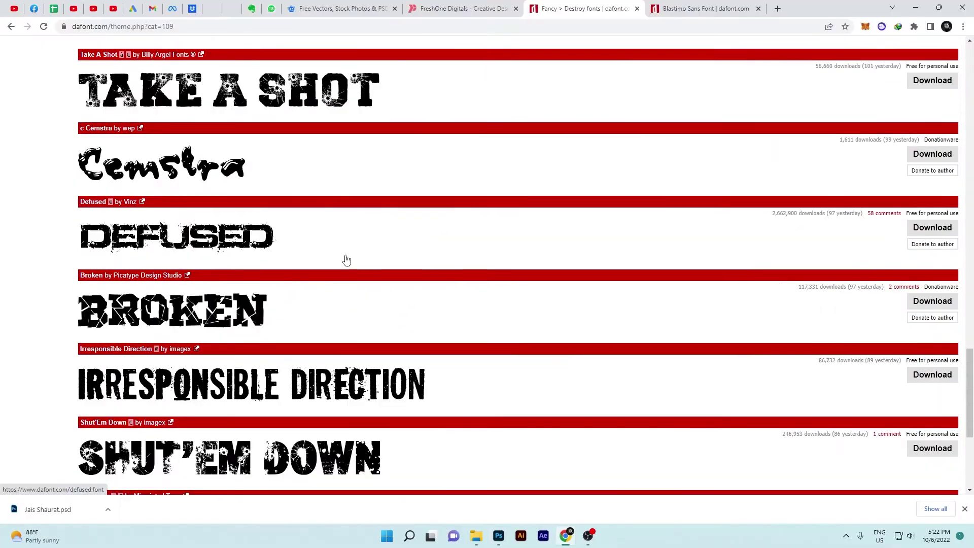
scroll(346, 260, down, 5)
Open dafont's Script font category, briefly checking back in Photoshop
click(100, 378)
scroll(299, 309, down, 10)
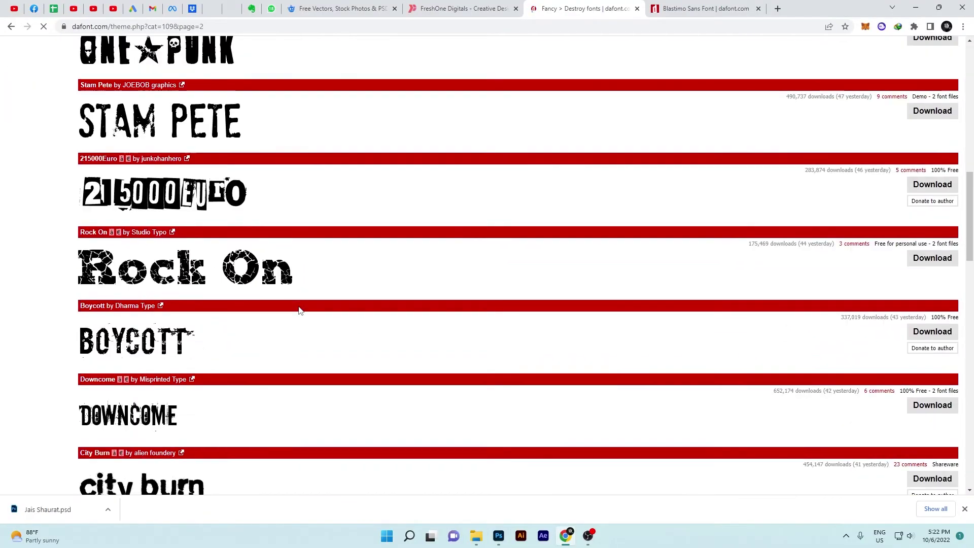
scroll(299, 309, down, 10)
scroll(378, 350, down, 10)
scroll(377, 350, up, 15)
click(620, 148)
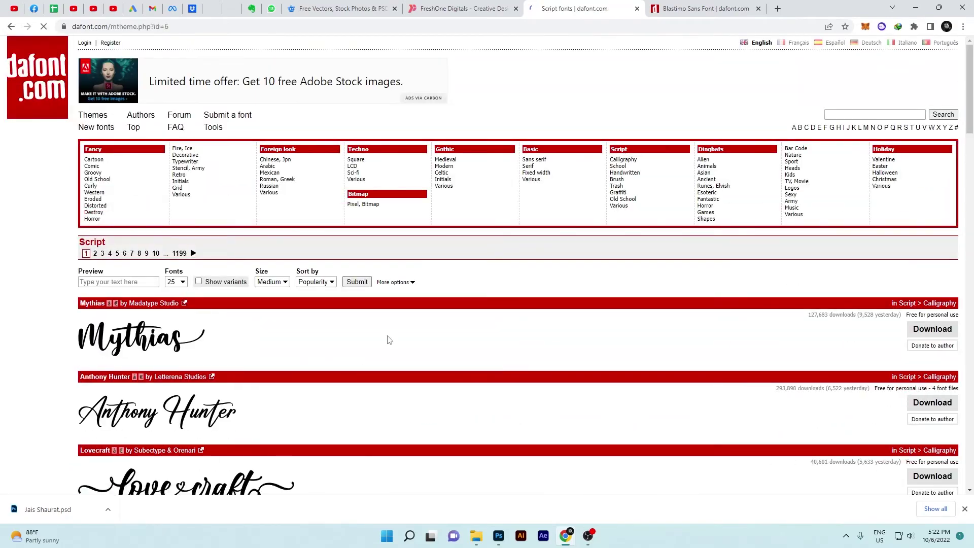
scroll(237, 367, down, 7)
click(498, 535)
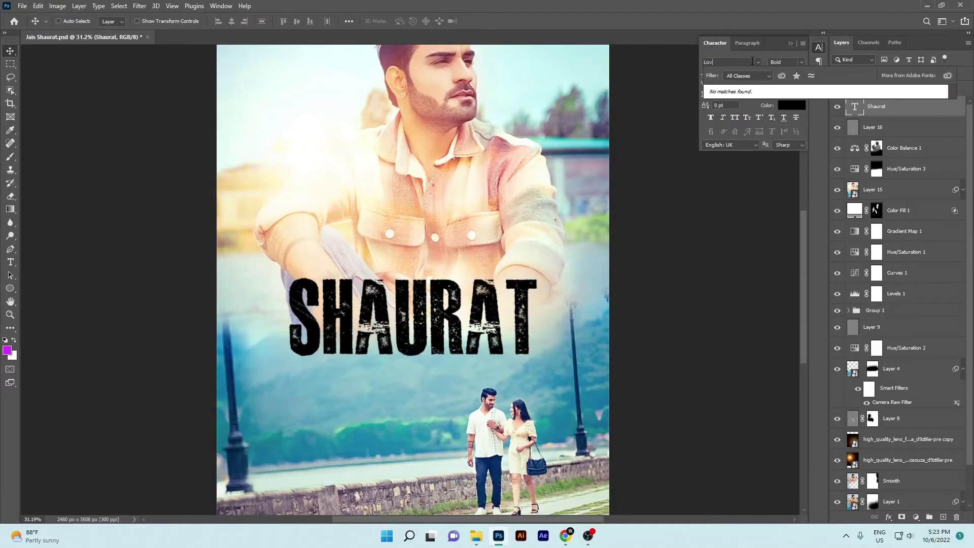
key(alt+Tab)
Download Billion Dreams from page 2 of the Script fonts and open the download
scroll(276, 340, down, 5)
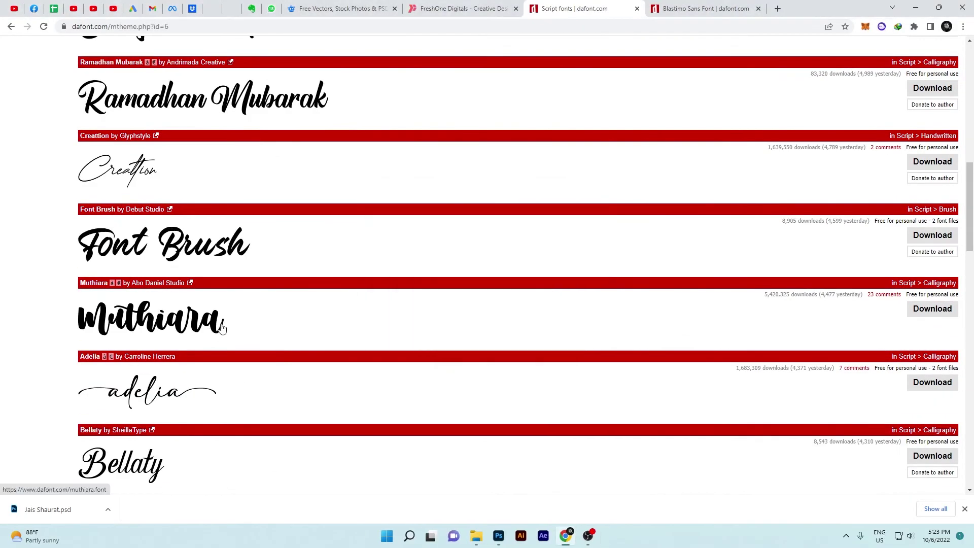
scroll(276, 339, down, 9)
scroll(327, 312, down, 6)
scroll(328, 312, down, 5)
scroll(327, 312, down, 5)
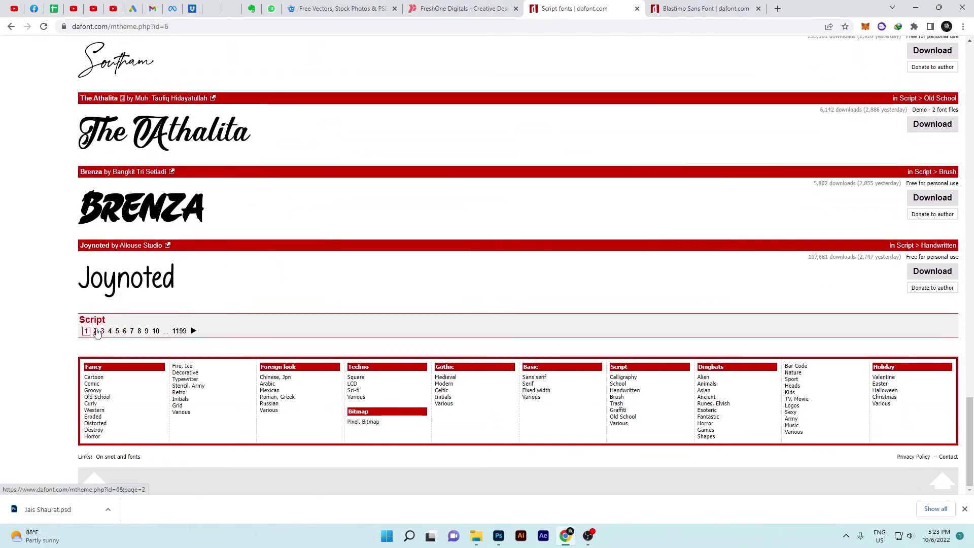
click(100, 271)
scroll(235, 326, down, 5)
scroll(147, 278, down, 6)
click(932, 253)
click(482, 311)
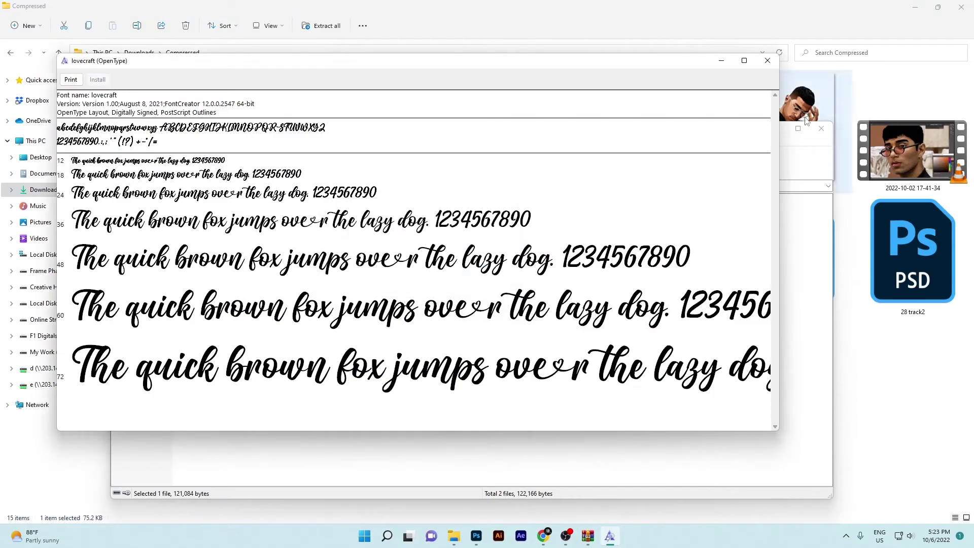
Install the Billion Dreams font from the downloaded billion_dreams archive
click(196, 185)
double_click(429, 127)
click(141, 241)
double_click(140, 240)
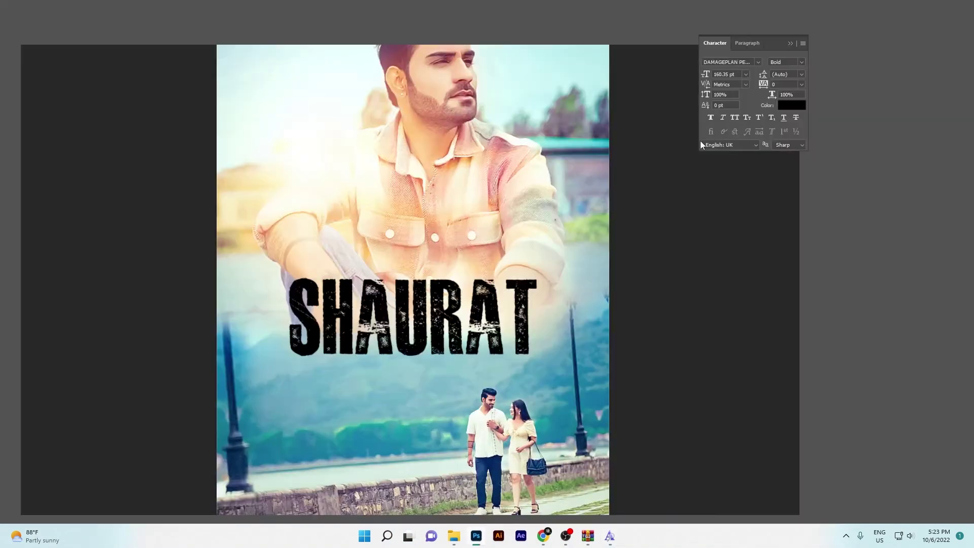
click(757, 61)
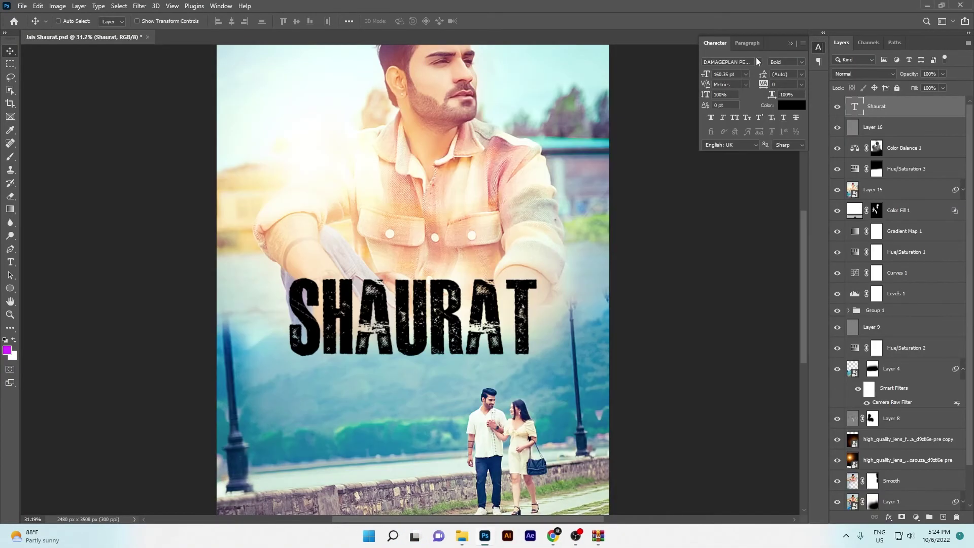
Apply Billion Dreams to the title, place it above the couple, and set the credit line in Gotham Black
key(Return)
scroll(416, 314, down, 1)
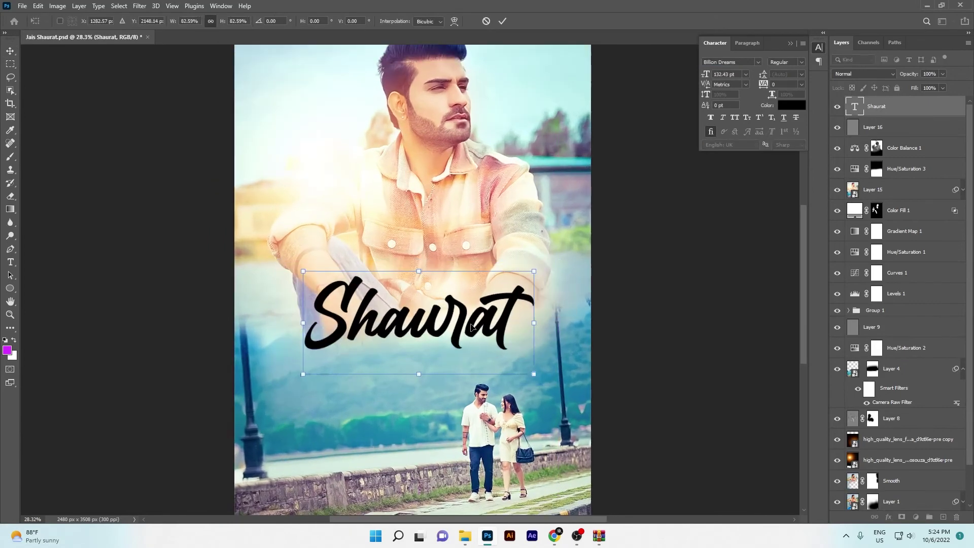
drag(430, 312, 450, 321)
click(896, 461)
drag(919, 138, 919, 127)
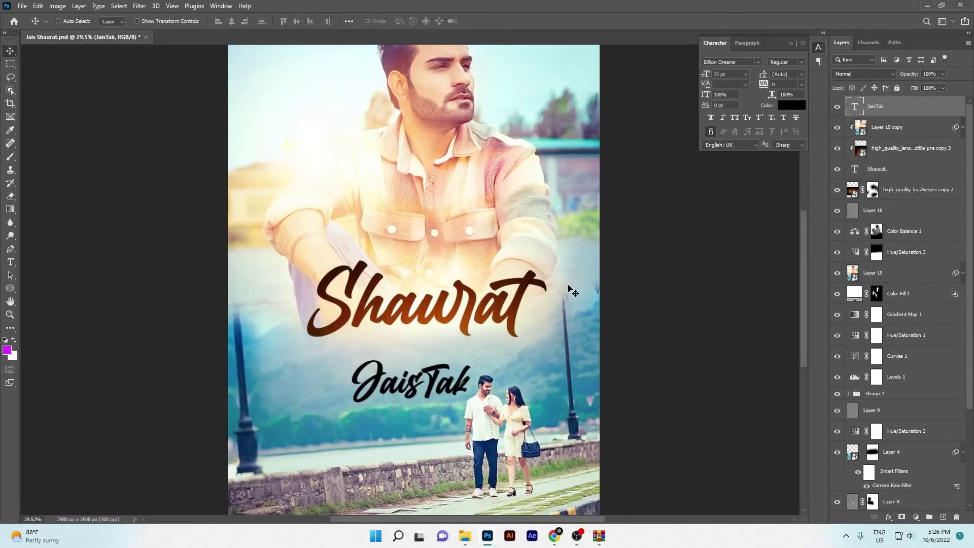
click(750, 62)
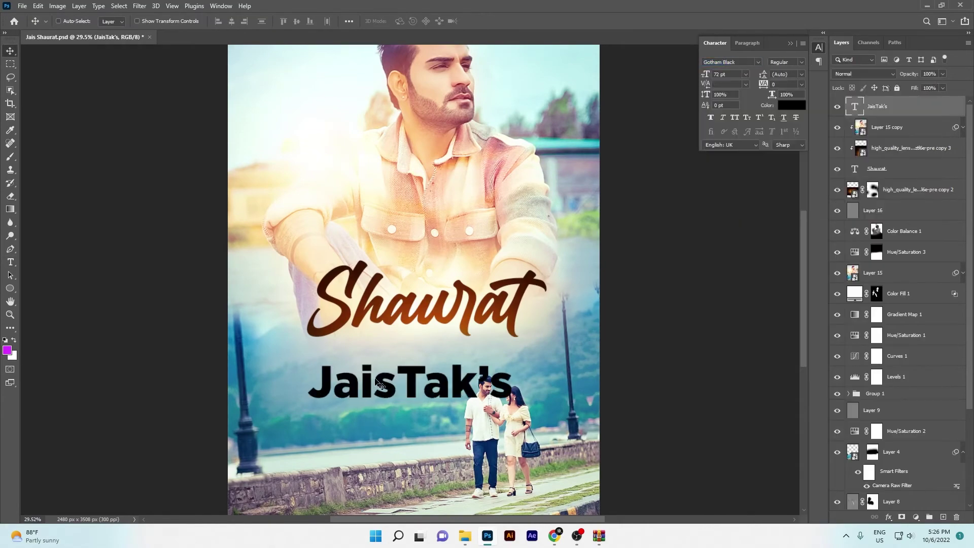
click(735, 117)
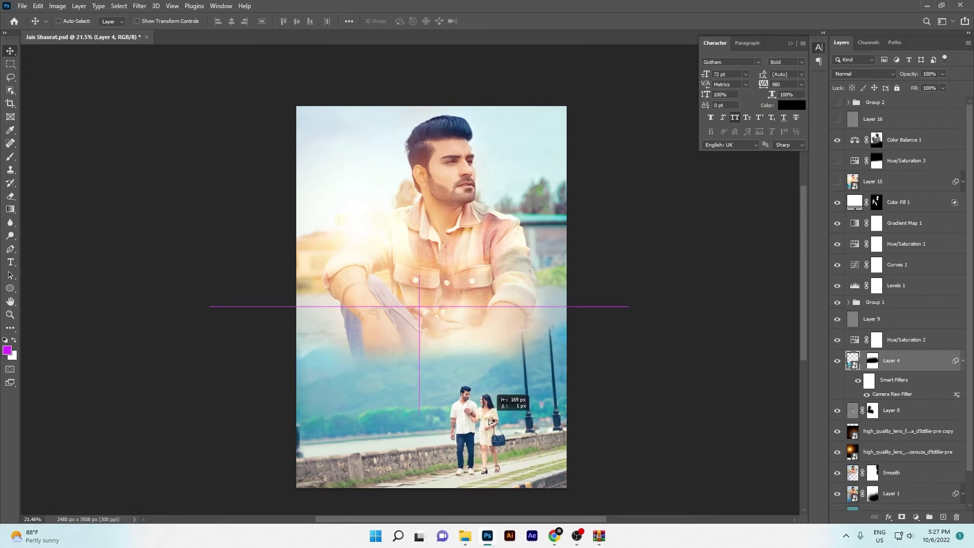
Enlarge the couple photo and shift it about 368 px left
scroll(458, 425, up, 2)
key(ctrl+t)
key(Return)
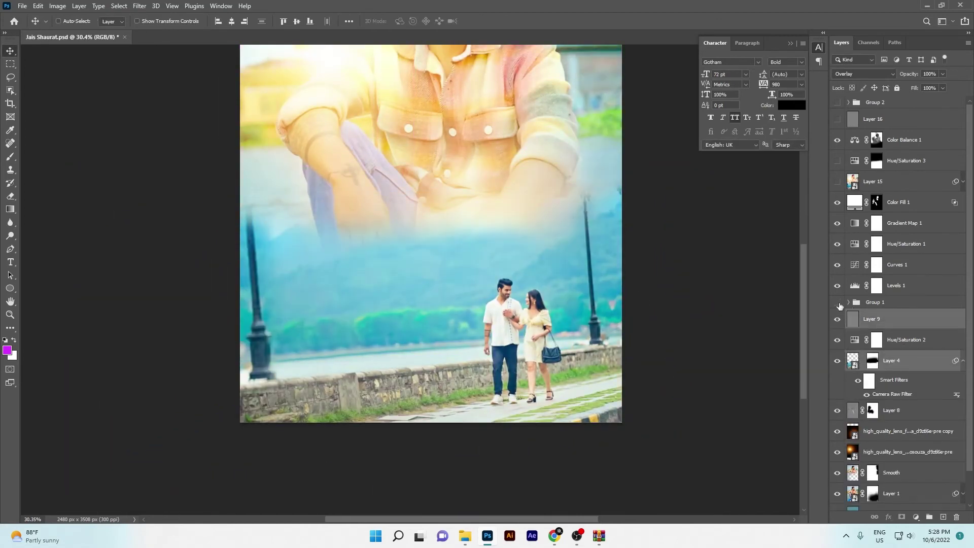
key(ctrl+0)
click(458, 386)
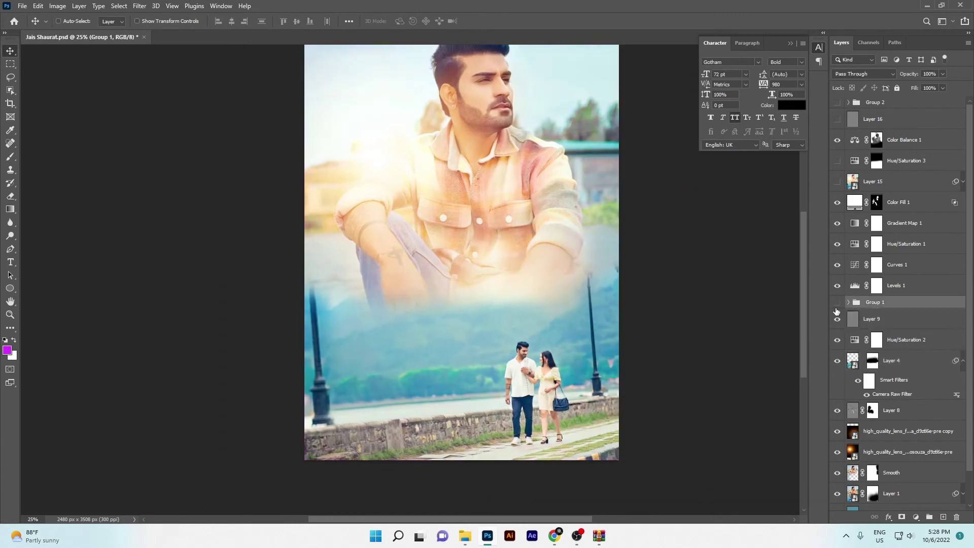
drag(548, 378, 503, 378)
scroll(503, 378, up, 3)
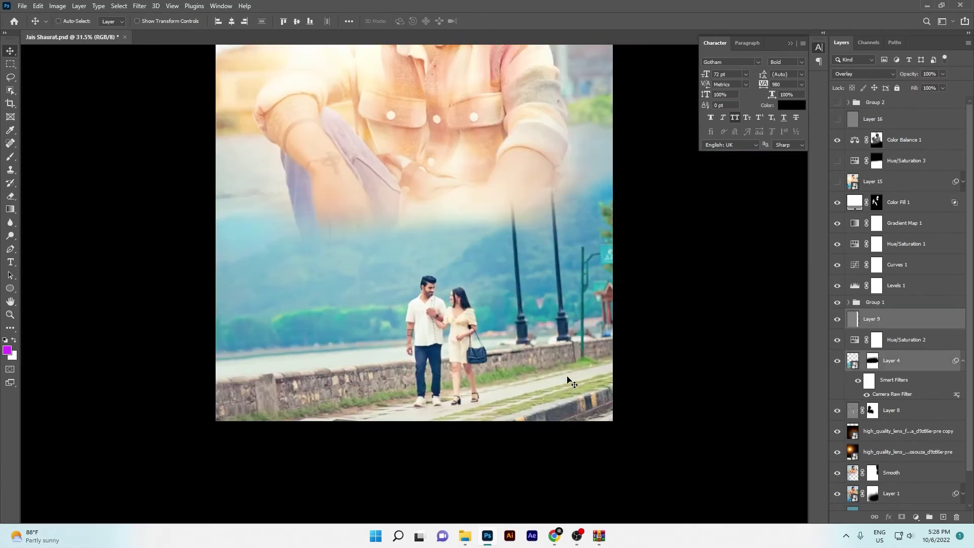
Target the couple photo's layer mask with a large white brush
click(872, 360)
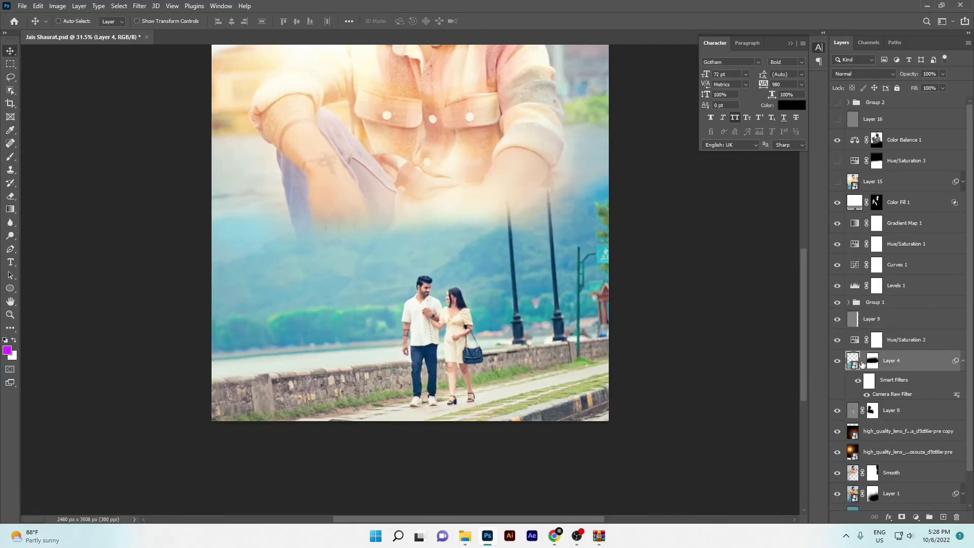
key(d)
key(b)
key(x)
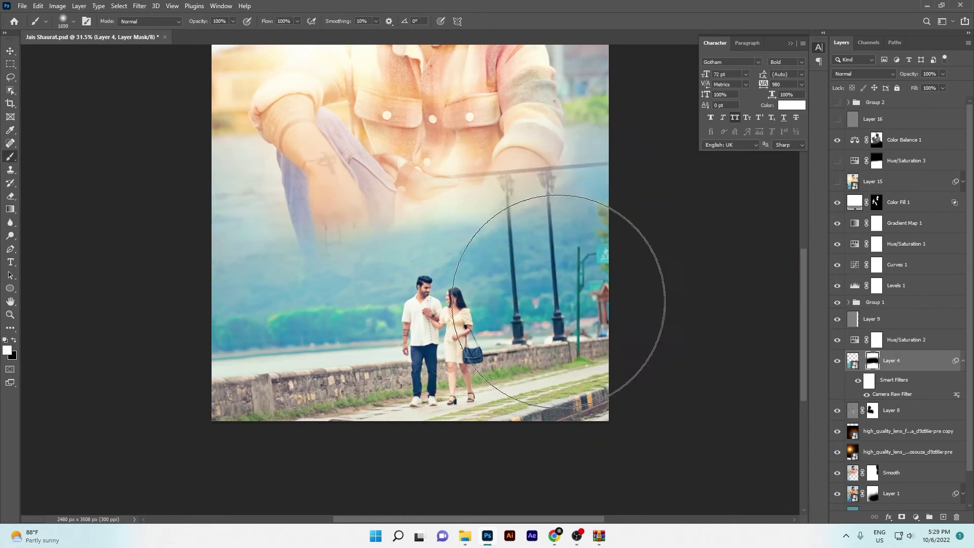
key(bracketright)
key(bracketright)
key(bracketright)
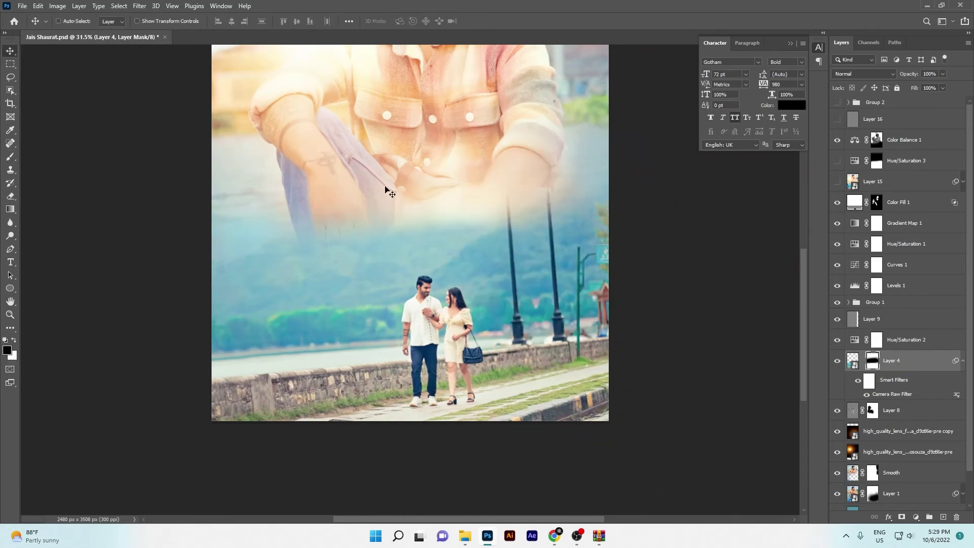
Duplicate the couple layer with a black mask, shifted so a lamppost fills the left edge
key(ctrl+j)
key(ctrl+i)
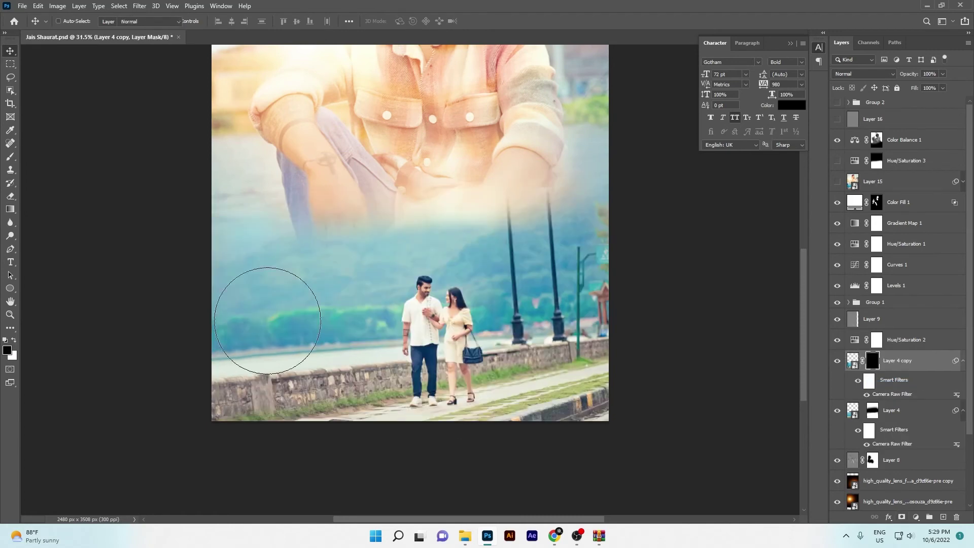
key(x)
drag(267, 320, 229, 354)
mouse_move(254, 394)
mouse_down()
mouse_move(282, 364)
mouse_move(337, 373)
mouse_up()
key(b)
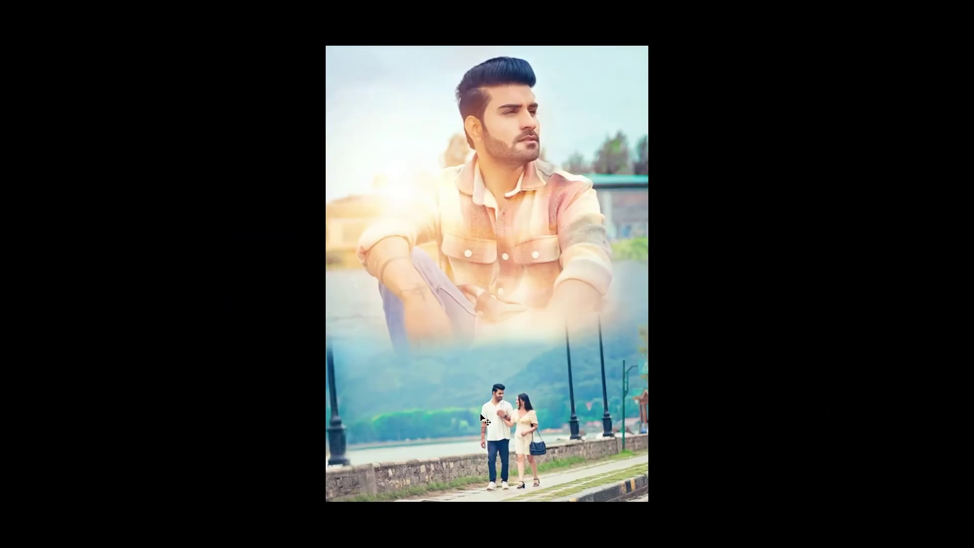
key(v)
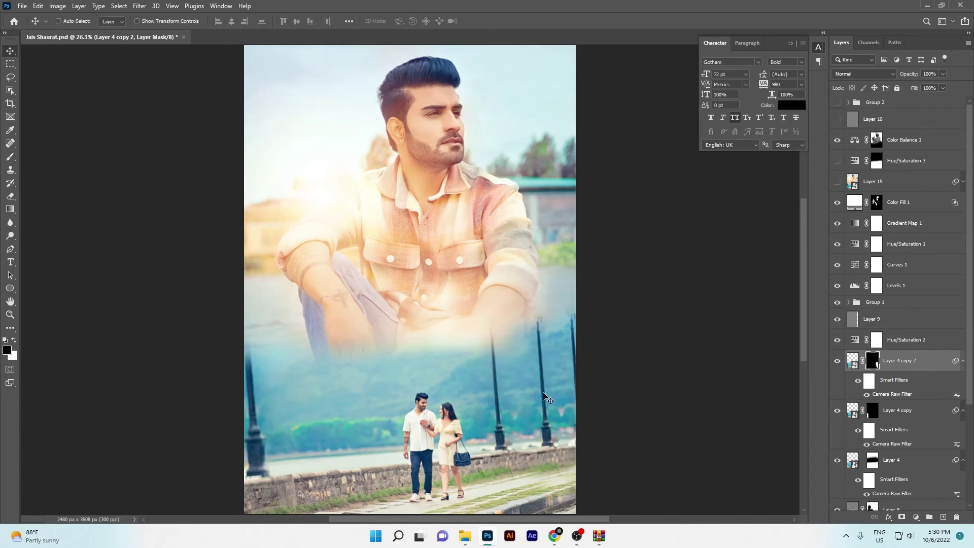
Paint white on the copy's mask with a broad brush to blend the sides
key(b)
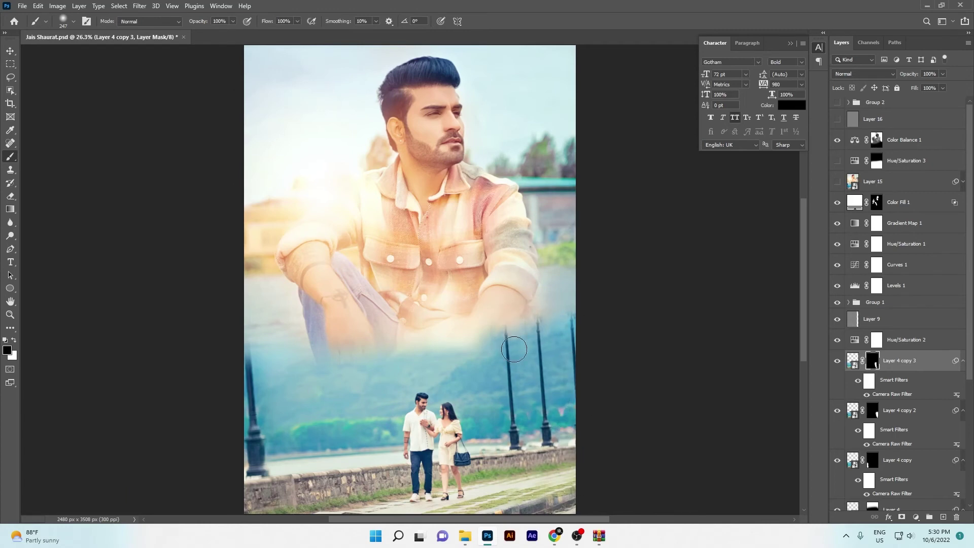
scroll(513, 349, up, 2)
scroll(514, 330, up, 2)
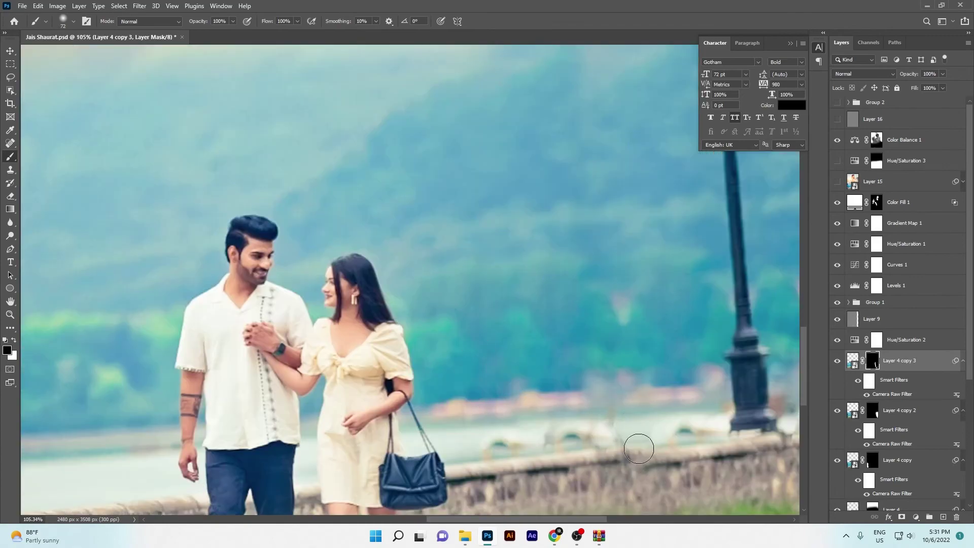
scroll(638, 449, down, 5)
drag(583, 307, 674, 235)
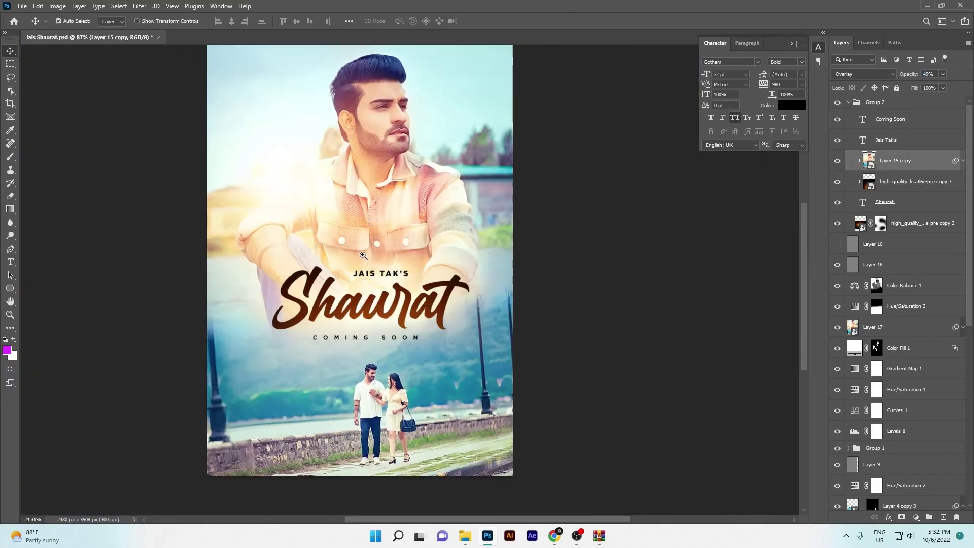
Select the Coming Soon text layer on the poster
scroll(365, 356, up, 3)
ctrl+click(374, 341)
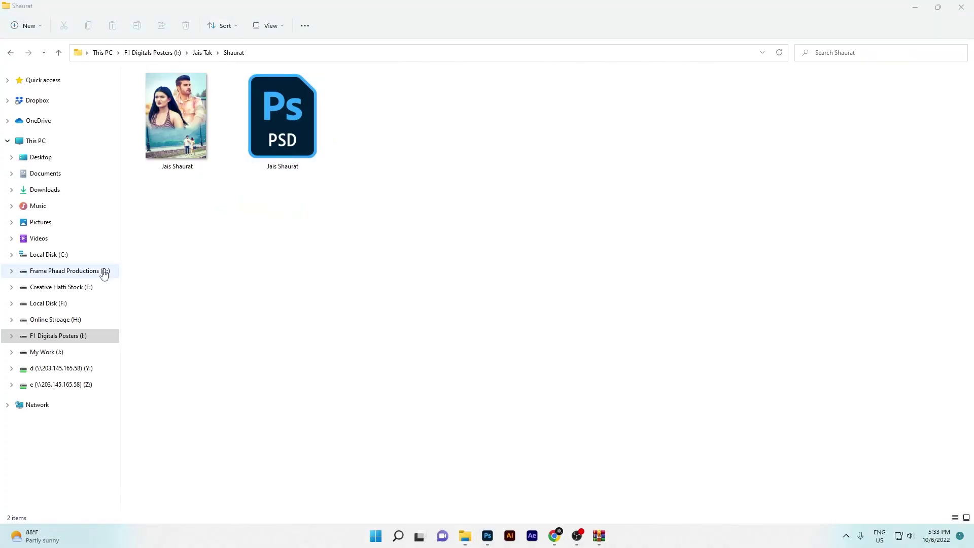
Open Poster Yaad.psd from the Frame Phaad Productions drive and enter the singer and music credits
click(102, 271)
double_click(380, 388)
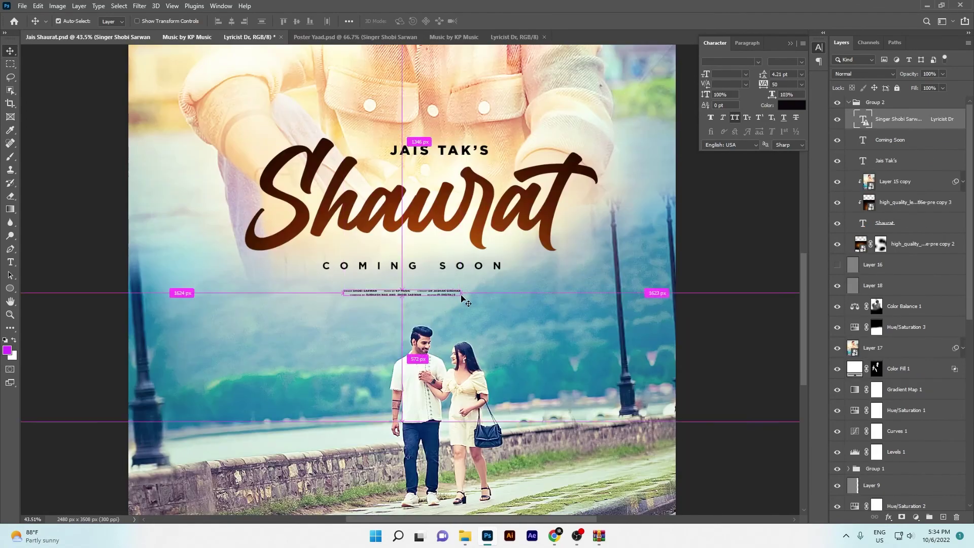
scroll(398, 288, up, 5)
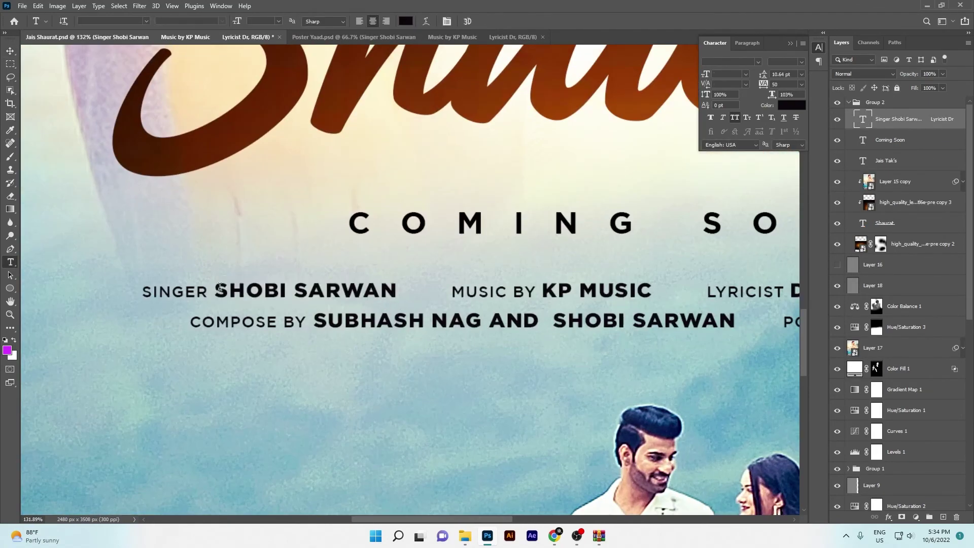
text(JAIS TAK MUSIC BY JAYB SI)
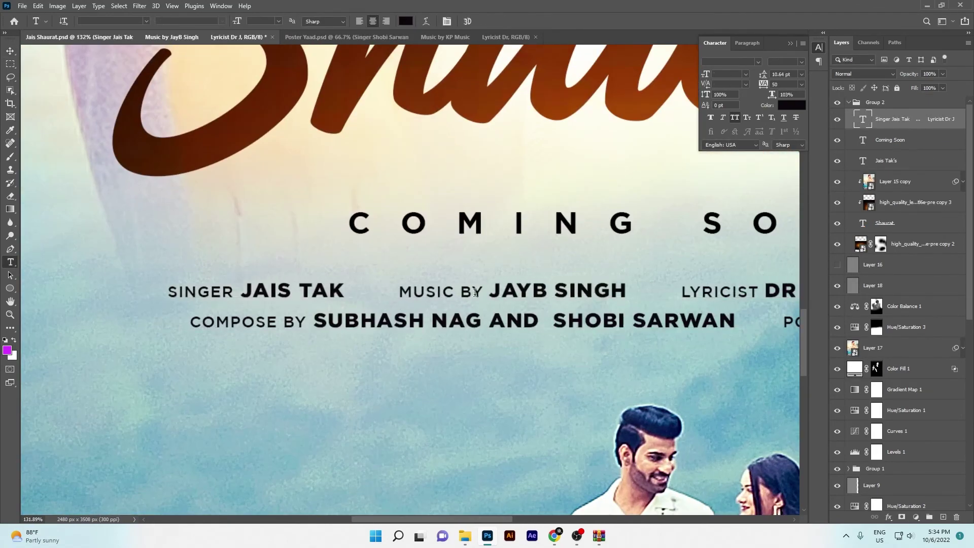
Replace the lyricist's name and edit the COMPOSE BY text on the second credits line
double_click(468, 291)
key(BackSpace)
scroll(475, 292, down, 2)
drag(604, 280, 726, 278)
text(KUNAAL VERM)
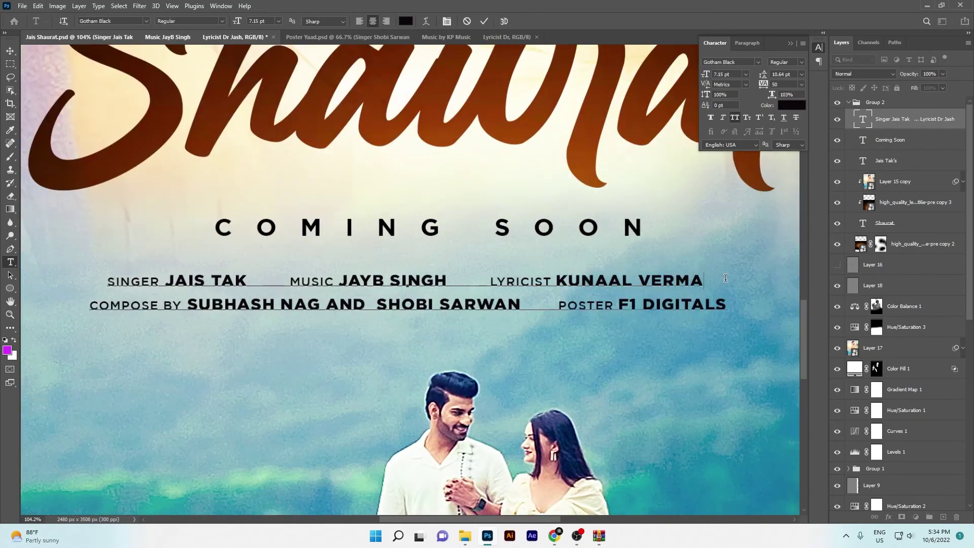
text(A)
scroll(322, 311, down, 2)
drag(213, 307, 126, 306)
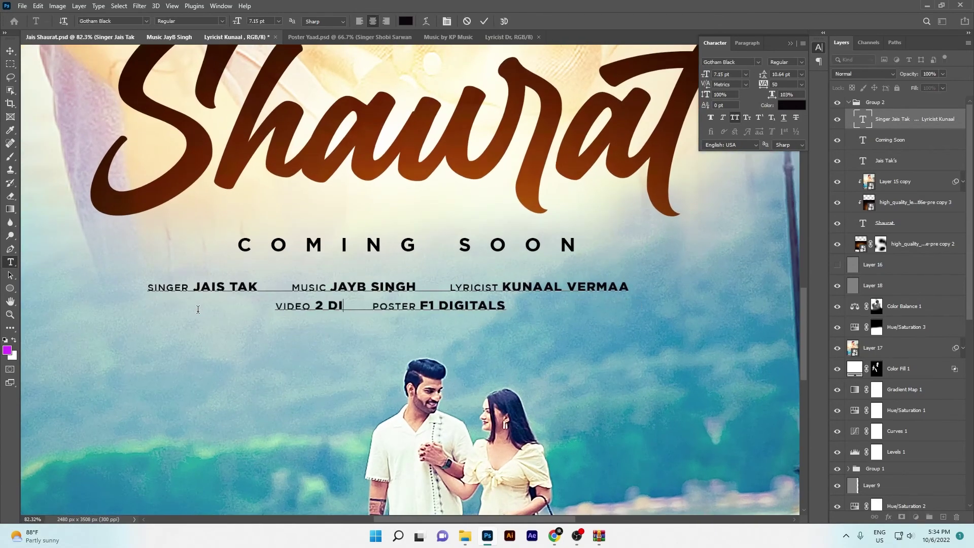
scroll(444, 313, up, 1)
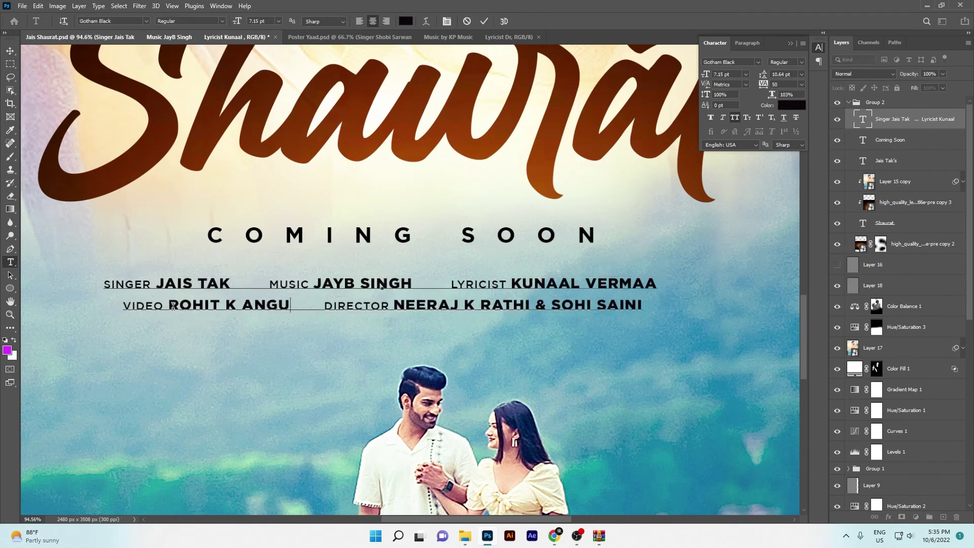
scroll(369, 309, down, 3)
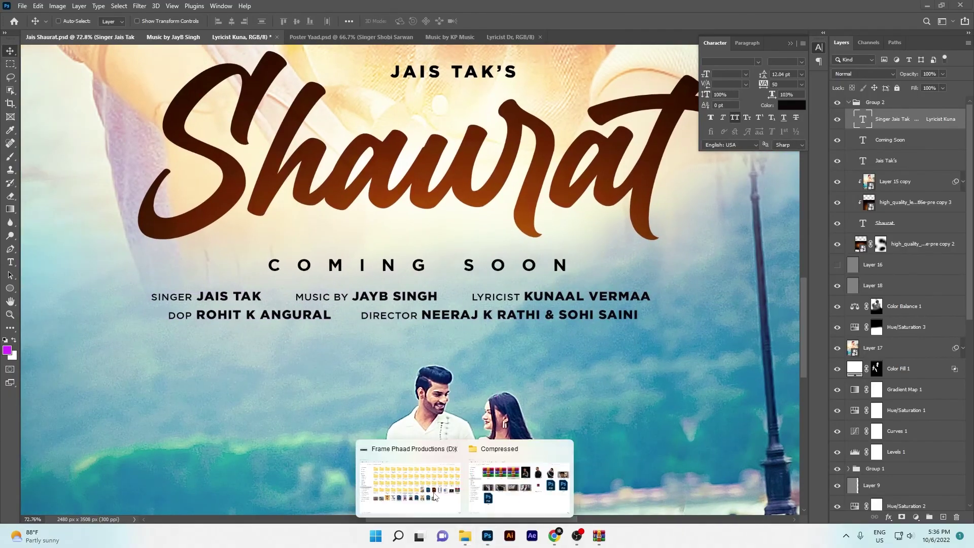
Return to the poster and slightly narrow the A FILM BY 2 DIRECTORS line
click(421, 464)
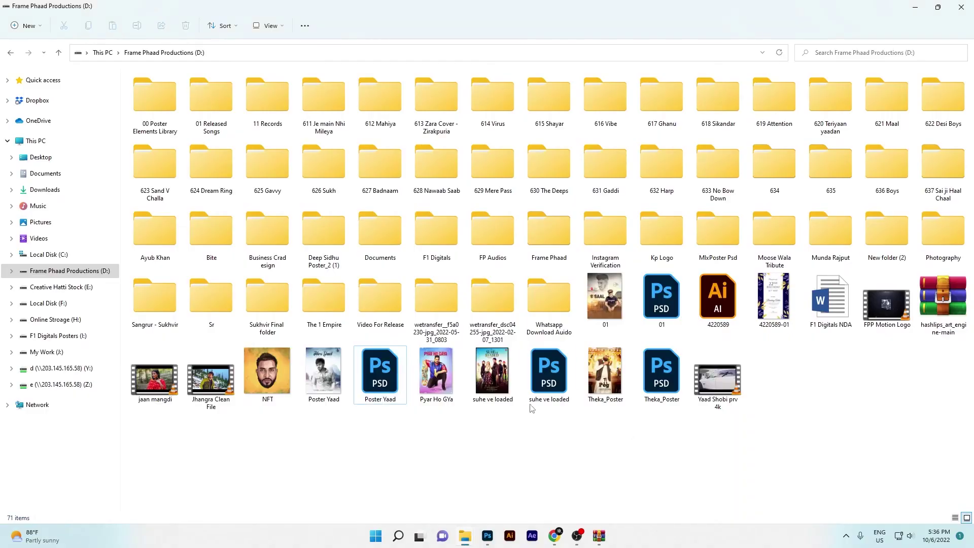
key(Return)
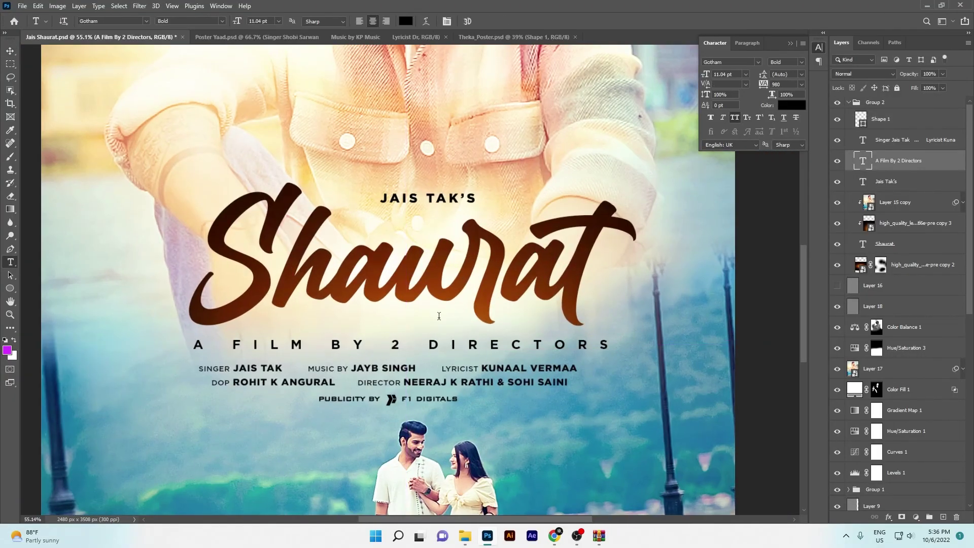
key(ctrl+t)
drag(525, 344, 515, 346)
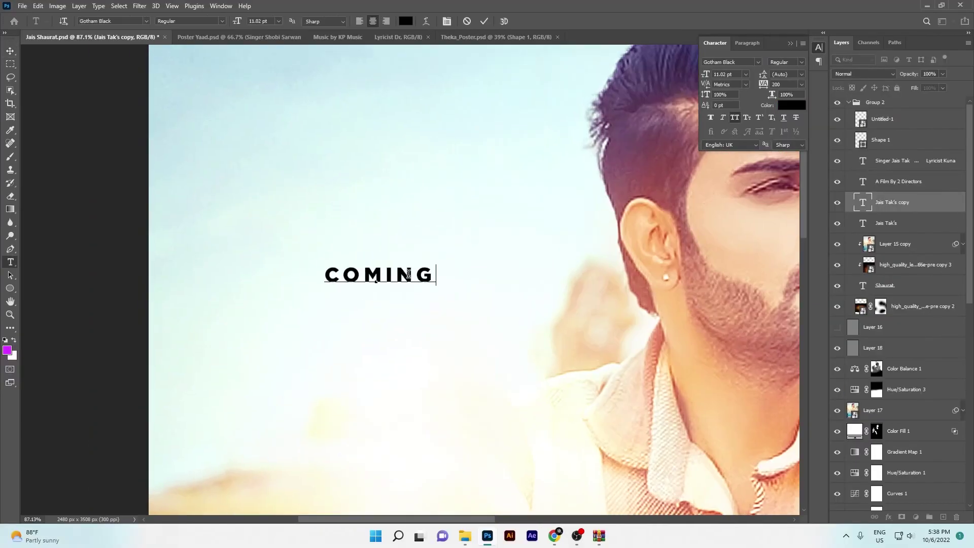
Duplicate COMING below for the Soon word, commit the script text, and open Save for Web
drag(384, 276, 430, 319)
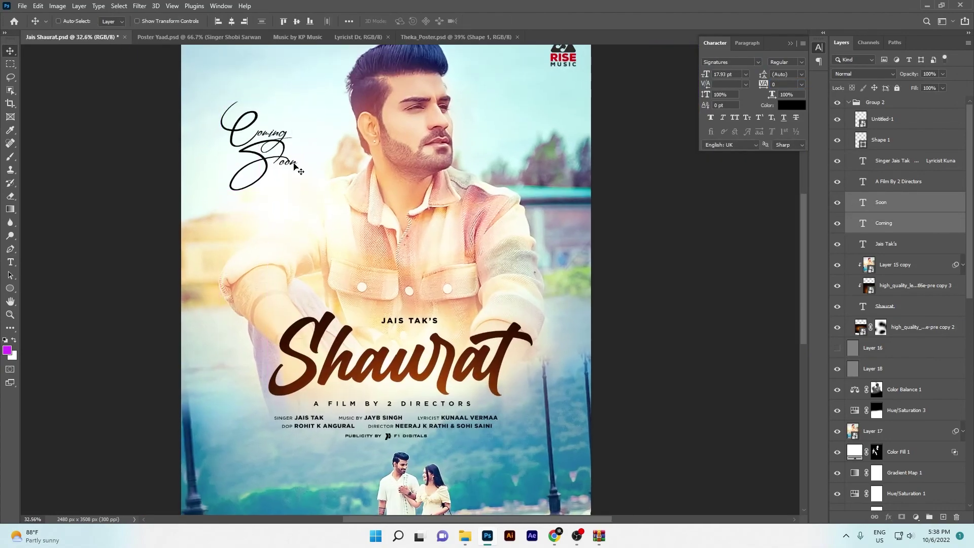
key(ctrl+Return)
key(v)
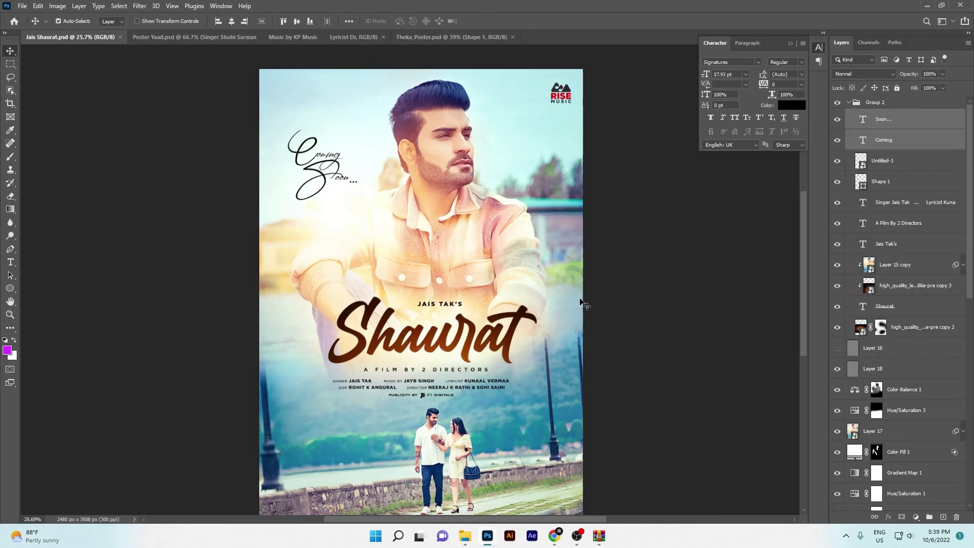
key(ctrl+alt+shift+s)
Save the optimized JPEG as Jais-Shaurat
click(579, 420)
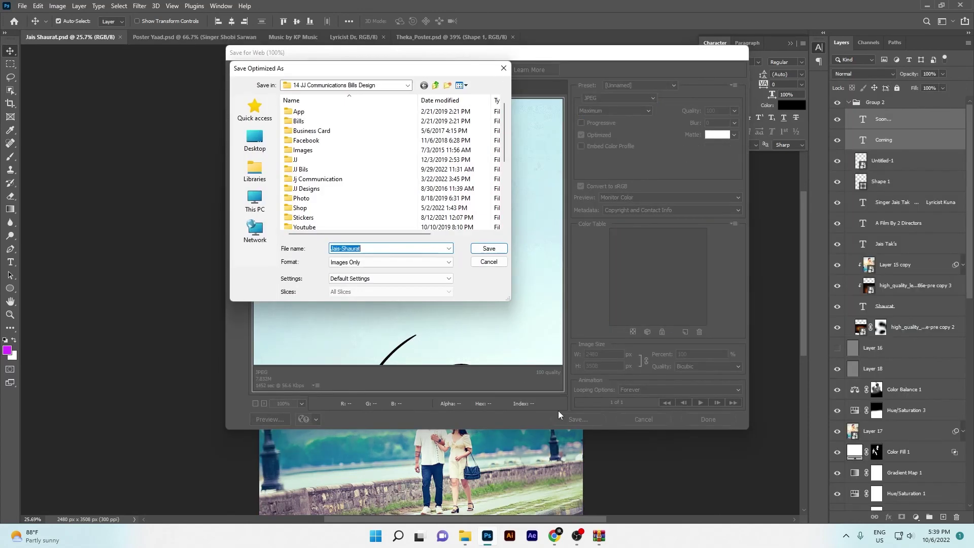